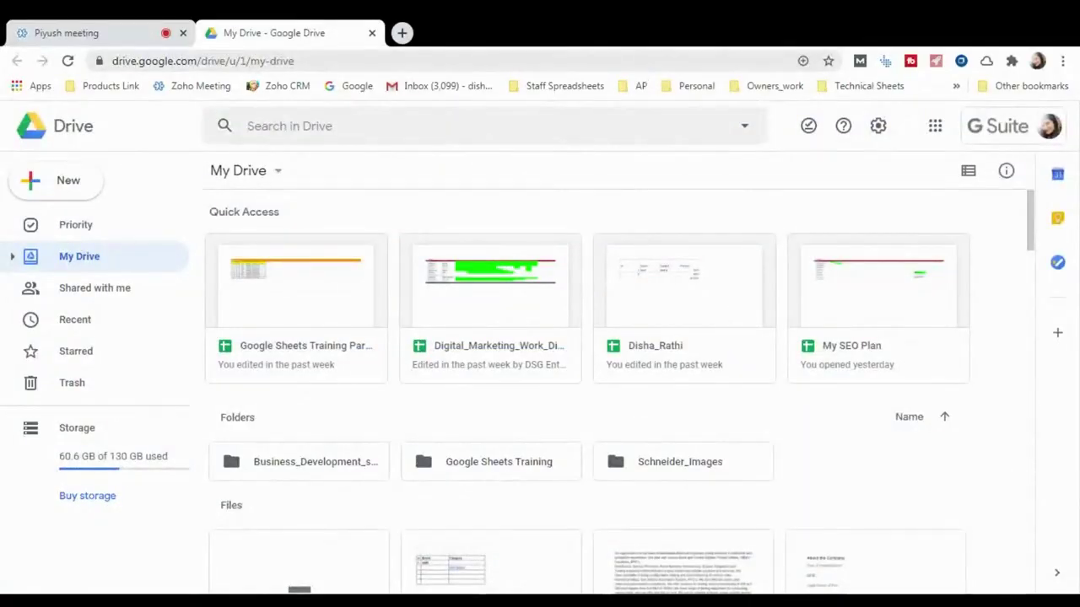
- Add a new My Drive folder called 'Google Spreadsheets Part 1'
left_click(203, 61)
left_click(174, 61)
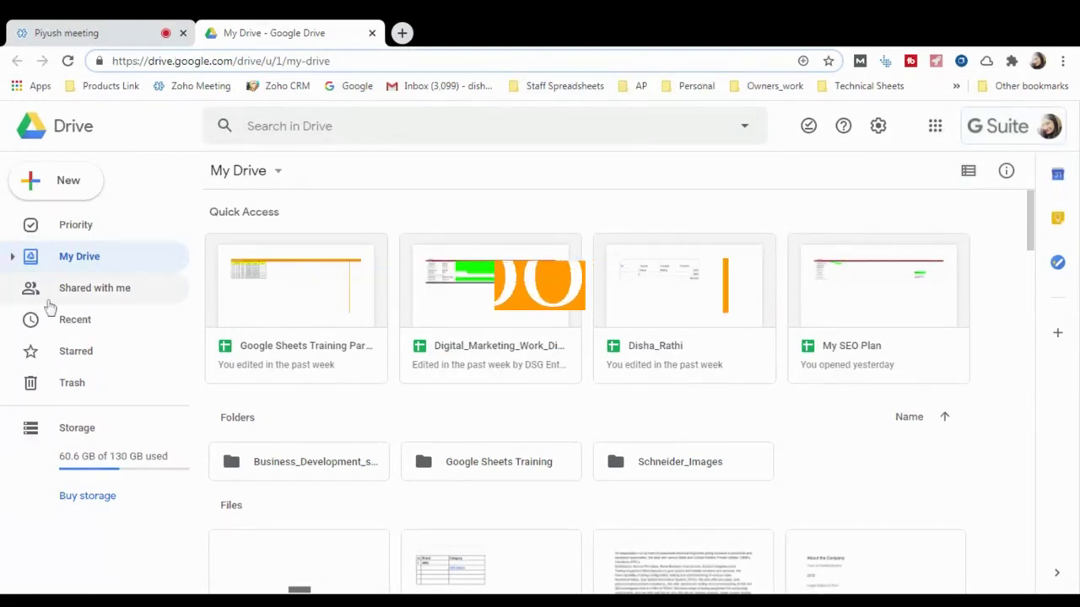
left_click(54, 190)
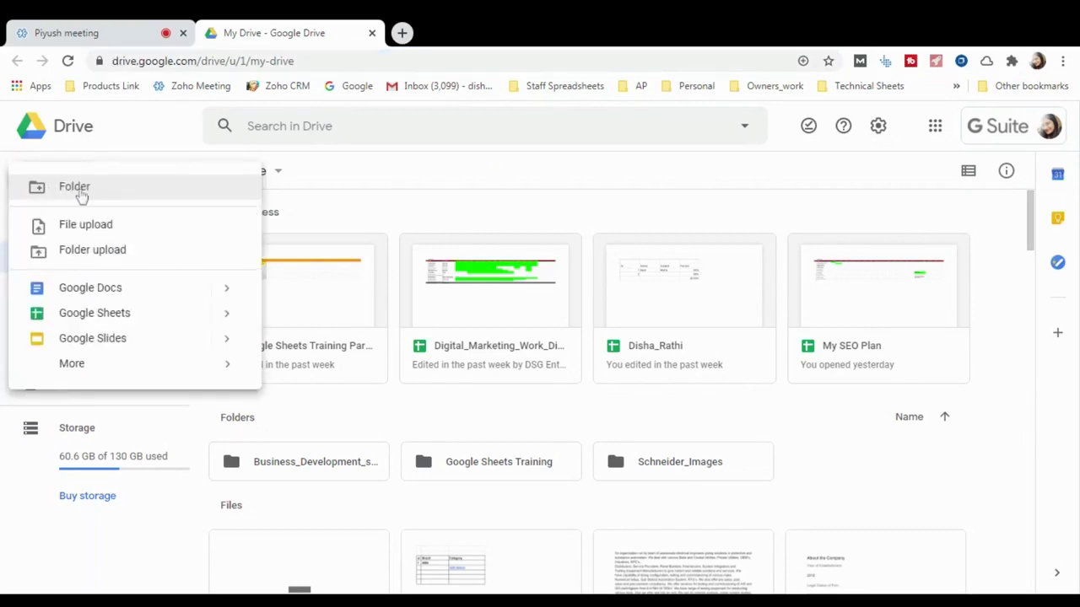
left_click(82, 192)
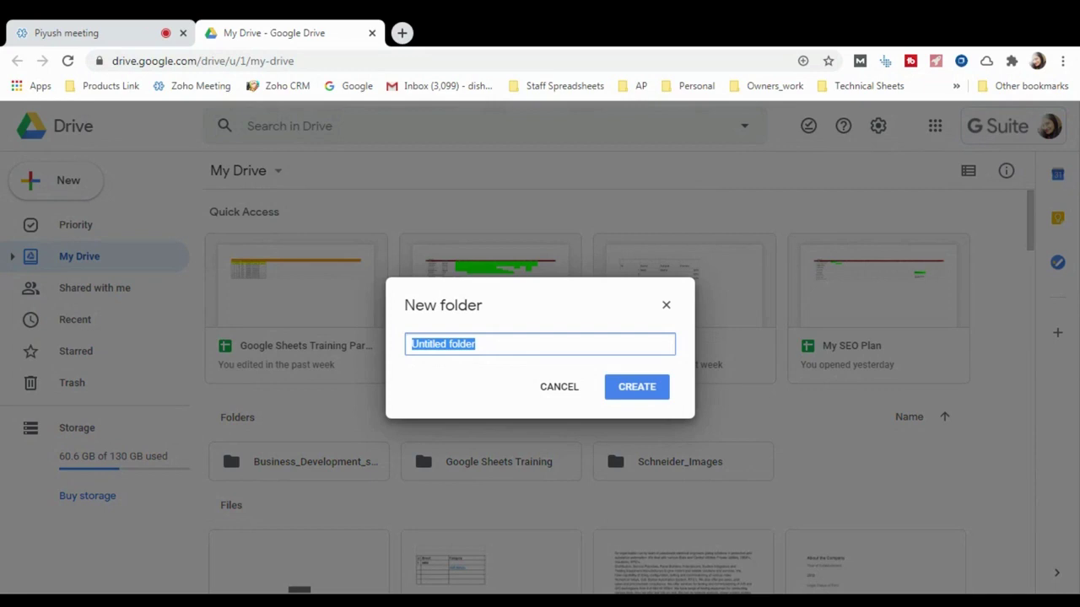
type("Google Spreadsheets Part 1")
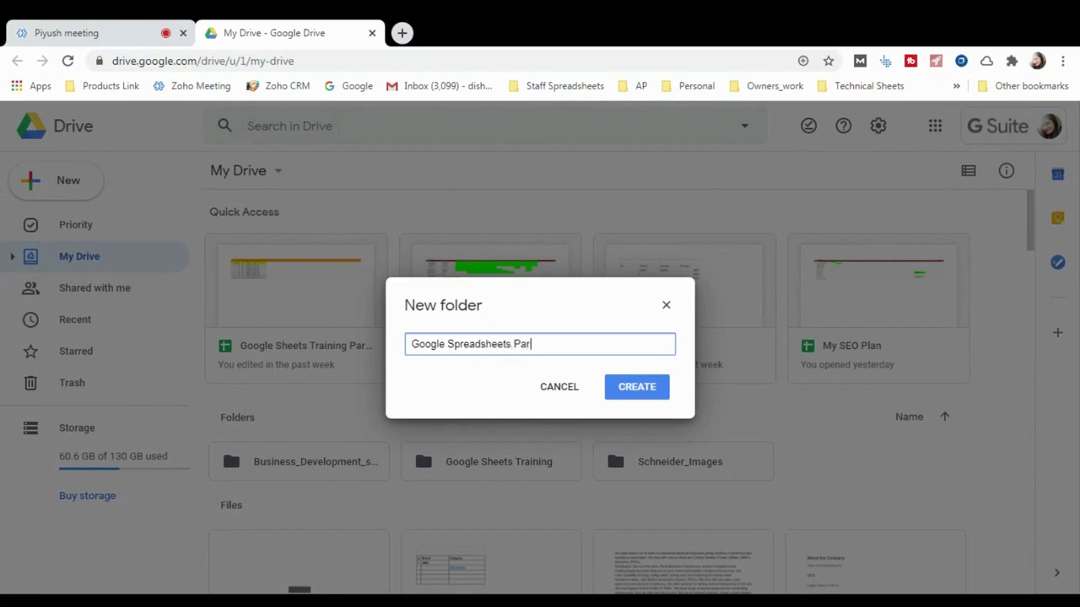
left_click(646, 390)
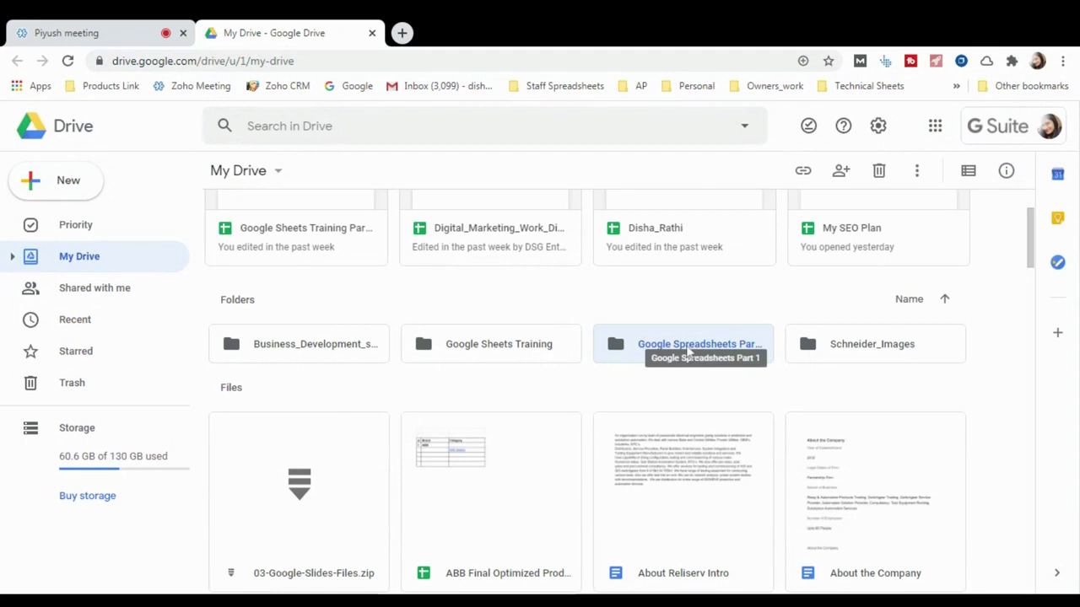
- Inside the Google Spreadsheets Part 1 folder, create a new blank Google Sheets spreadsheet
double_click(687, 353)
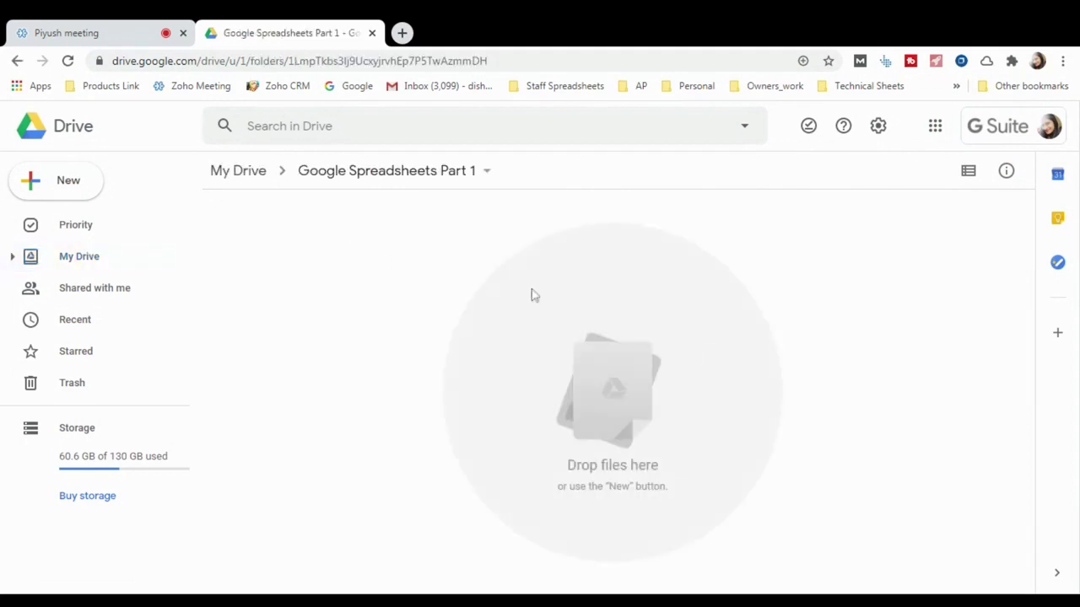
right_click(310, 250)
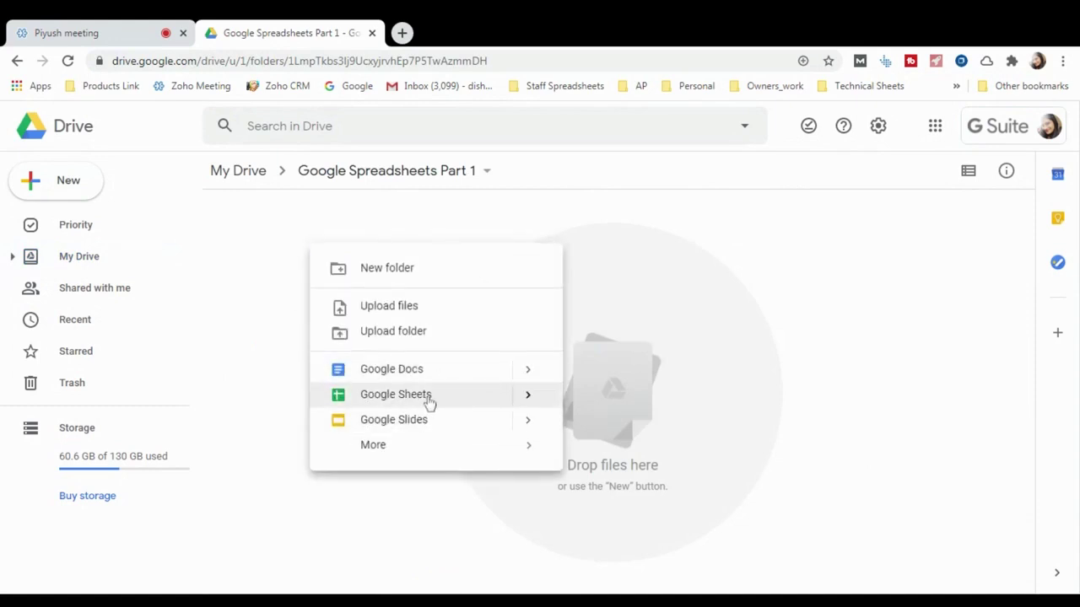
left_click(527, 396)
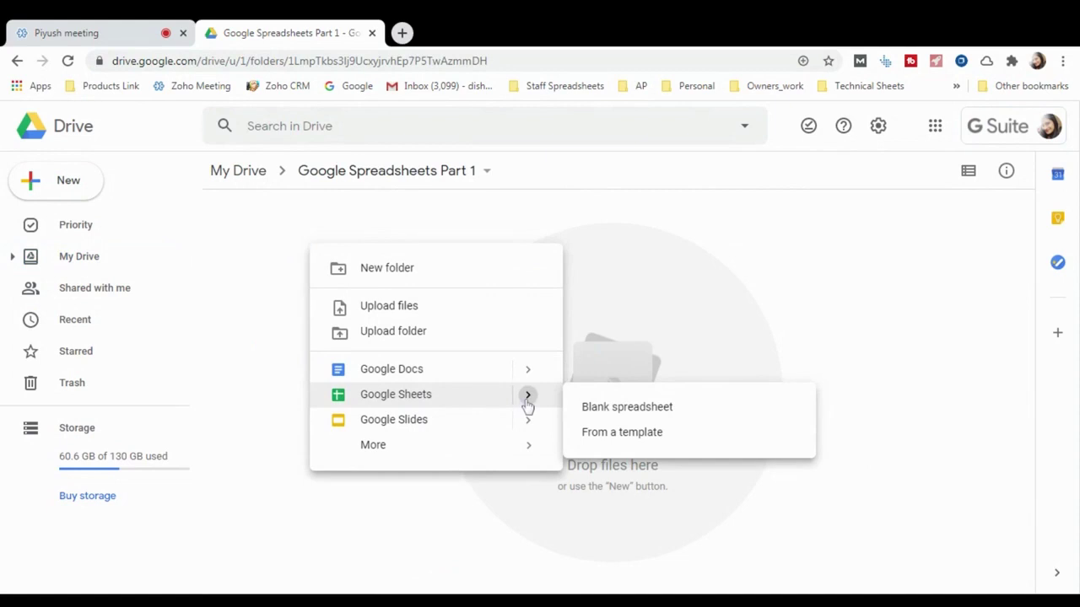
left_click(607, 409)
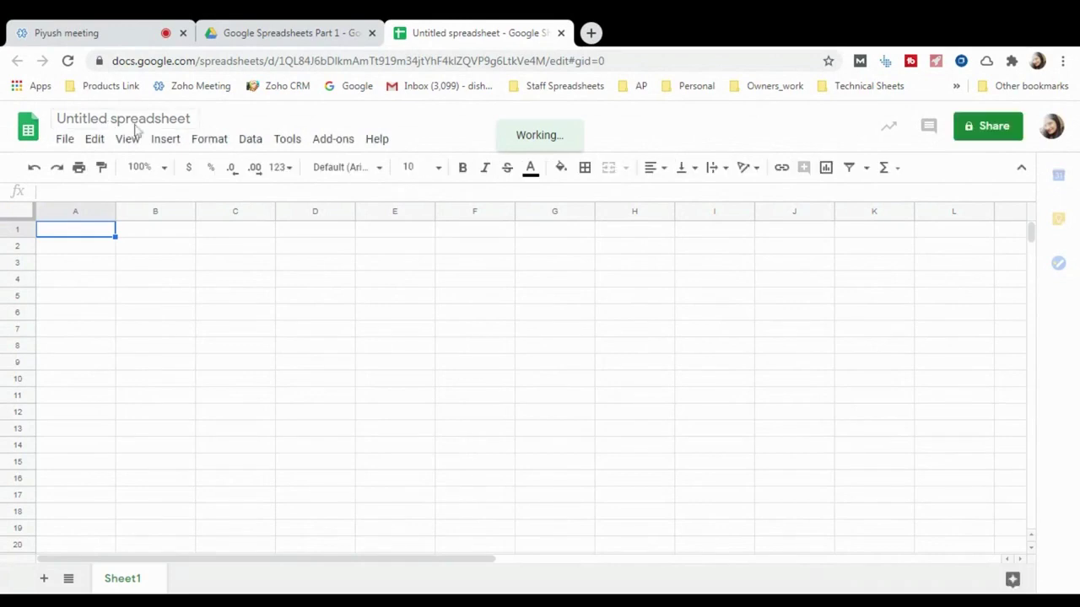
- Retitle the untitled spreadsheet 'Google Sheets Tutorial' and commit the new name
left_click(123, 119)
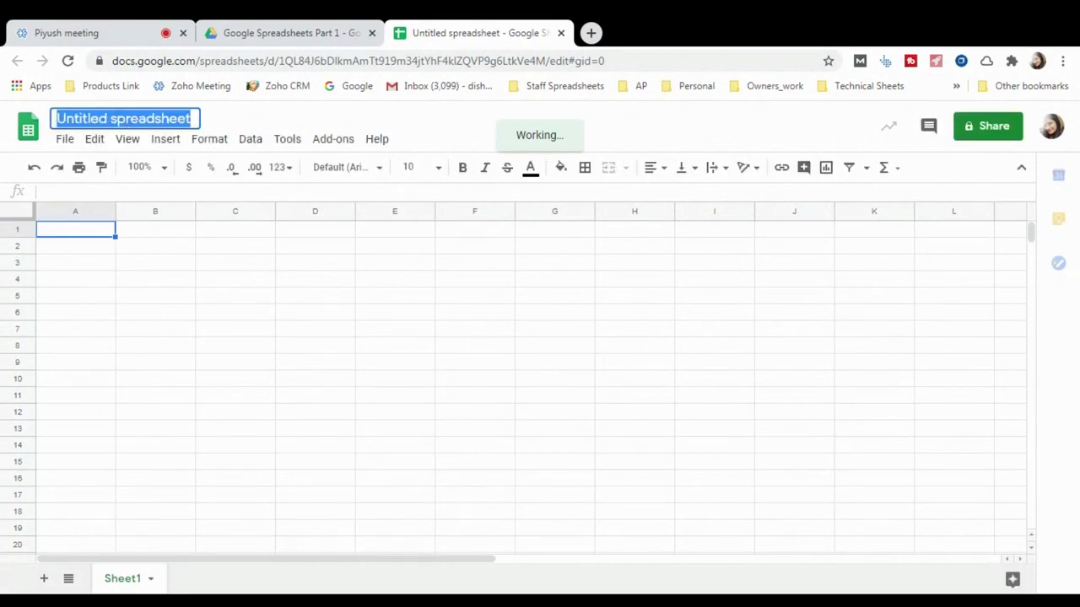
type("Google ")
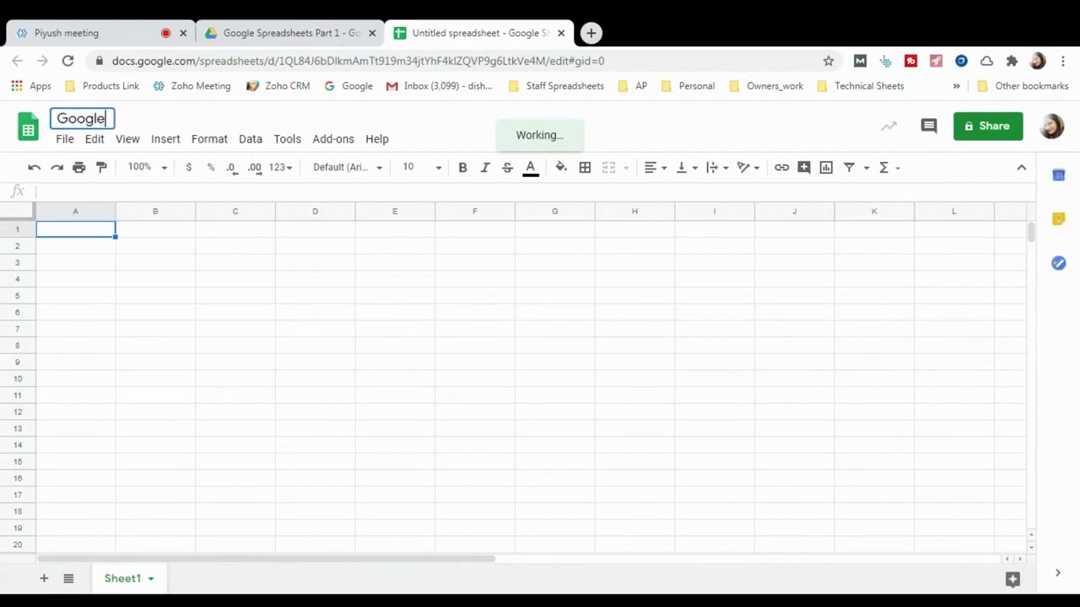
type("S")
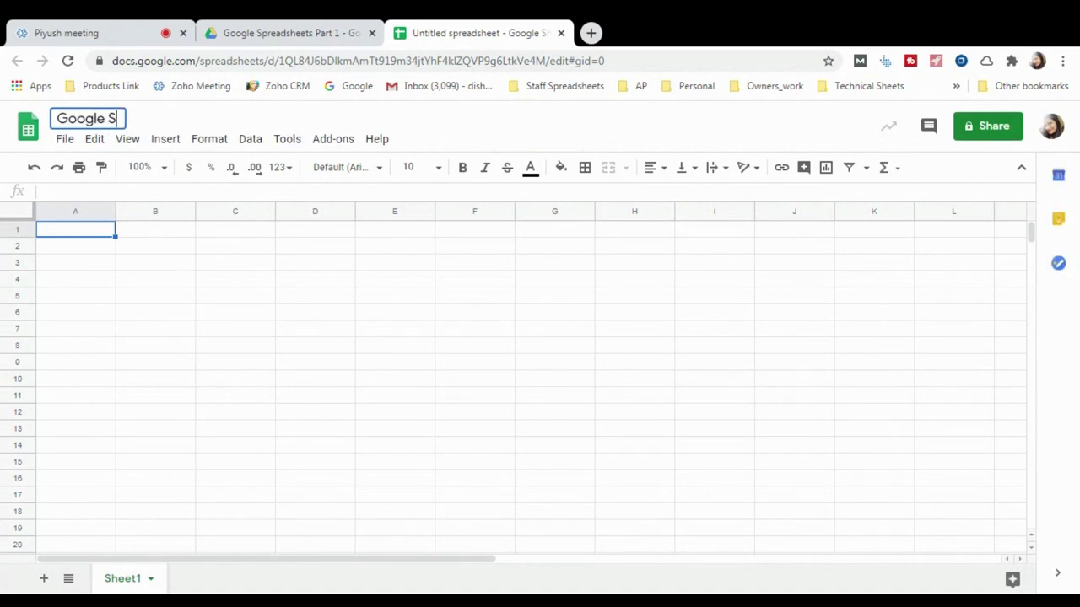
type("heets Tutorial")
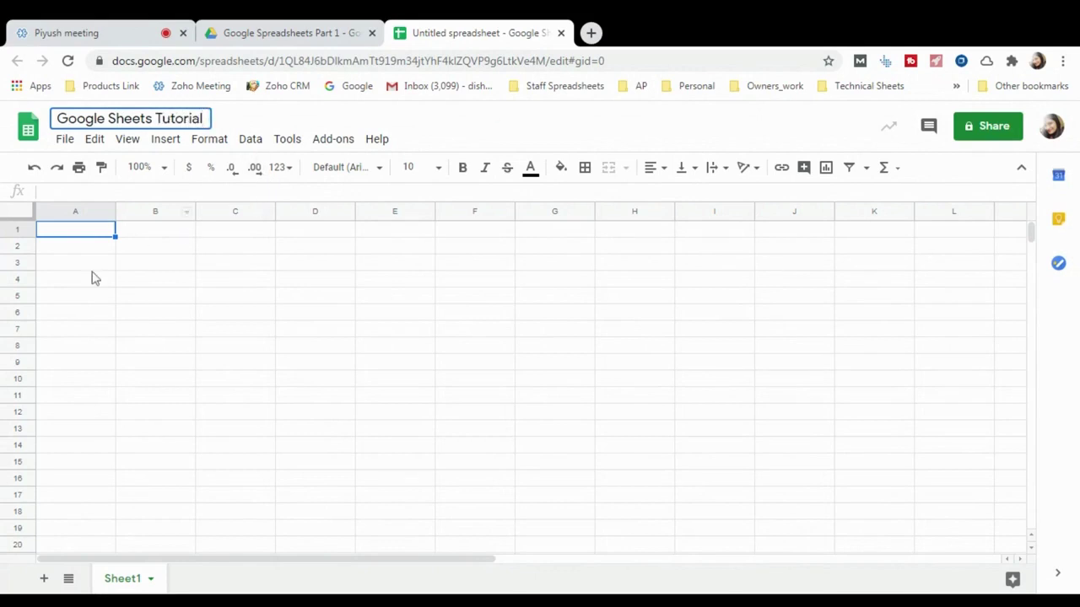
left_click(92, 266)
left_click(84, 234)
left_click_drag(104, 296, 363, 382)
left_click(527, 397)
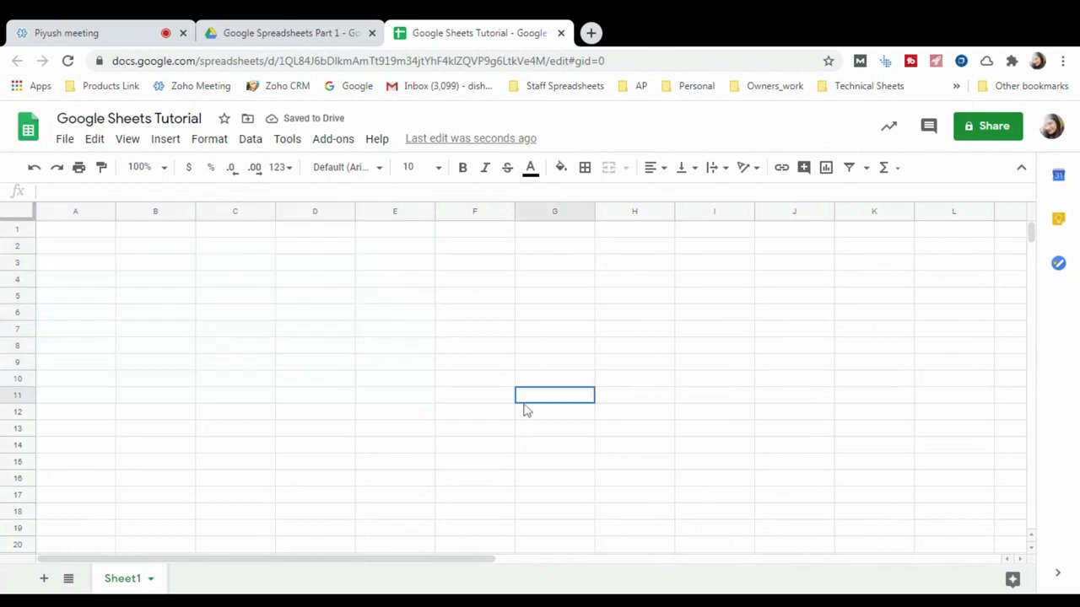
scroll(88, 262, "down", 1)
scroll(88, 262, "up", 1)
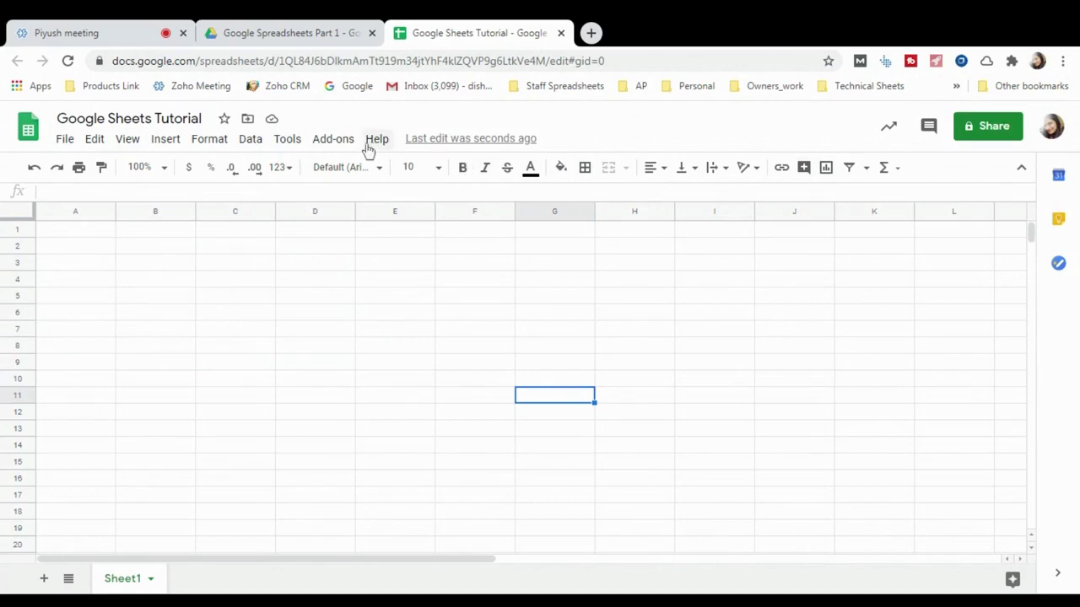
left_click(170, 118)
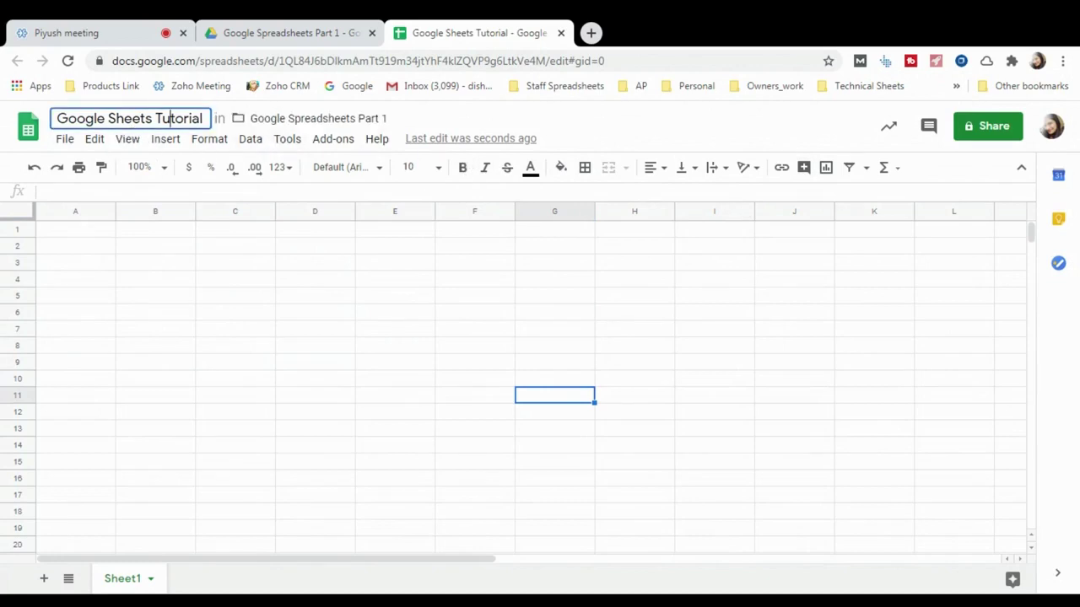
- Look over the File menu and keep the title 'Google Sheets Tutorial'
left_click(65, 141)
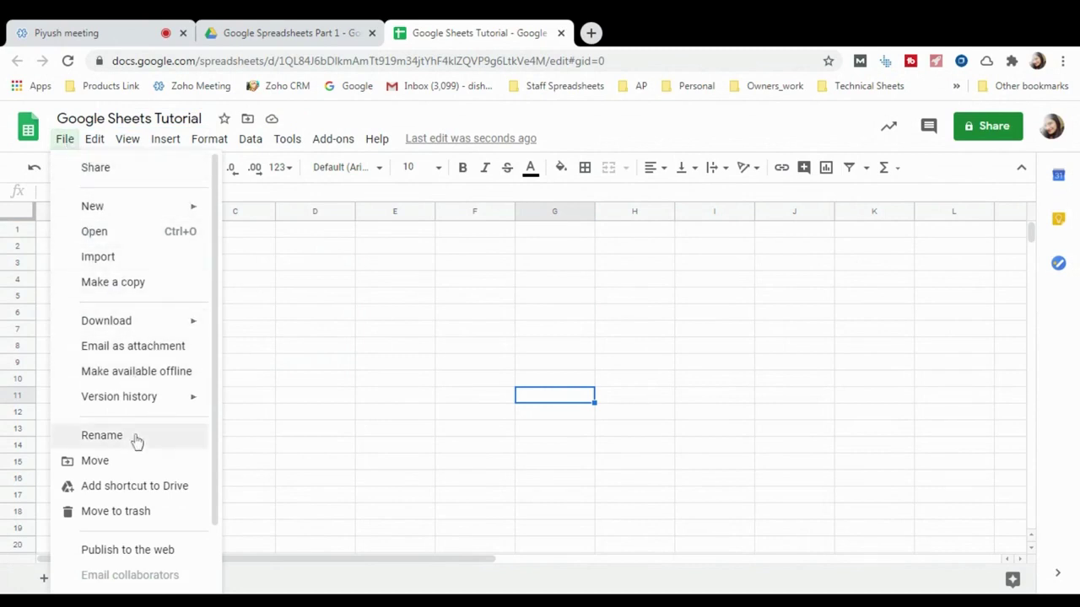
left_click(248, 268)
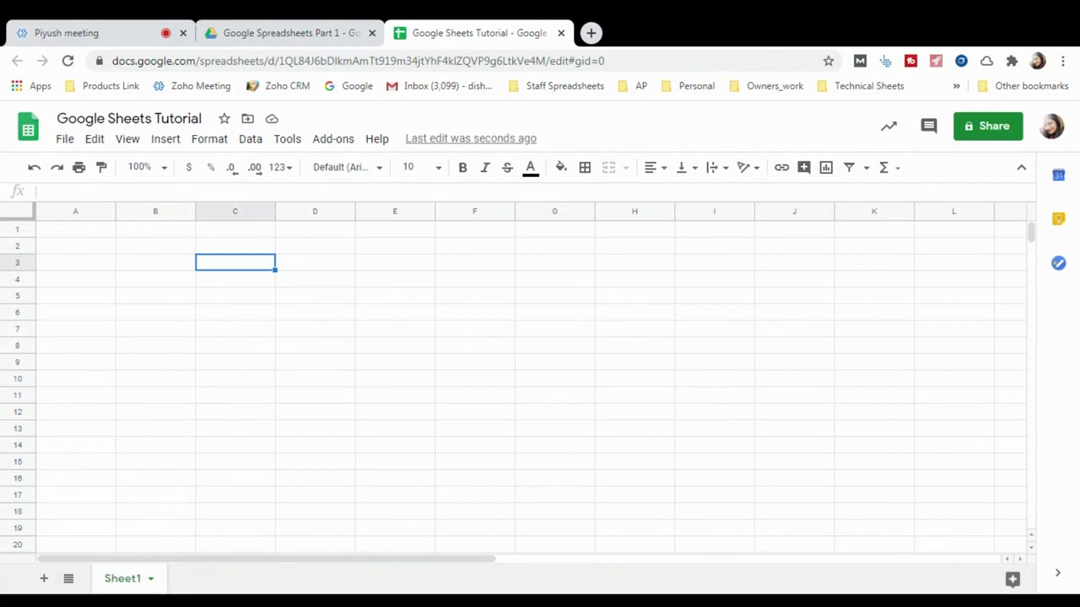
left_click(129, 118)
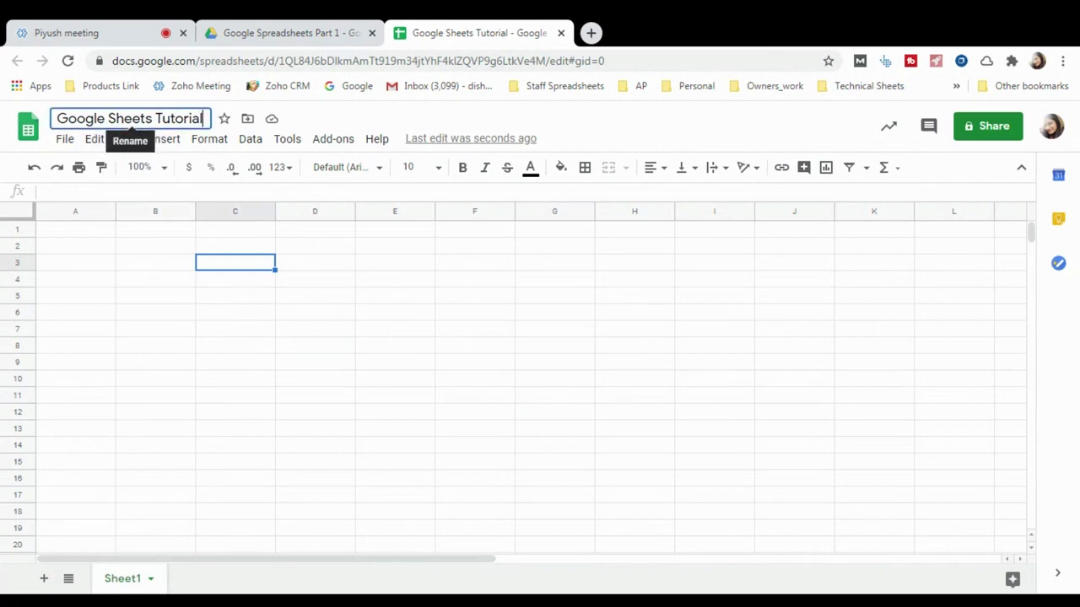
left_click(96, 248)
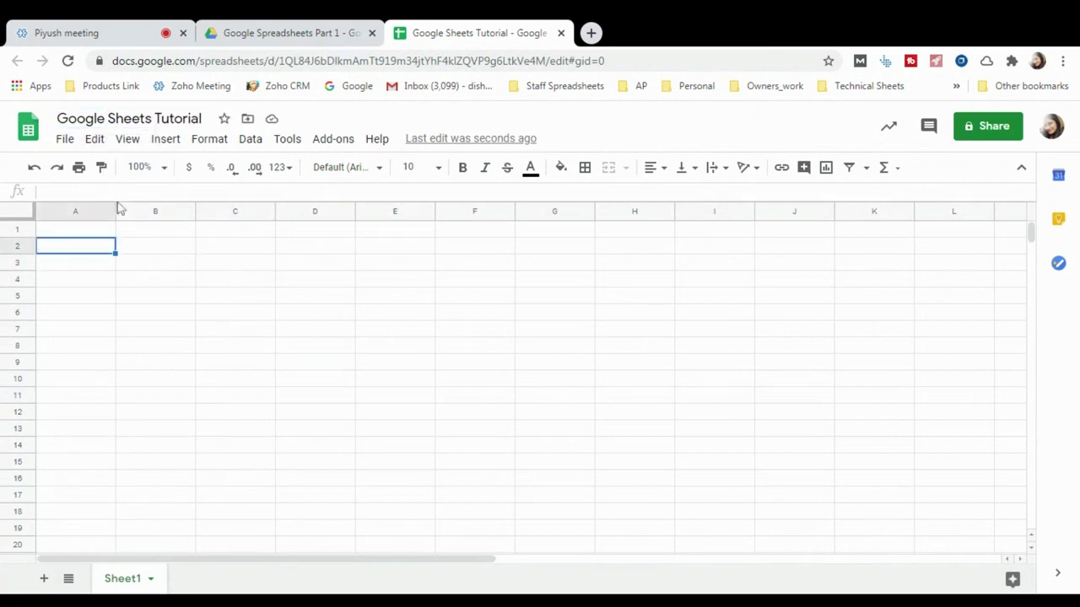
- Star the spreadsheet, glance at the Move panel, and open the sharing settings
left_click(225, 120)
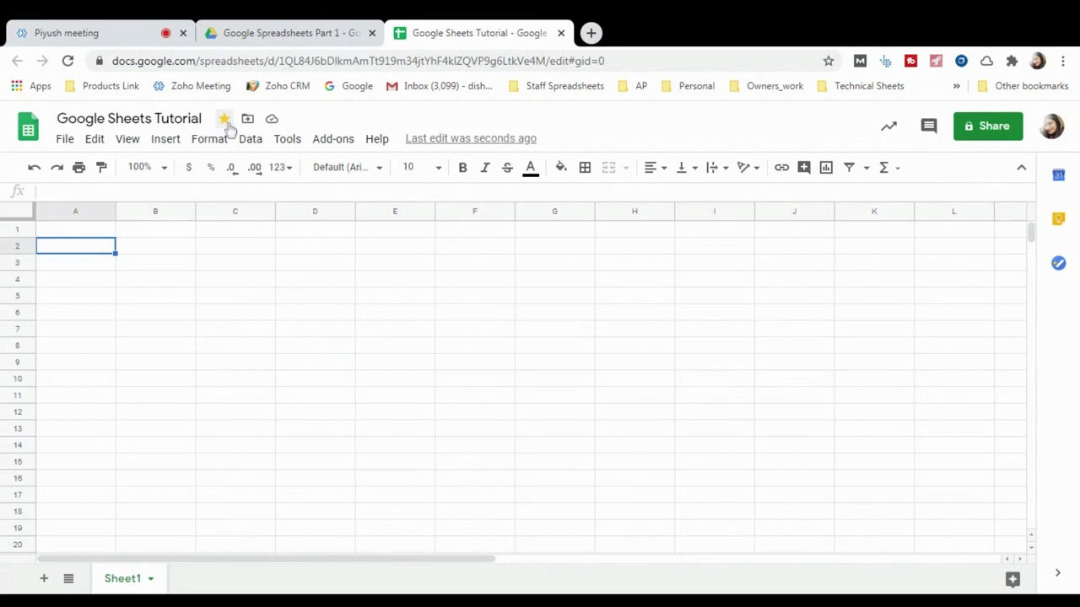
left_click(248, 122)
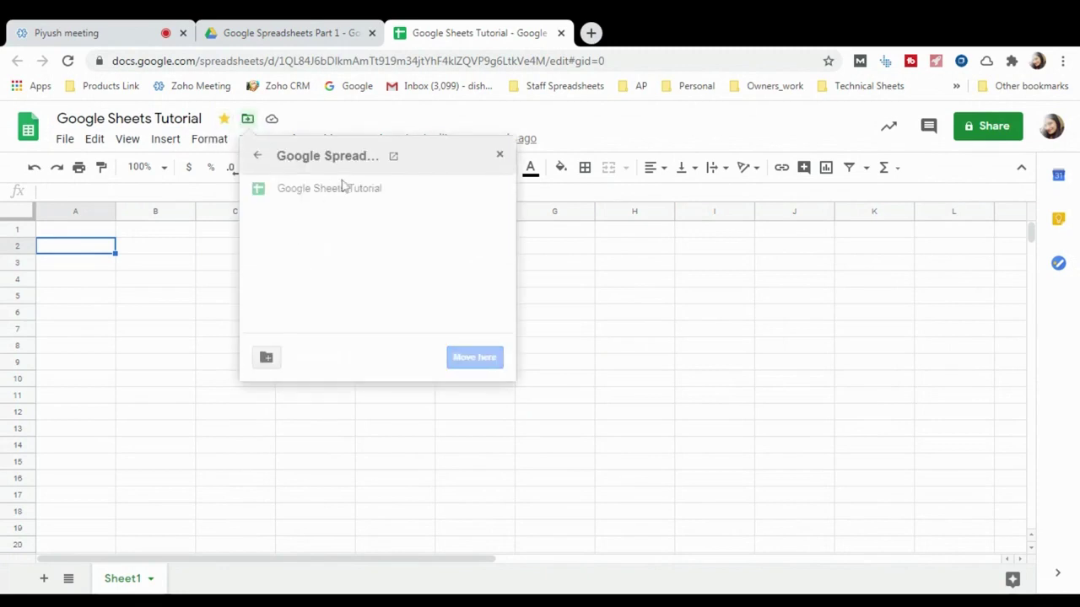
left_click(500, 156)
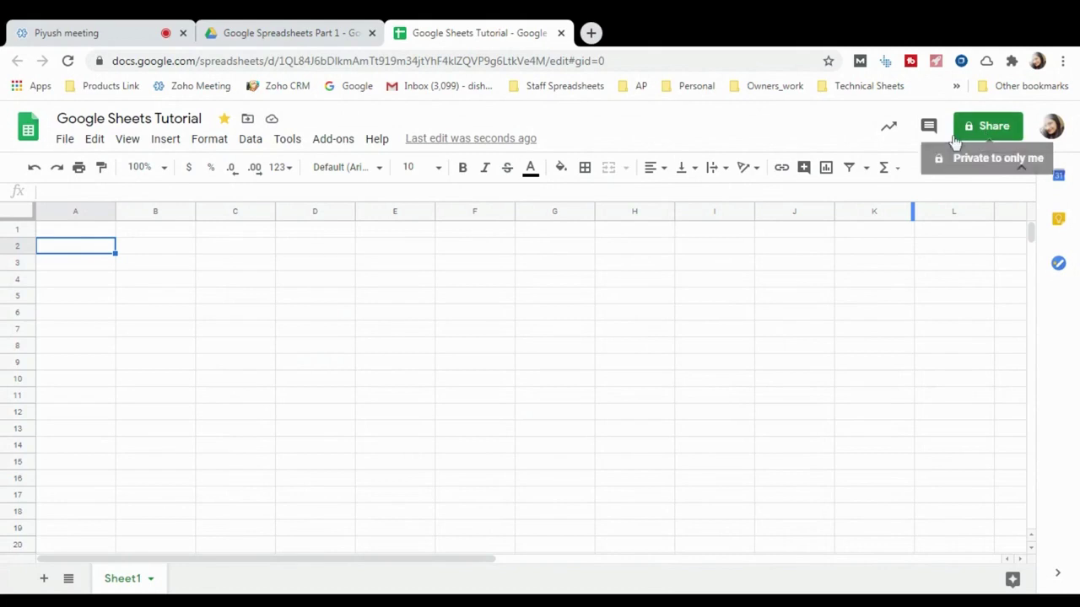
left_click(987, 133)
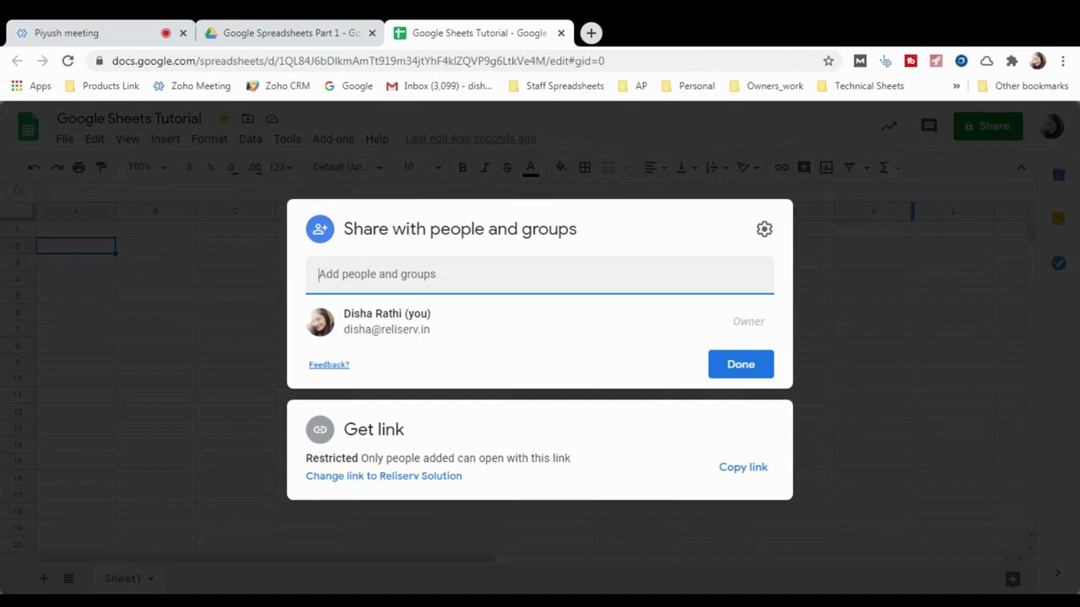
- Invite the suggested contact, give them Editor access, and close the Share dialog
type("sales")
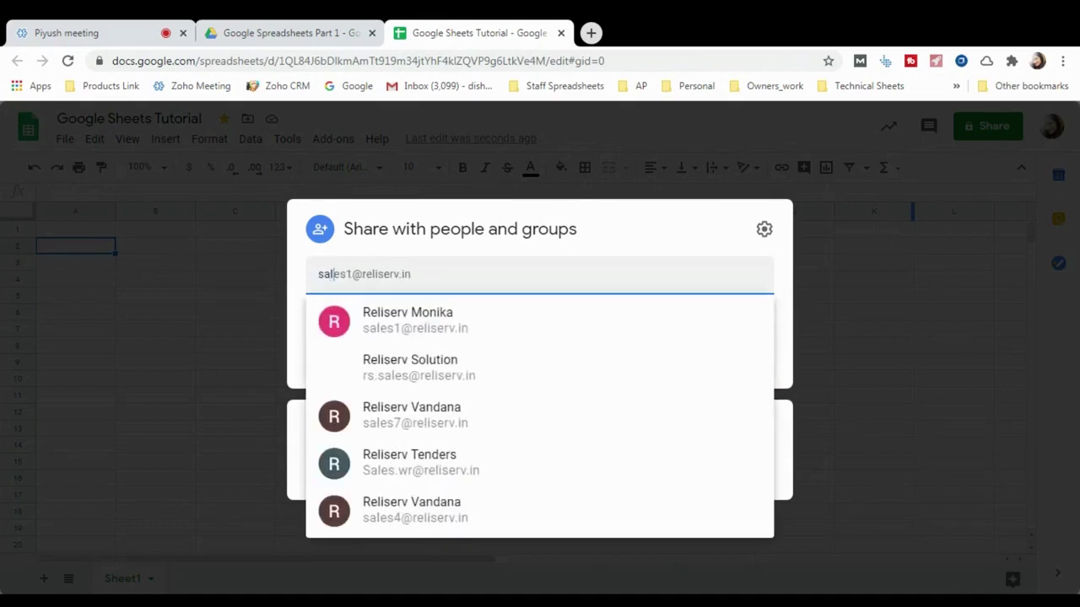
left_click(402, 328)
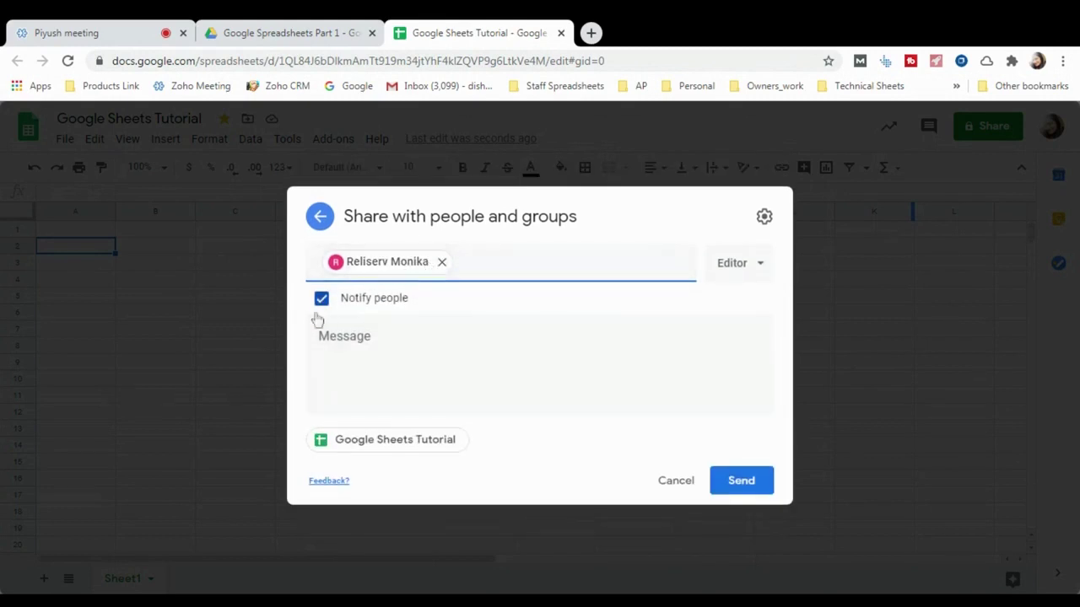
left_click(338, 341)
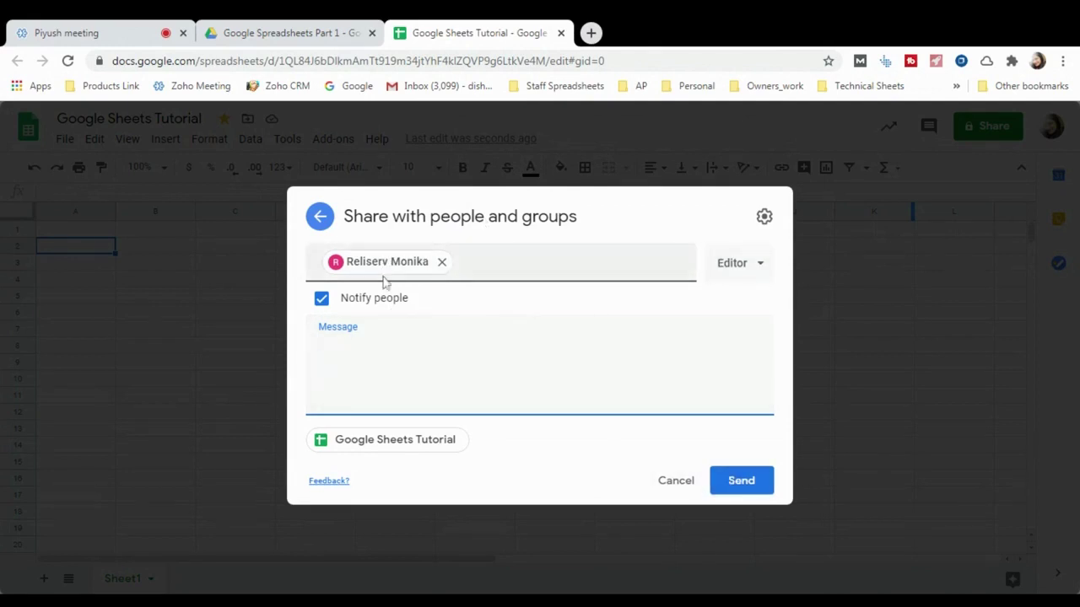
left_click(749, 278)
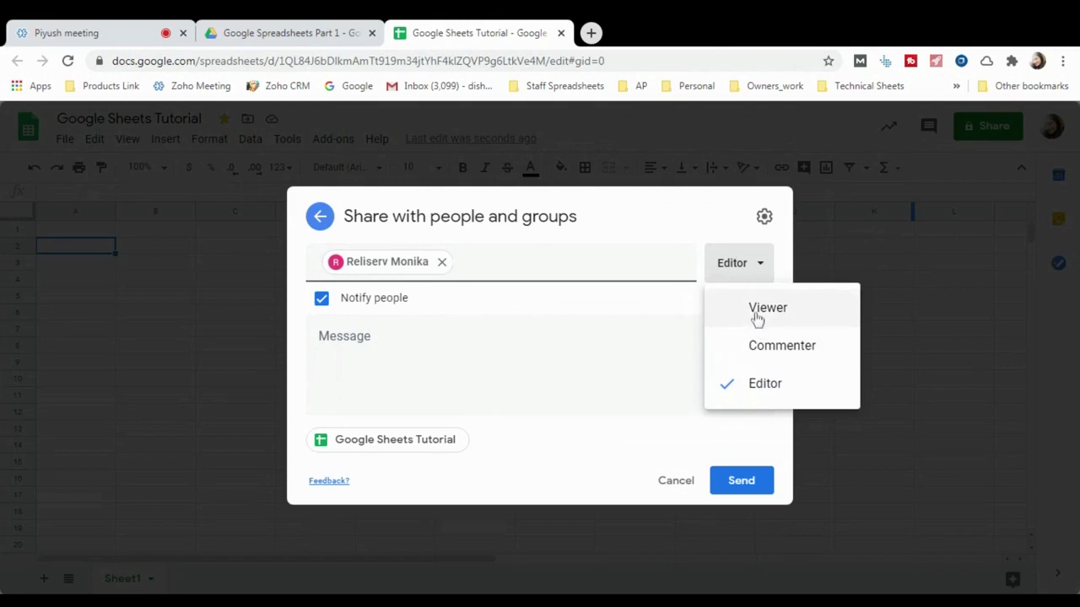
left_click(757, 312)
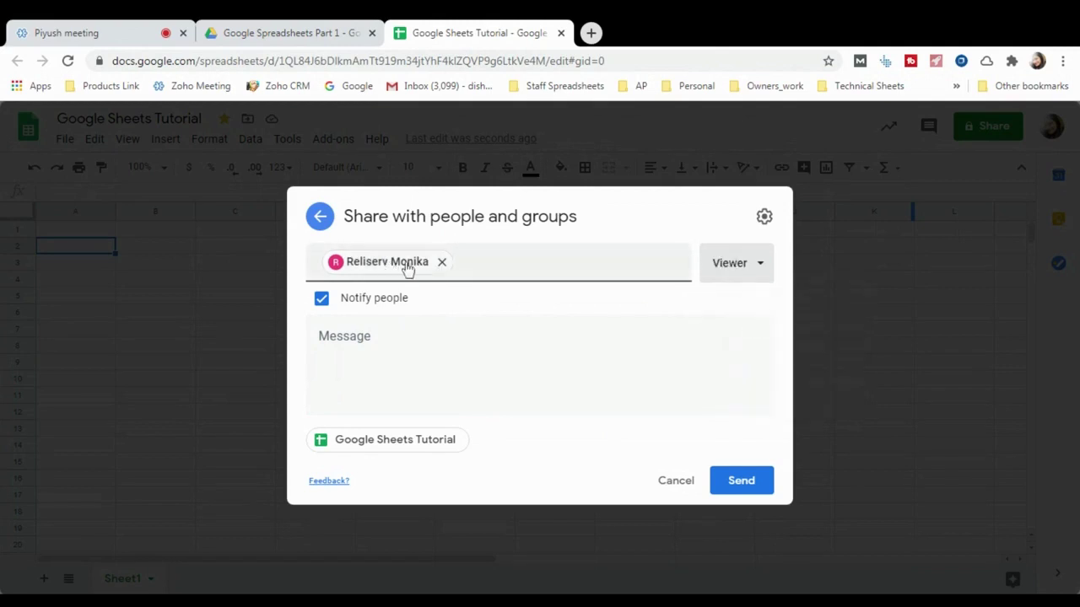
left_click(740, 275)
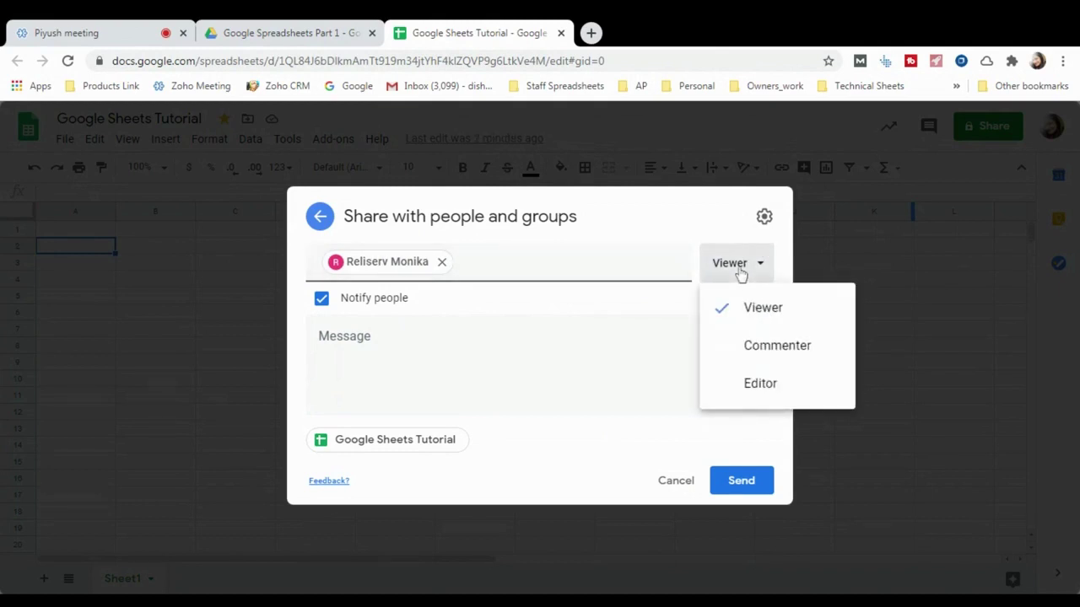
left_click(763, 385)
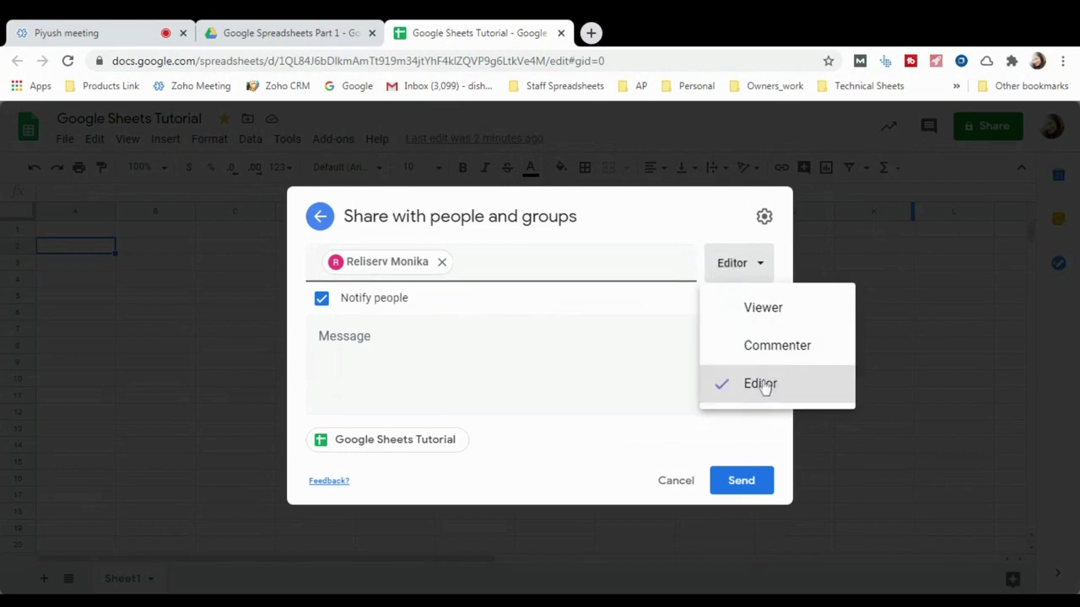
key("Escape")
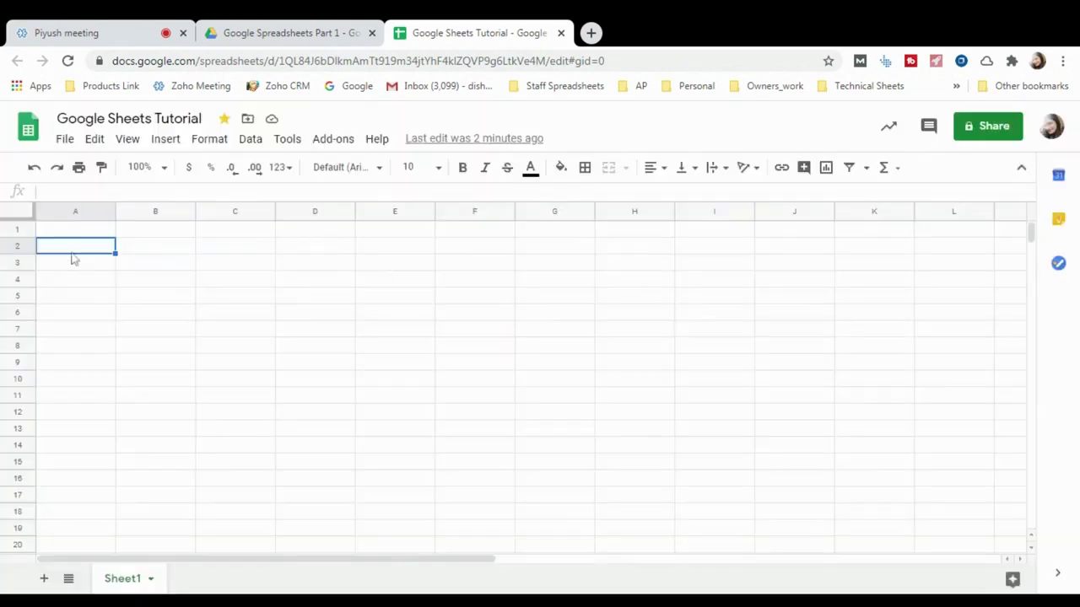
- Rename Sheet1 to '1.Student Database'
right_click(124, 582)
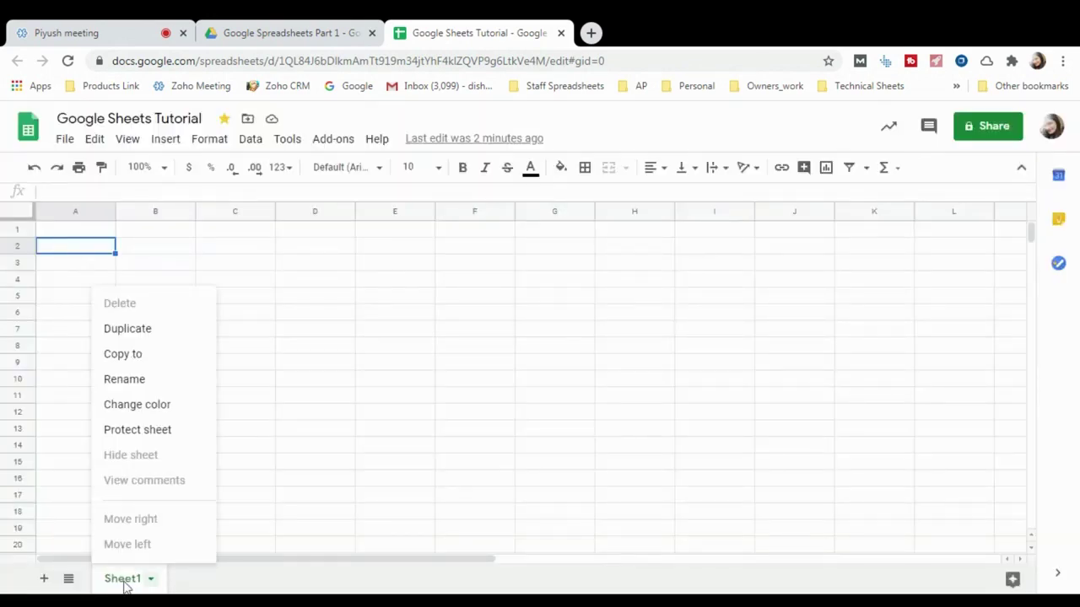
left_click(135, 381)
type("Pa")
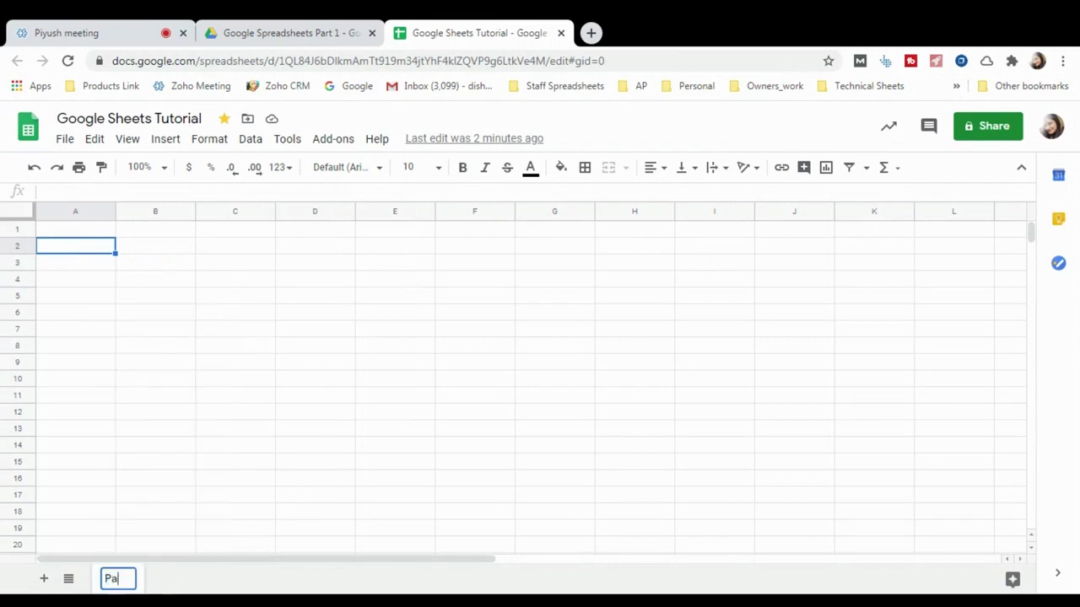
key("BackSpace")
key("BackSpace")
type("1.Student ")
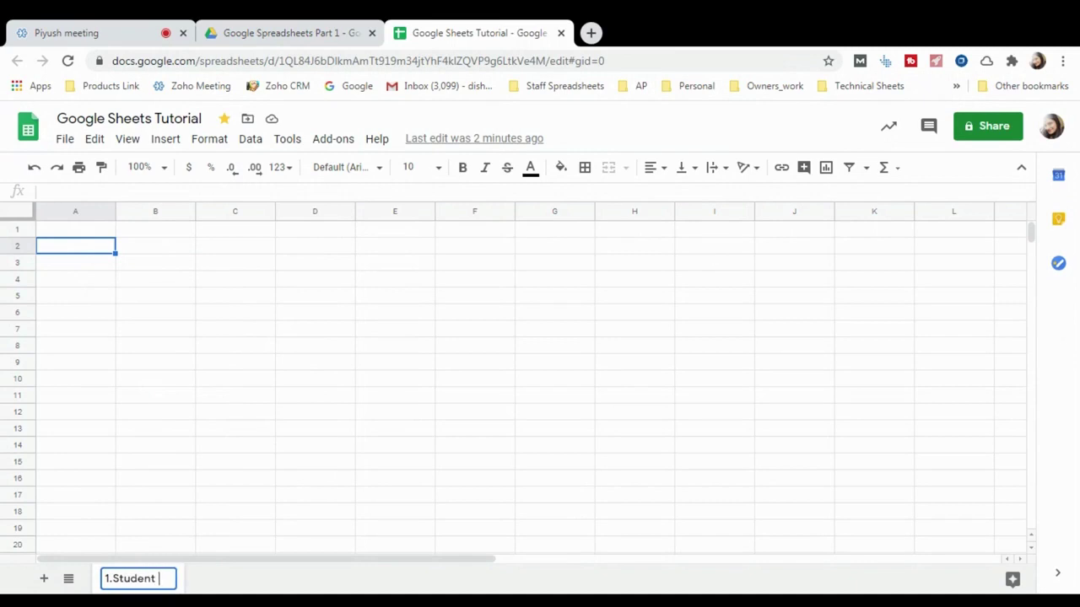
type("Database")
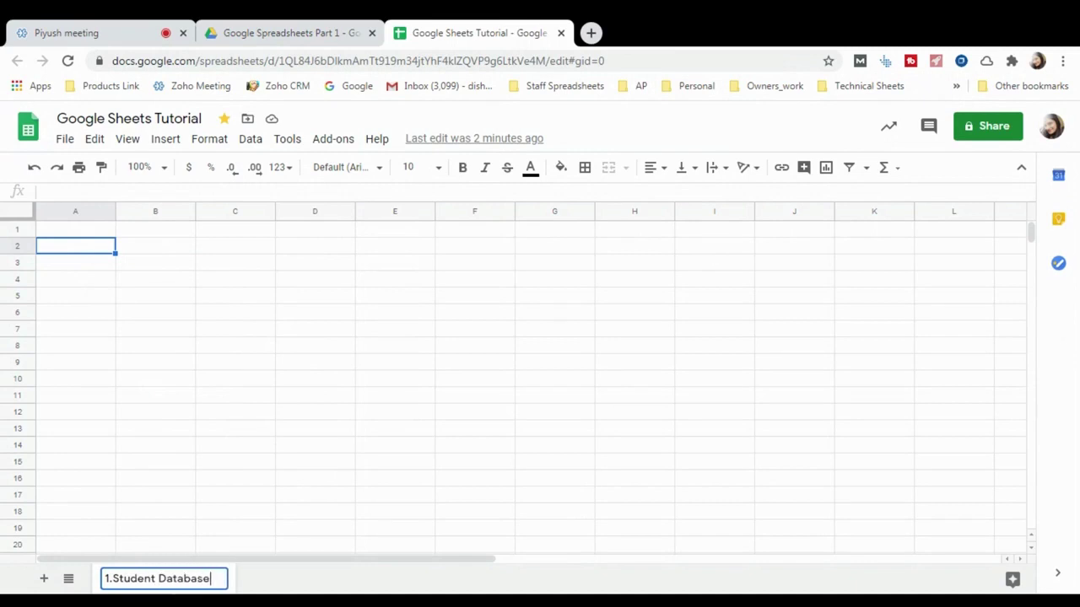
left_click(135, 384)
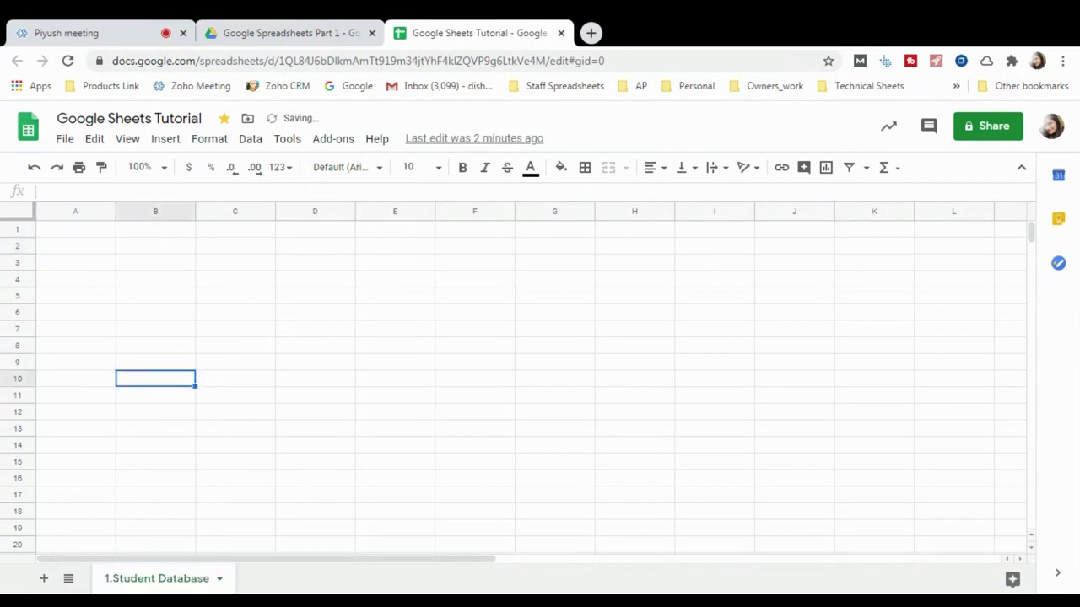
- Add a second sheet named '2.Students Scorecard'
left_click(44, 579)
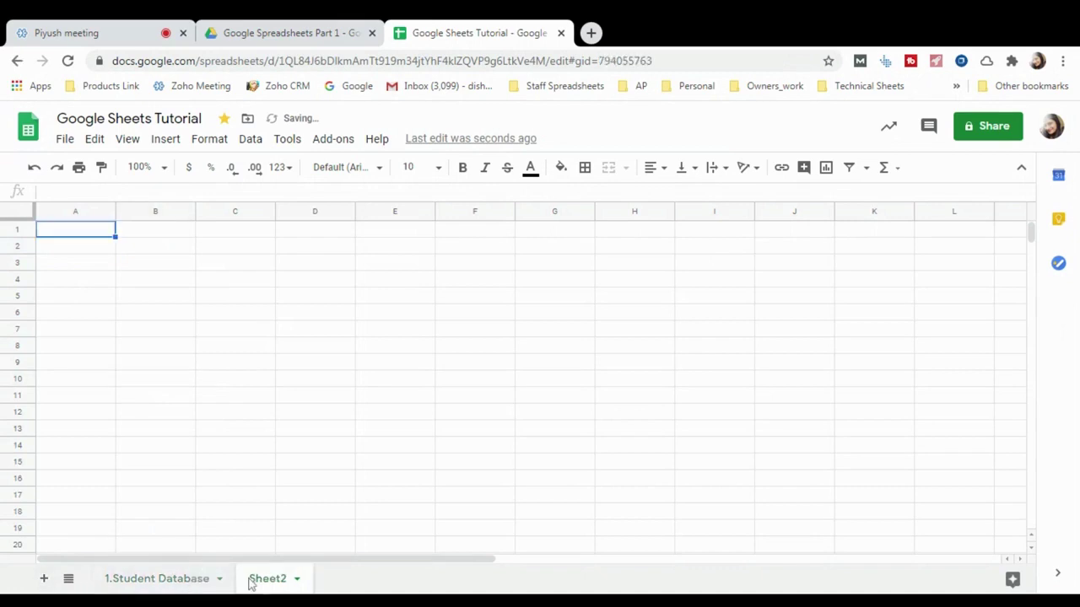
right_click(261, 590)
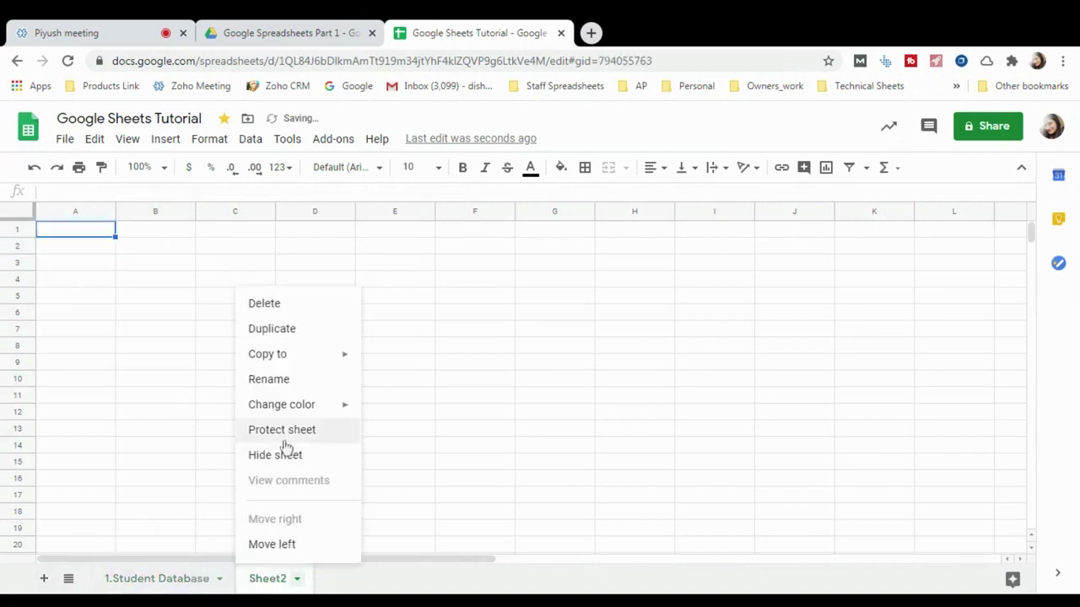
left_click(290, 386)
type("2.Students ")
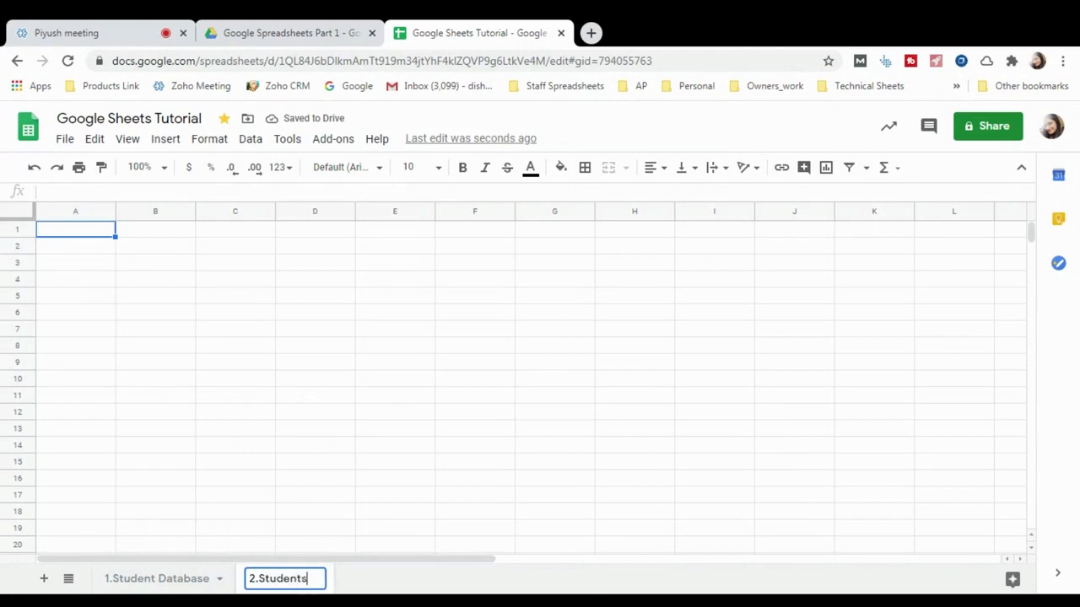
type("Scorecard")
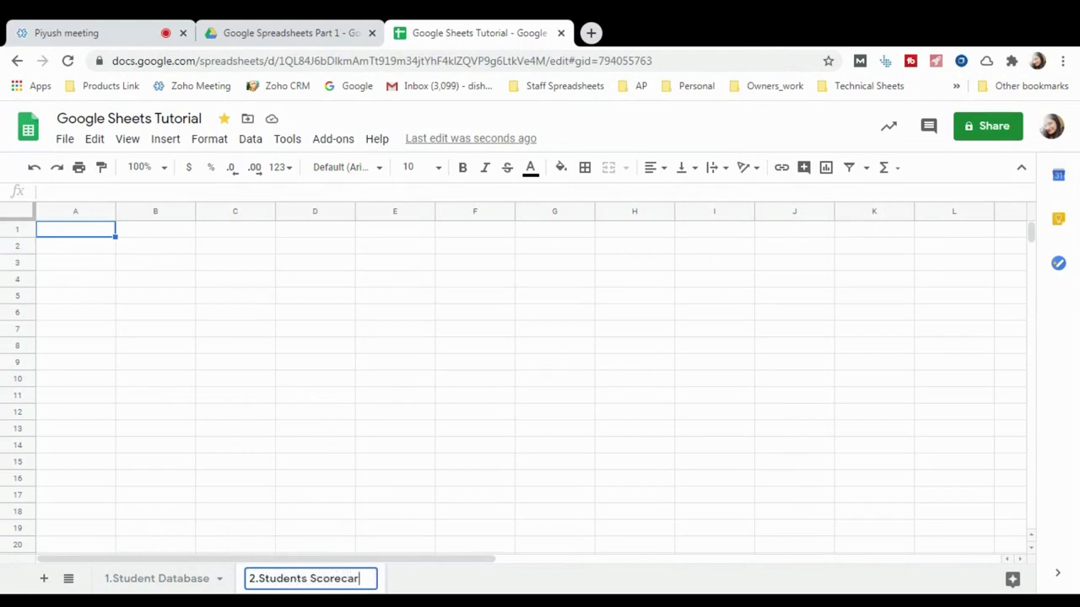
left_click(290, 393)
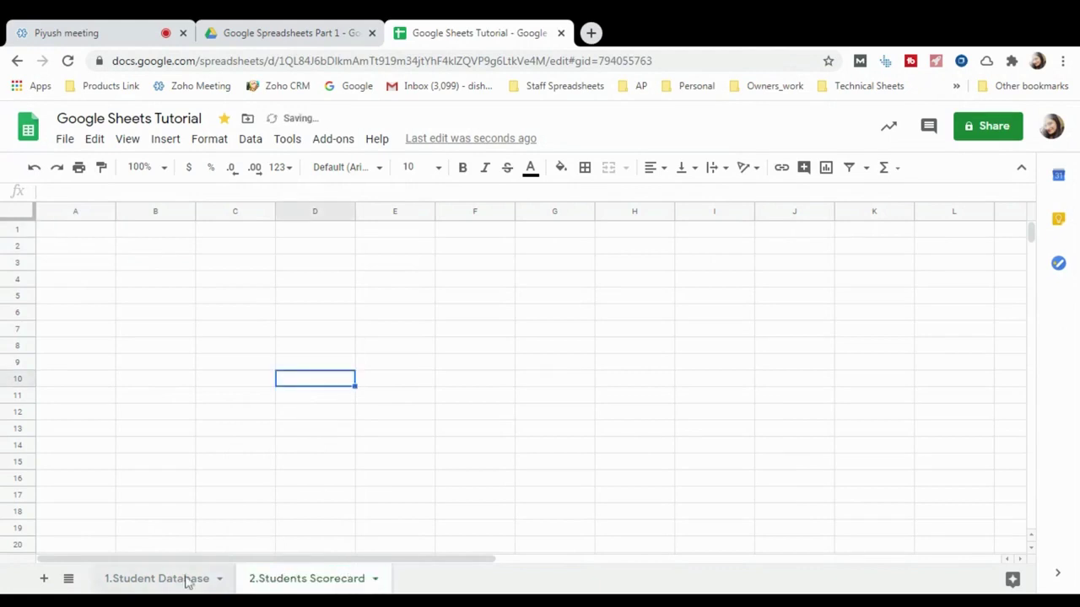
- Add a third sheet named '3.Students Activity chart'
left_click(44, 579)
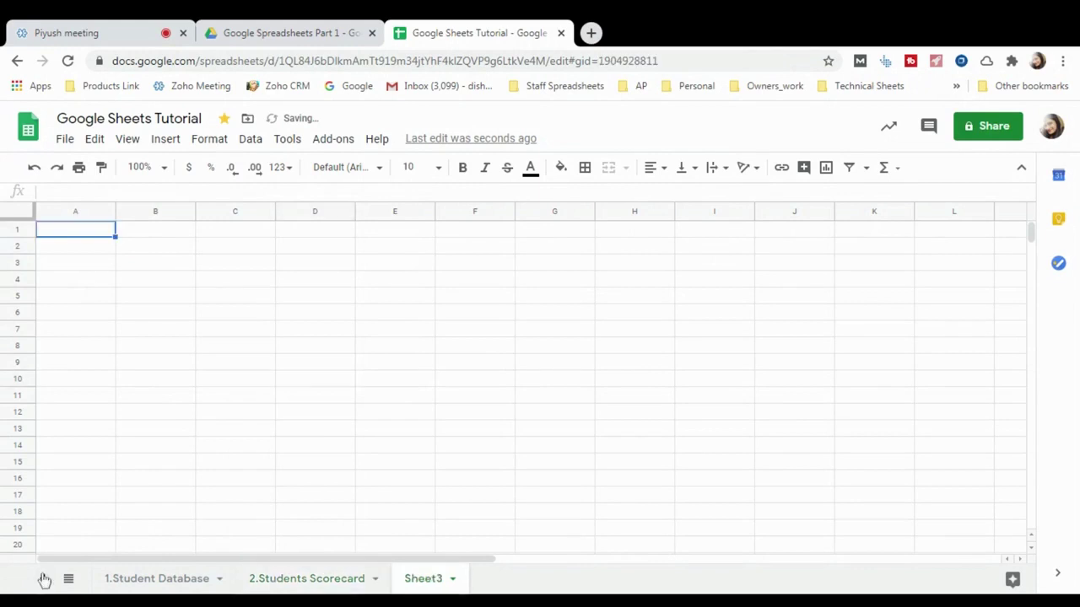
right_click(419, 582)
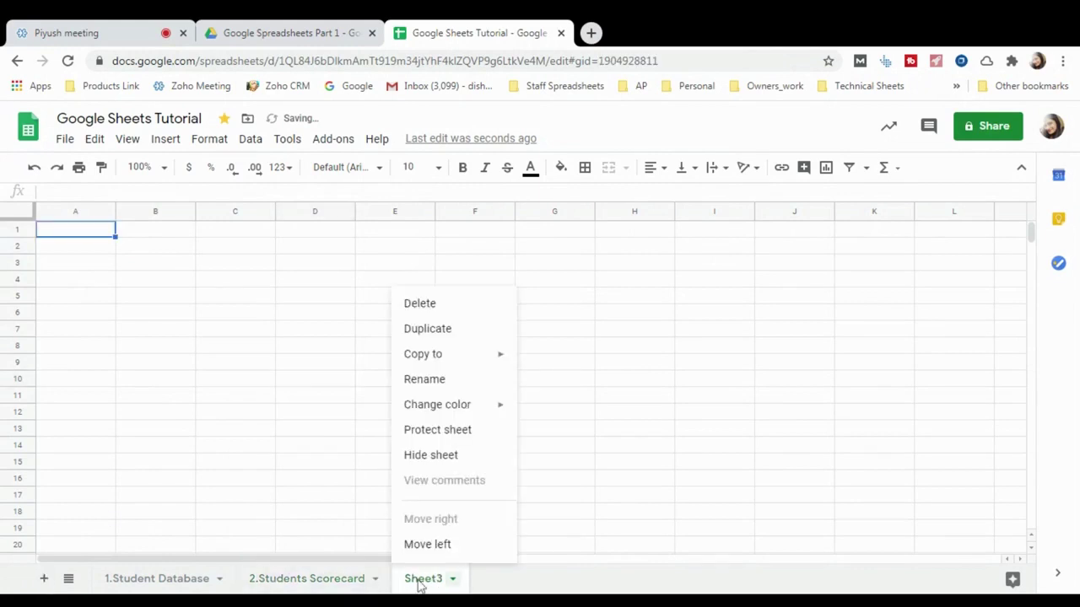
left_click(424, 380)
type("3.Stu")
type("den")
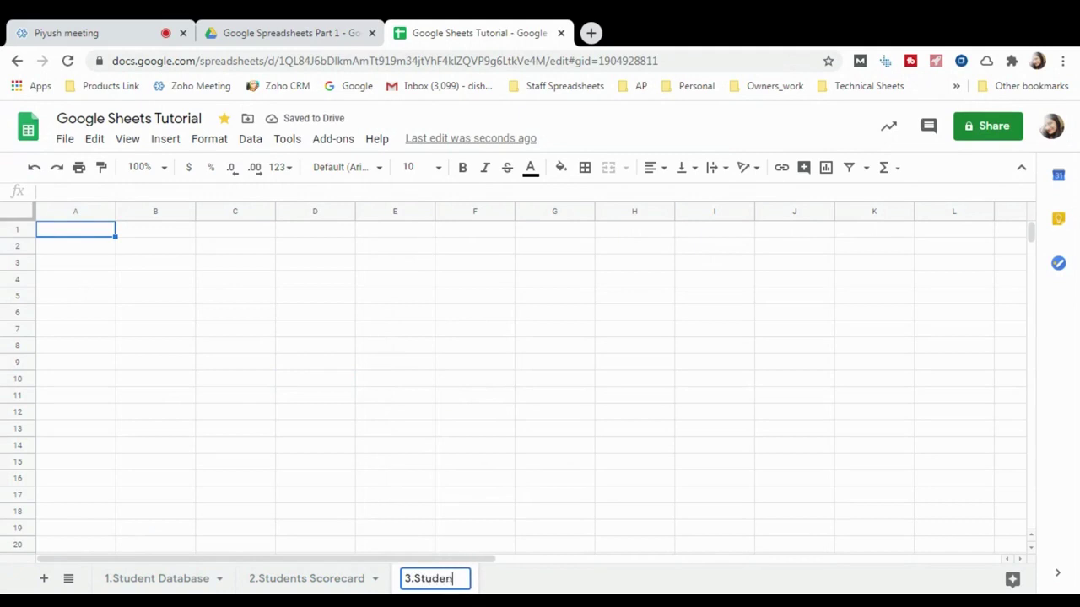
type("ts Activit")
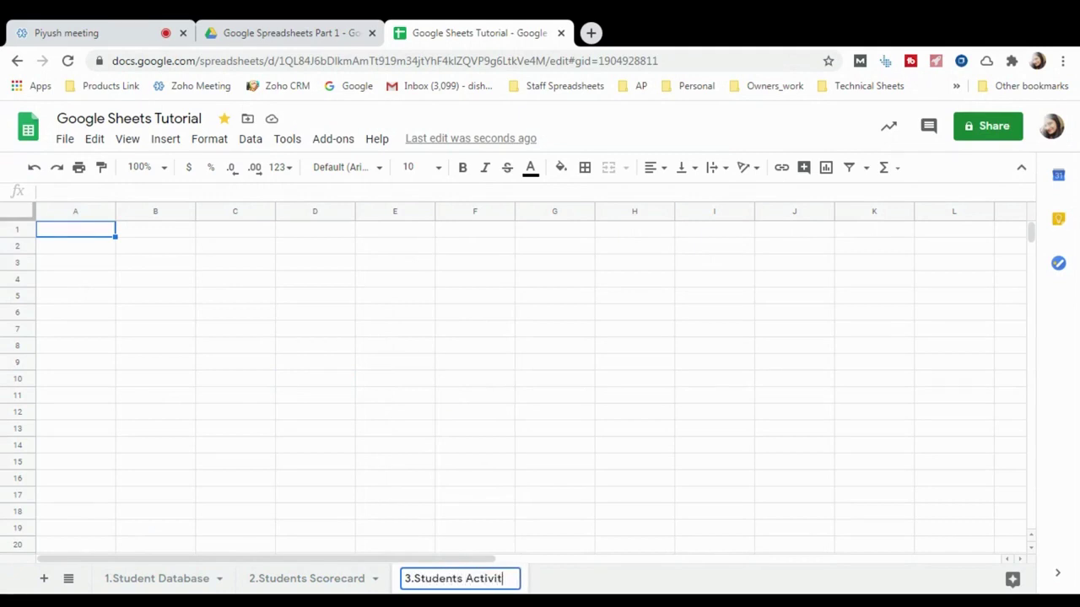
type("y chart")
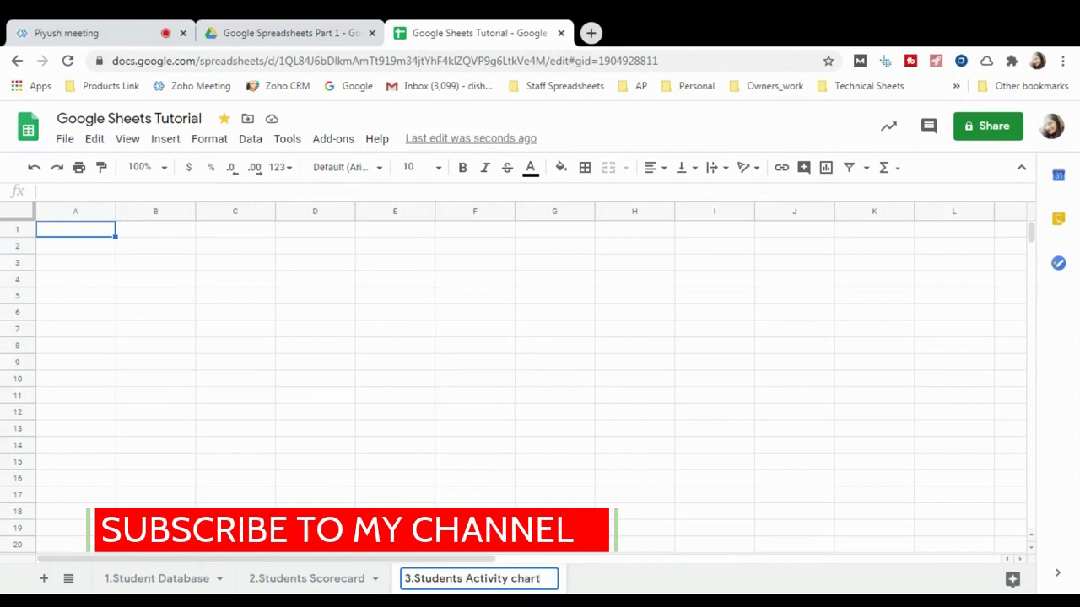
left_click(446, 381)
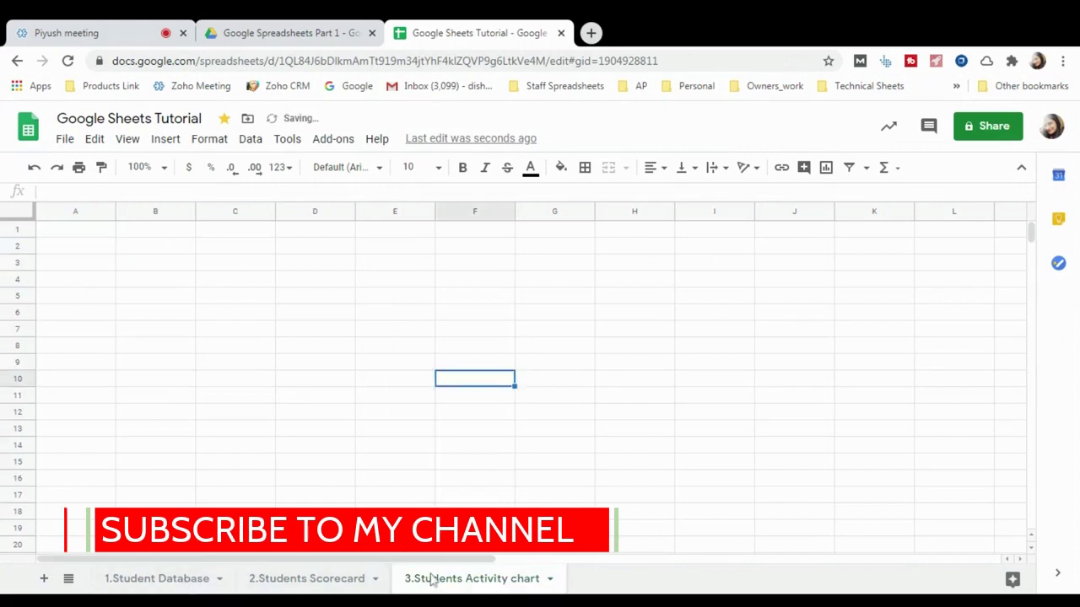
- Switch through the three sheets, view the all-sheets list, and return to 1.Student Database
left_click(150, 579)
left_click(274, 580)
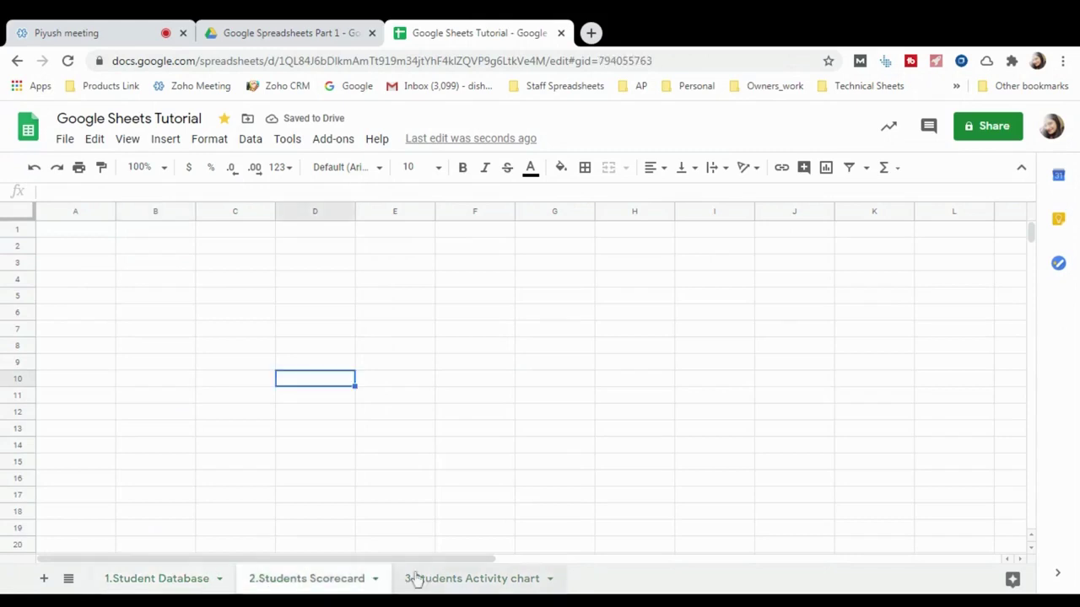
left_click(415, 580)
left_click(164, 580)
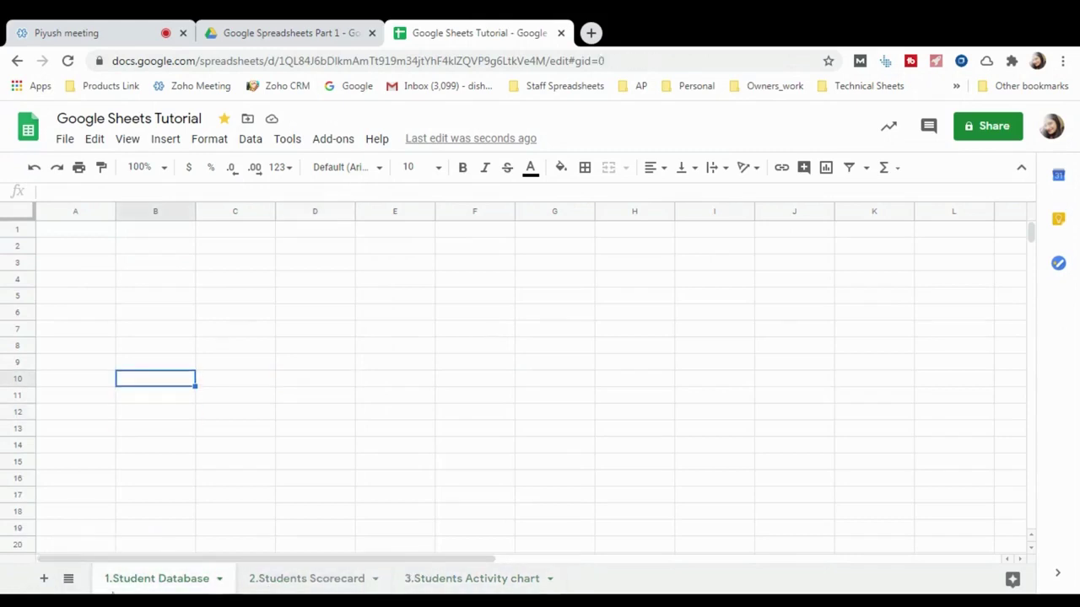
left_click(68, 579)
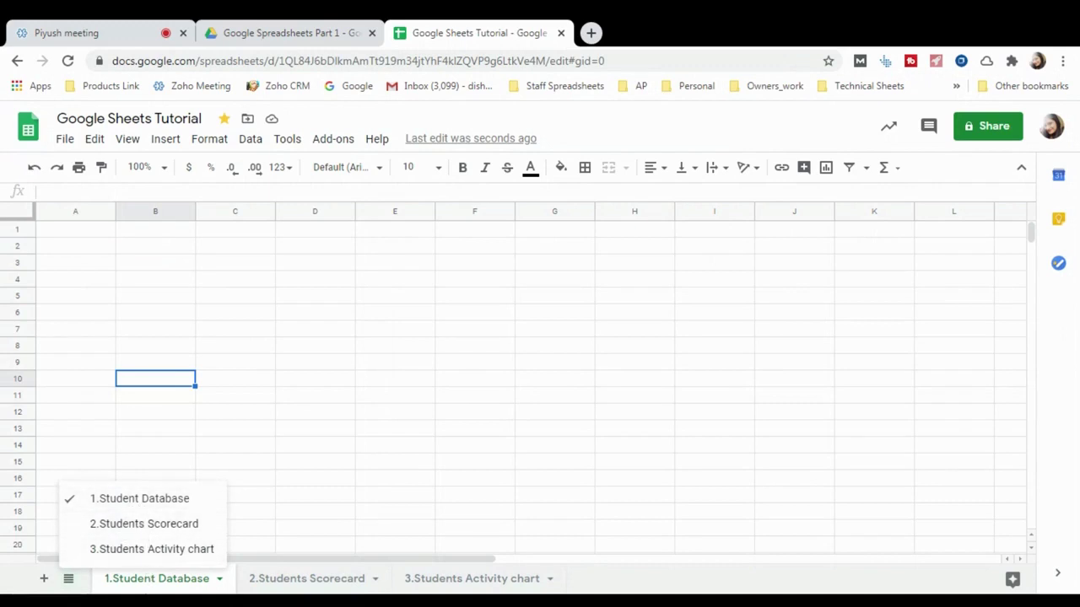
left_click(144, 585)
- Enter the row 2 headers Sr, Name, Roll Number, Grade and Ramarks
left_click(99, 246)
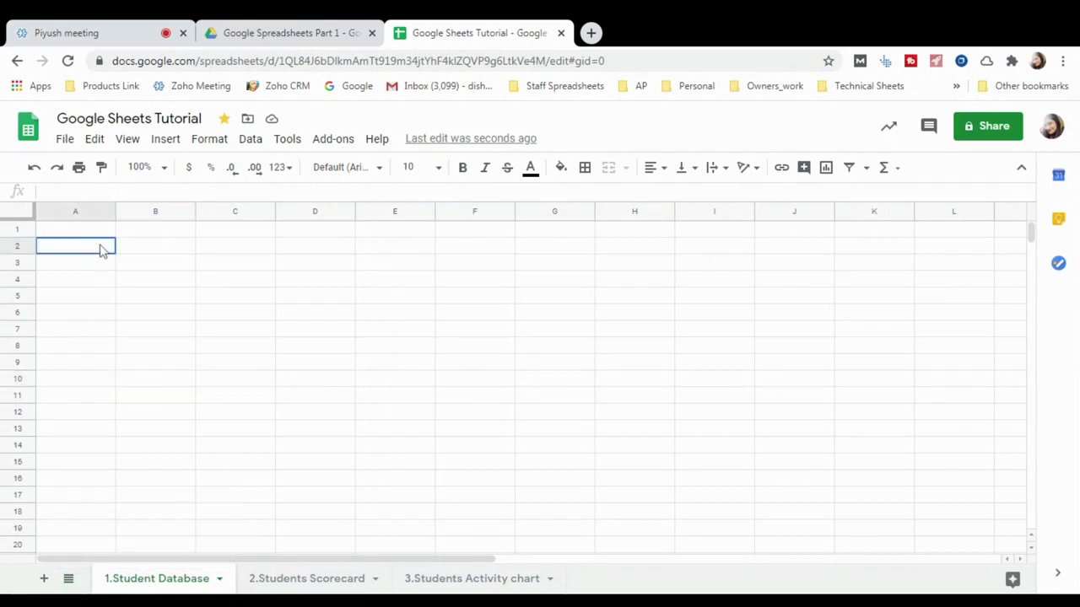
type("Sr")
key("Tab")
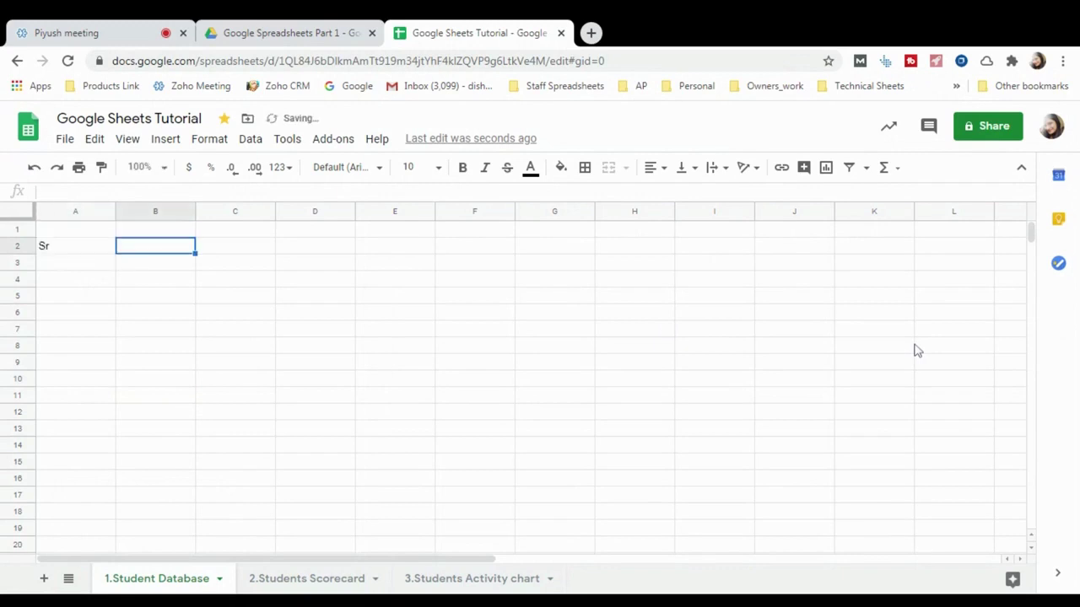
type("Name")
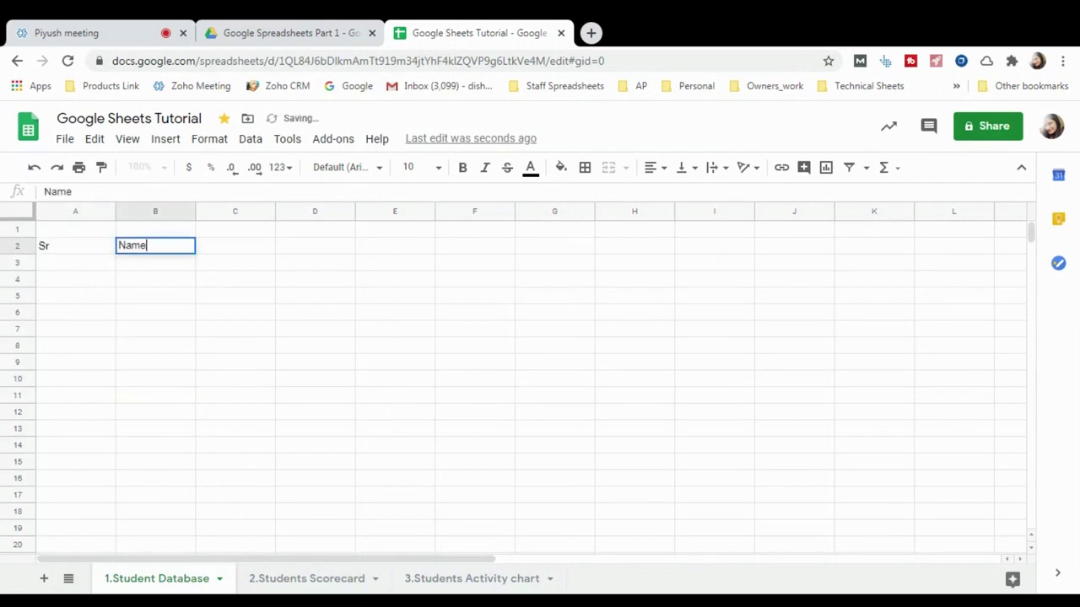
key("Tab")
key("Return")
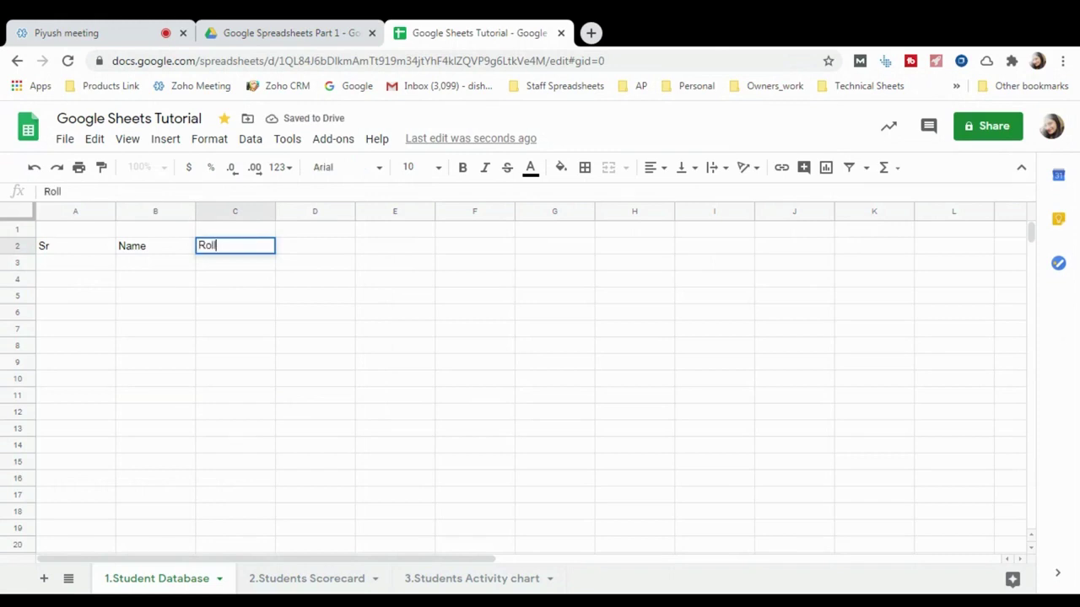
type("Roll Number")
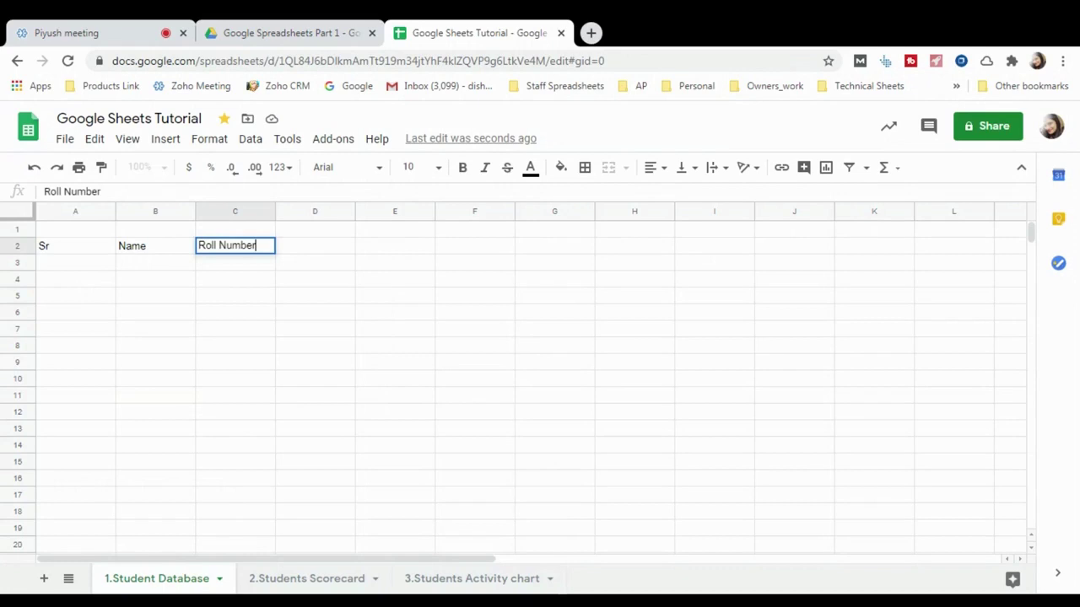
key("Tab")
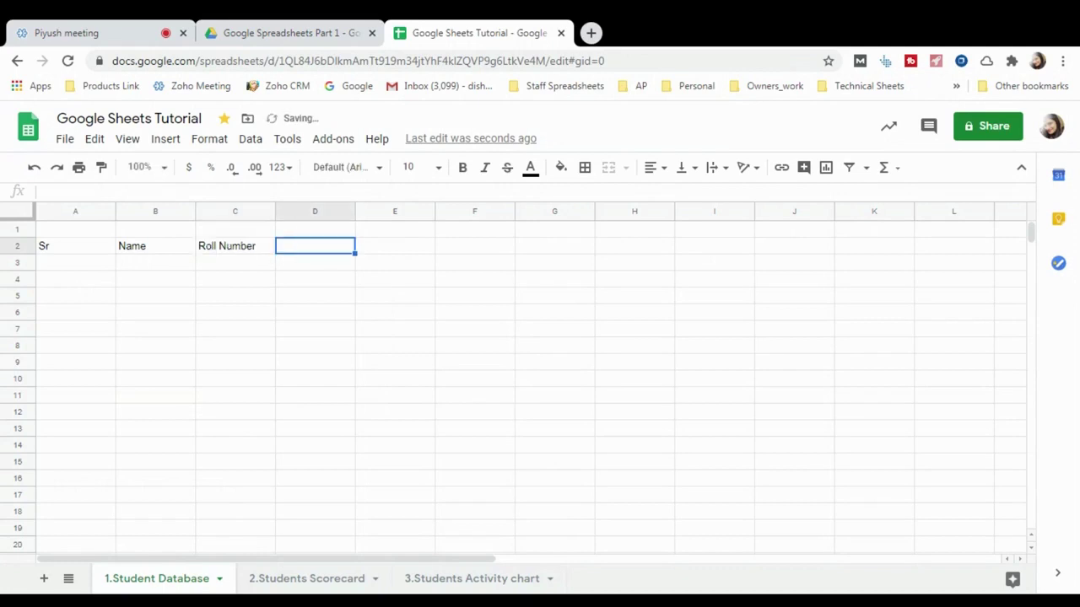
type("Grade")
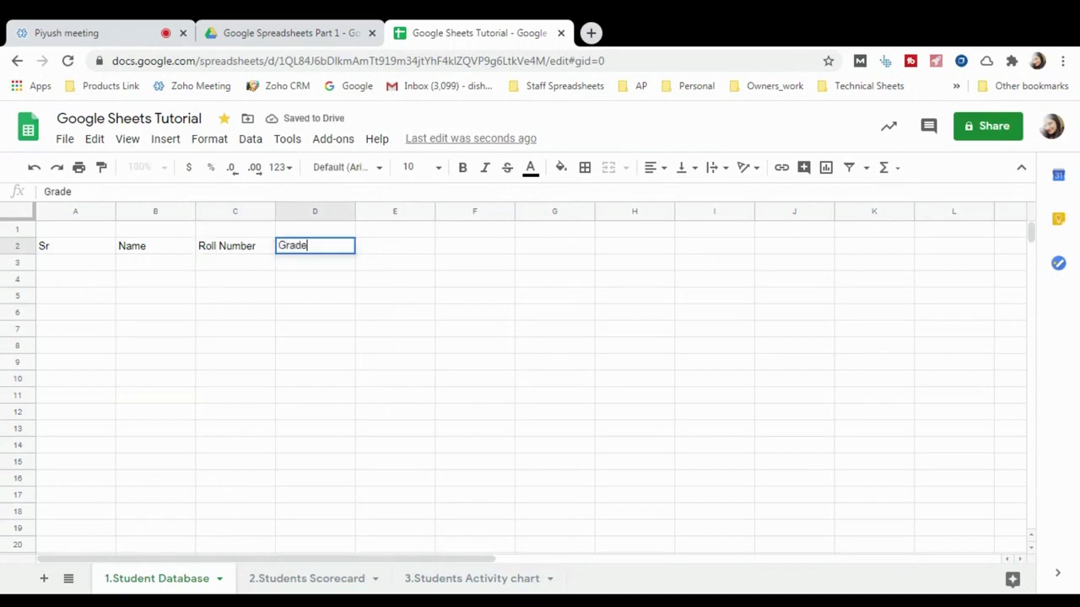
key("Tab")
type("Ramar")
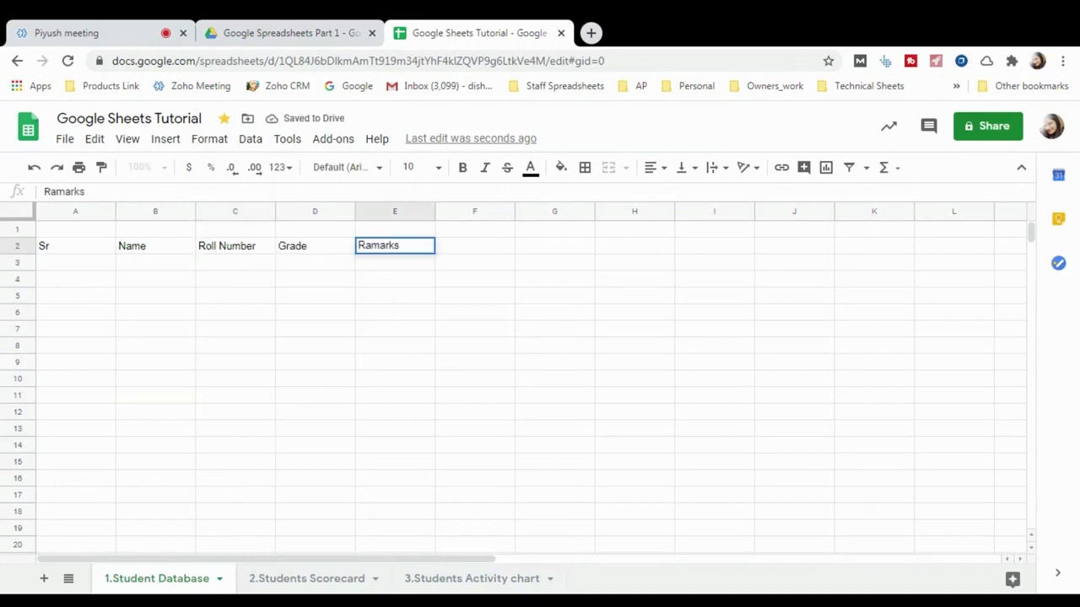
key("BackSpace")
left_click(59, 269)
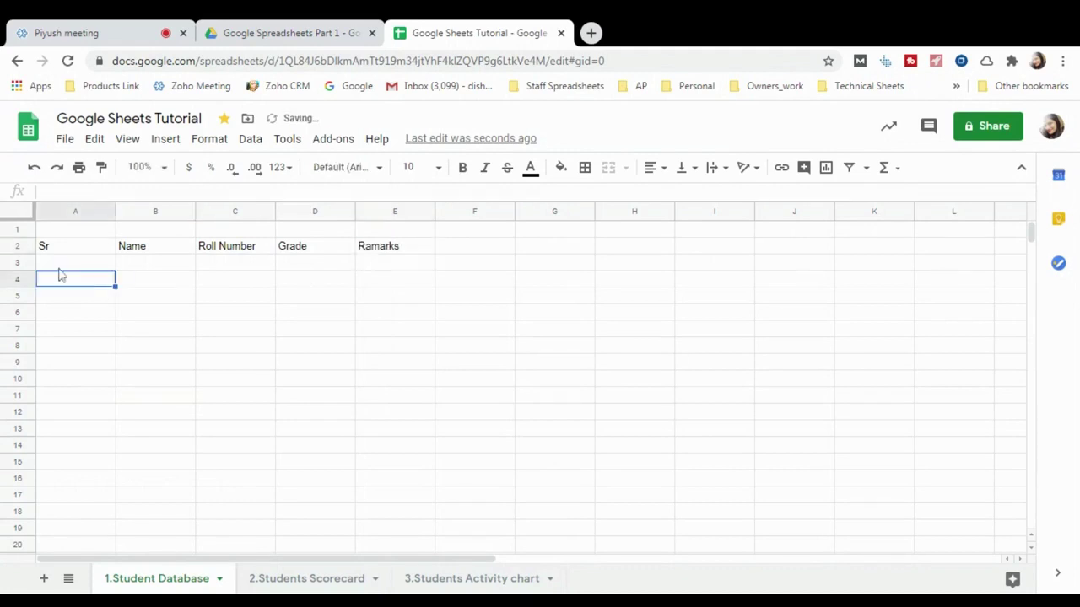
- Number the Sr column 1 to 12 in A3:A14 by filling down from 1, 2, 3
left_click(99, 233)
left_click(57, 265)
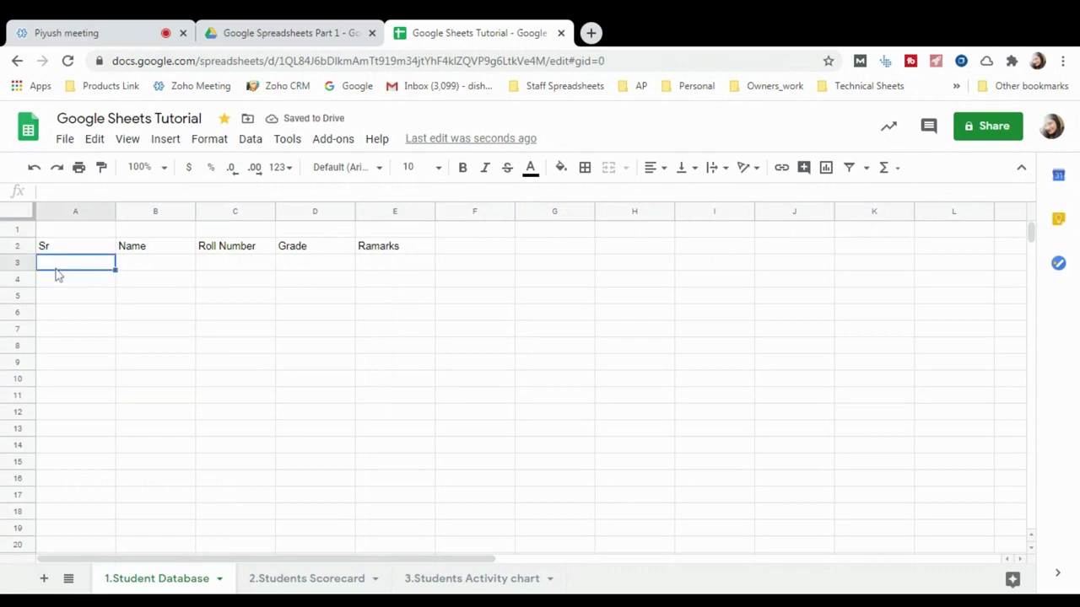
type("1")
key("Return")
type("2")
key("Return")
type("3")
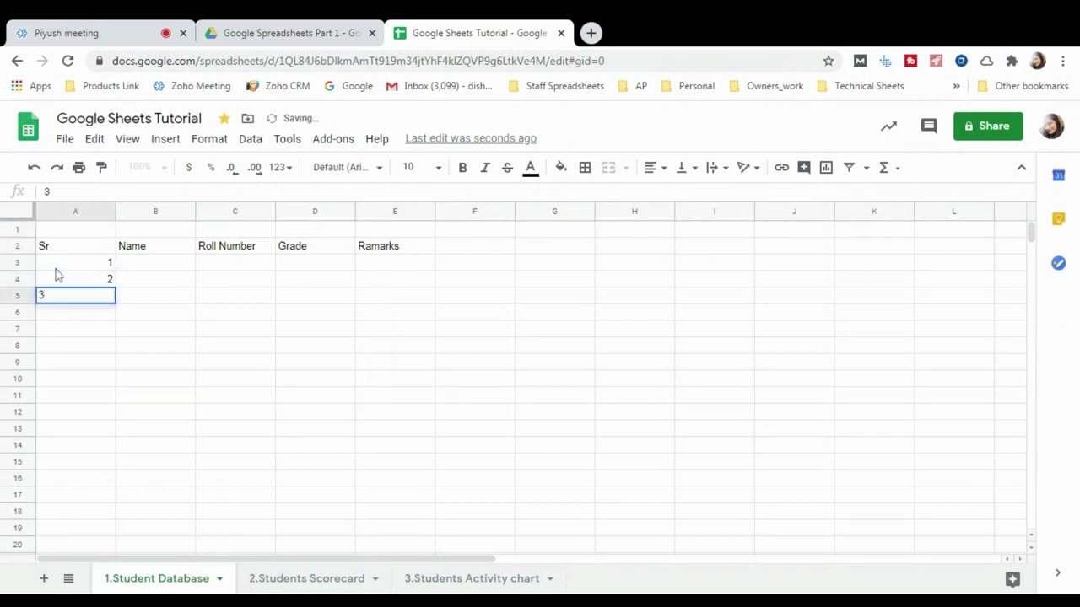
key("Return")
left_click_drag(59, 263, 113, 458)
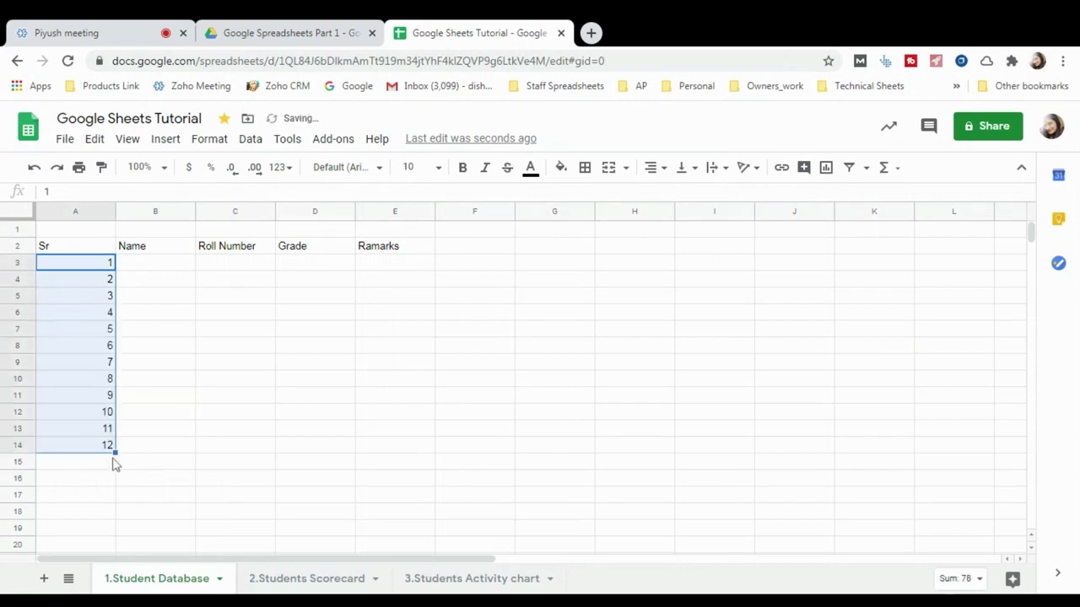
left_click(91, 447)
left_click(135, 464)
left_click(135, 266)
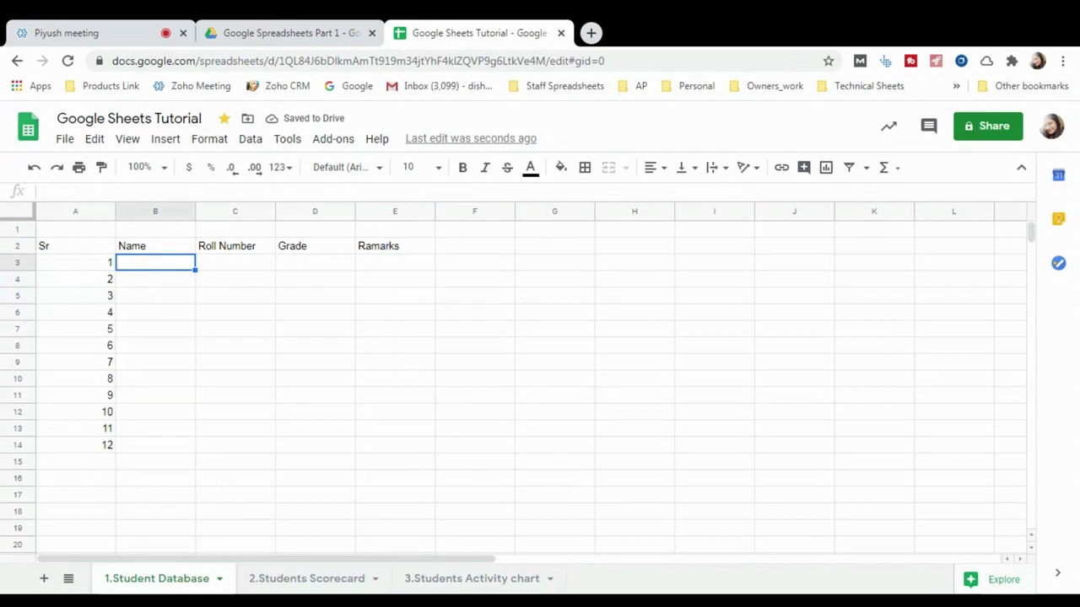
- Enter two student names in B3:B4 and copy them down through B14
type("disha")
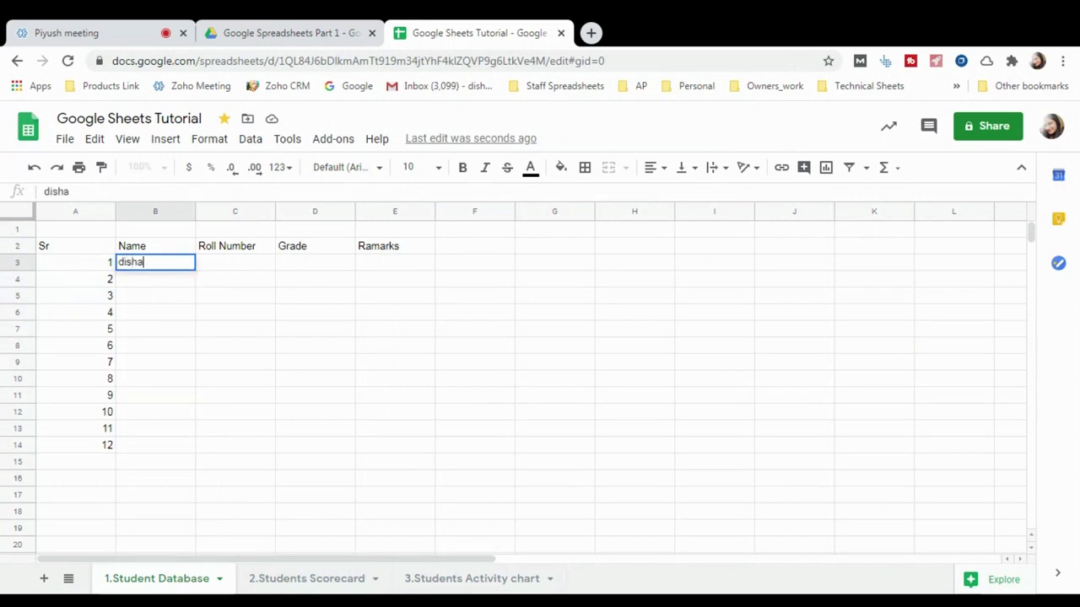
key("Return")
type("Chetana")
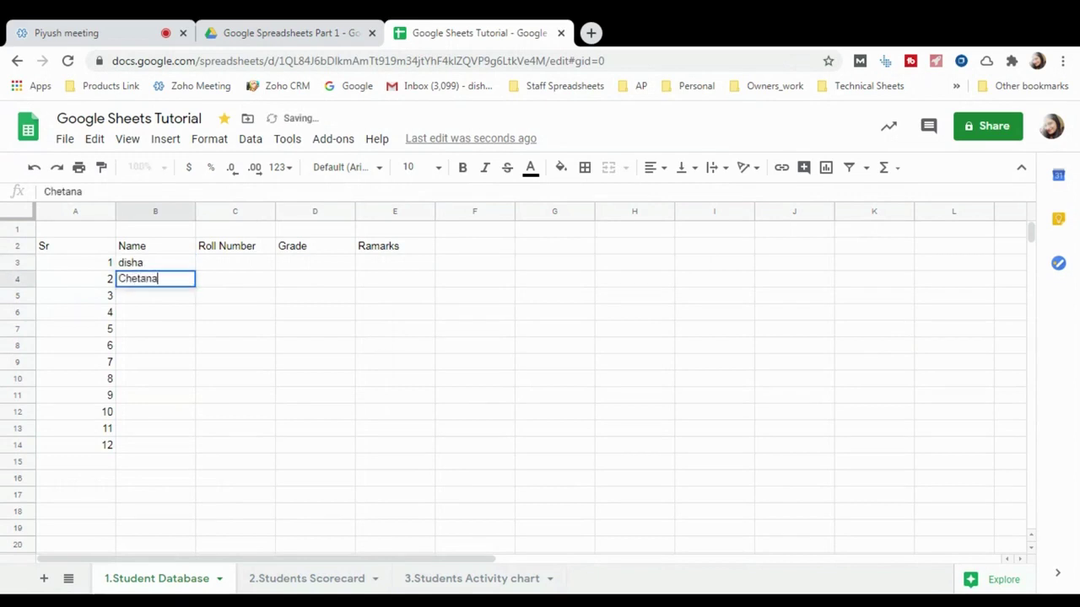
type("ga")
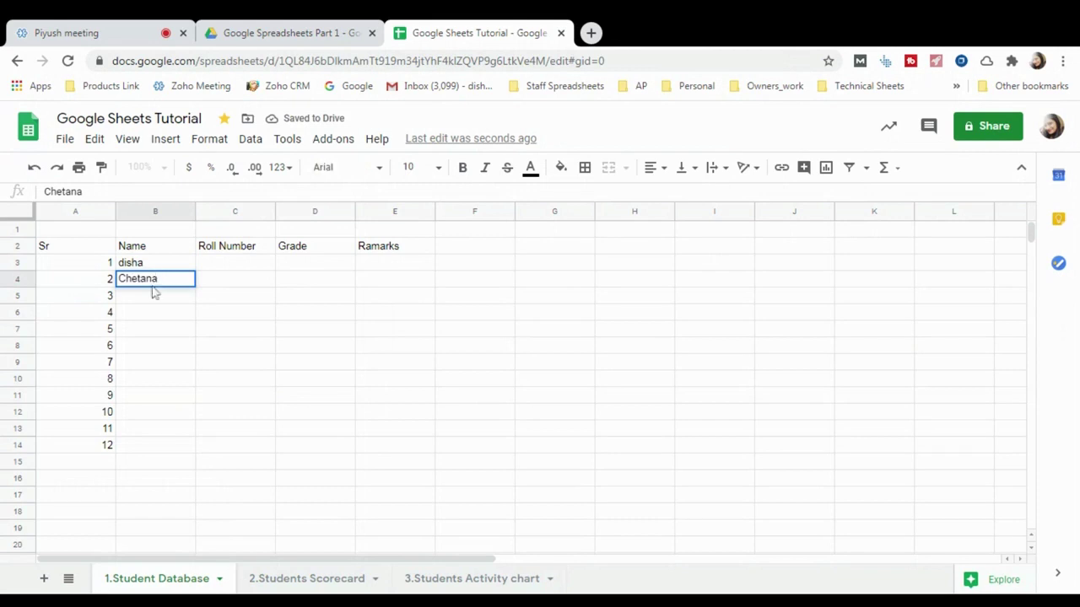
key("Return")
left_click_drag(144, 268, 154, 453)
key("ctrl+c")
left_click(158, 302)
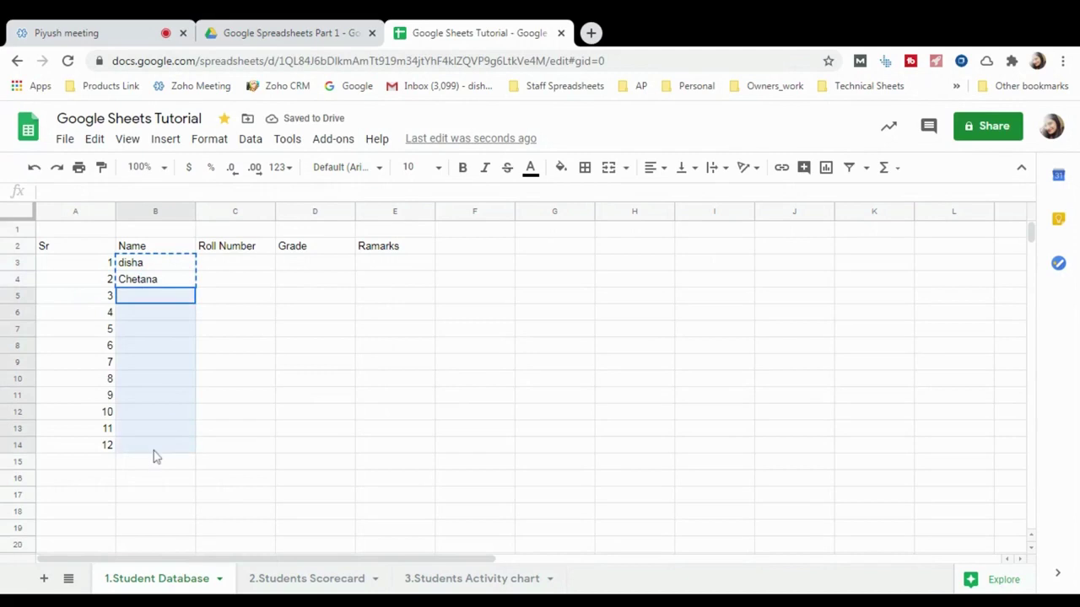
key("ctrl+v")
left_click(315, 361)
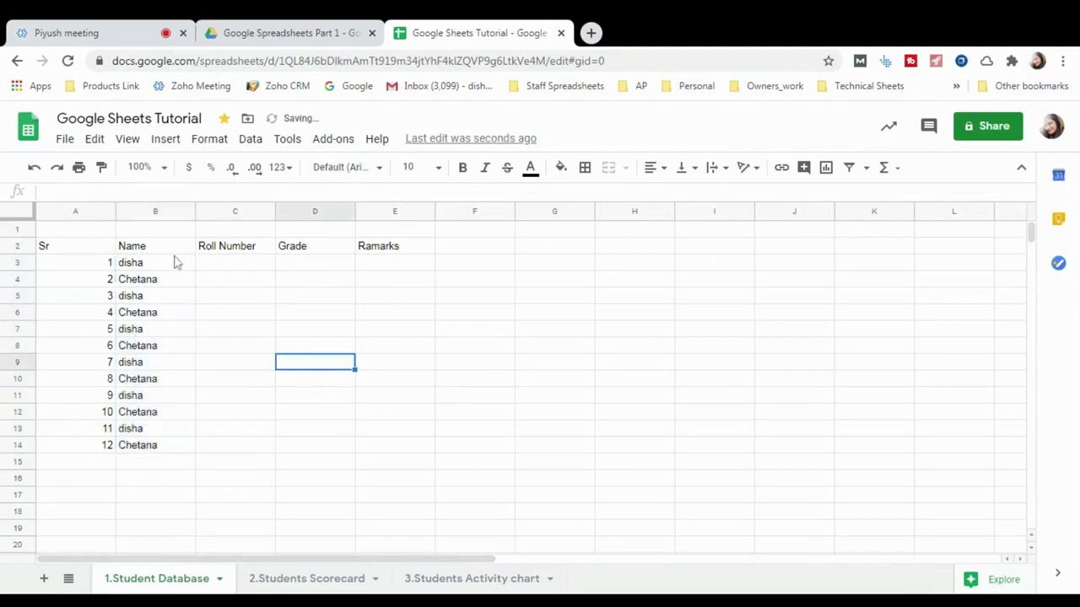
- Enter roll numbers 201 and 202 in column C and fill down to 212
left_click(235, 265)
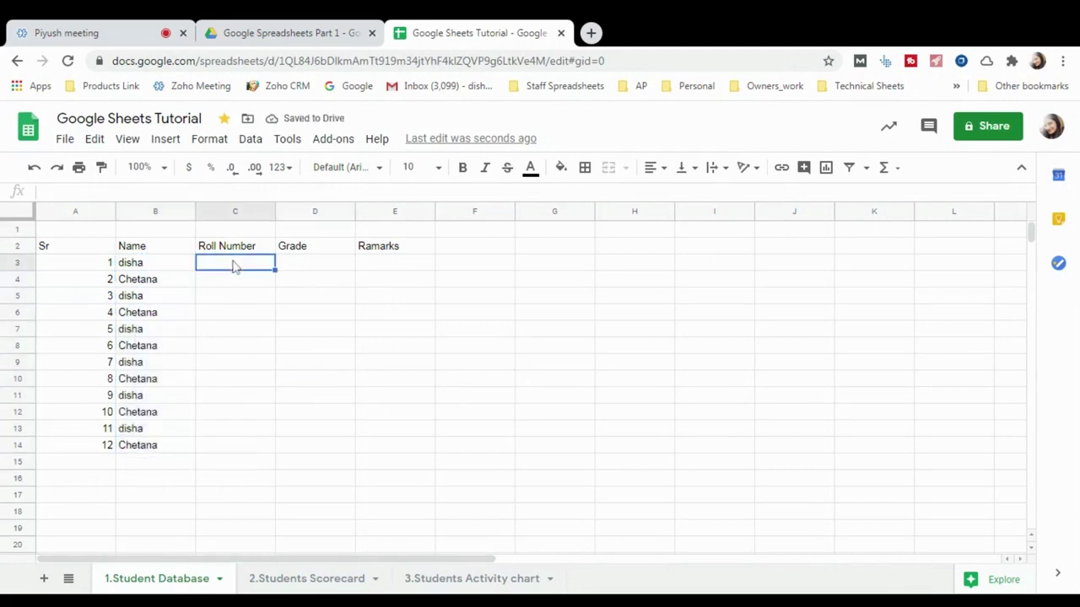
type("201")
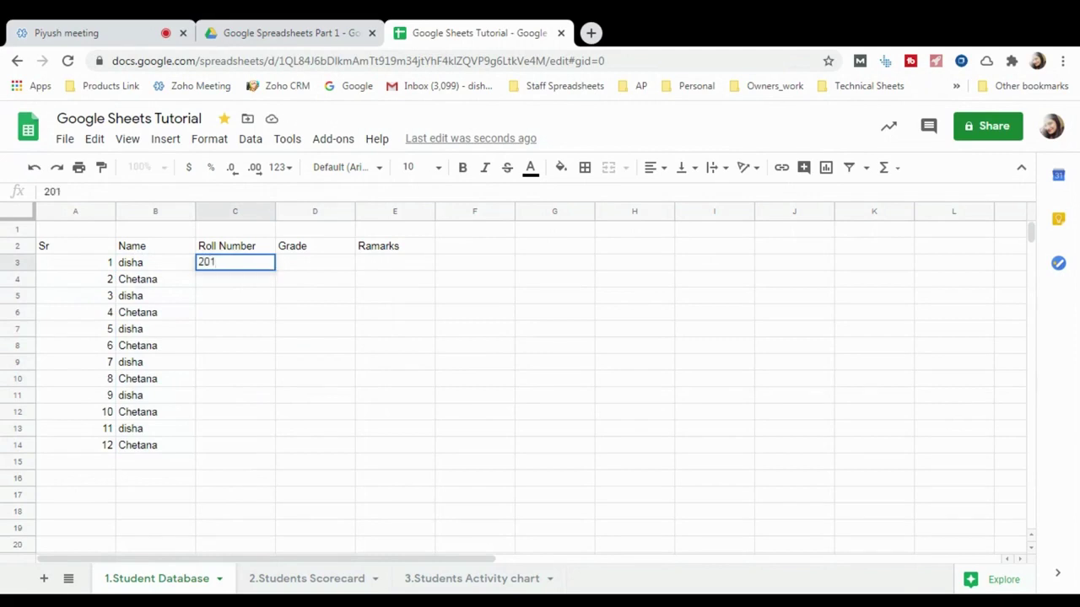
key("Return")
type("210")
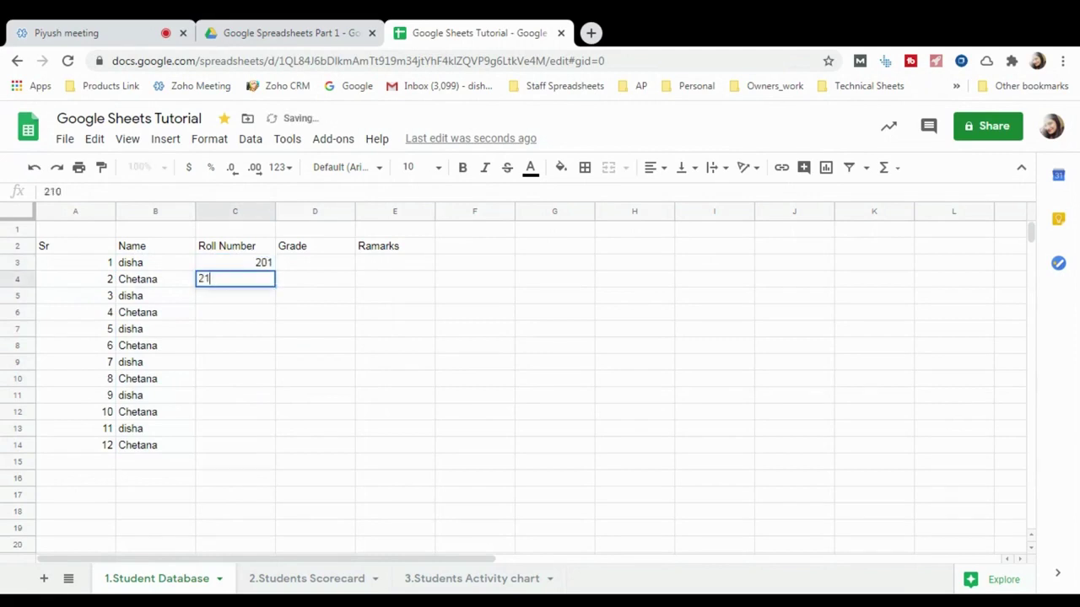
key("BackSpace")
key("BackSpace")
key("BackSpace")
type("202")
key("Return")
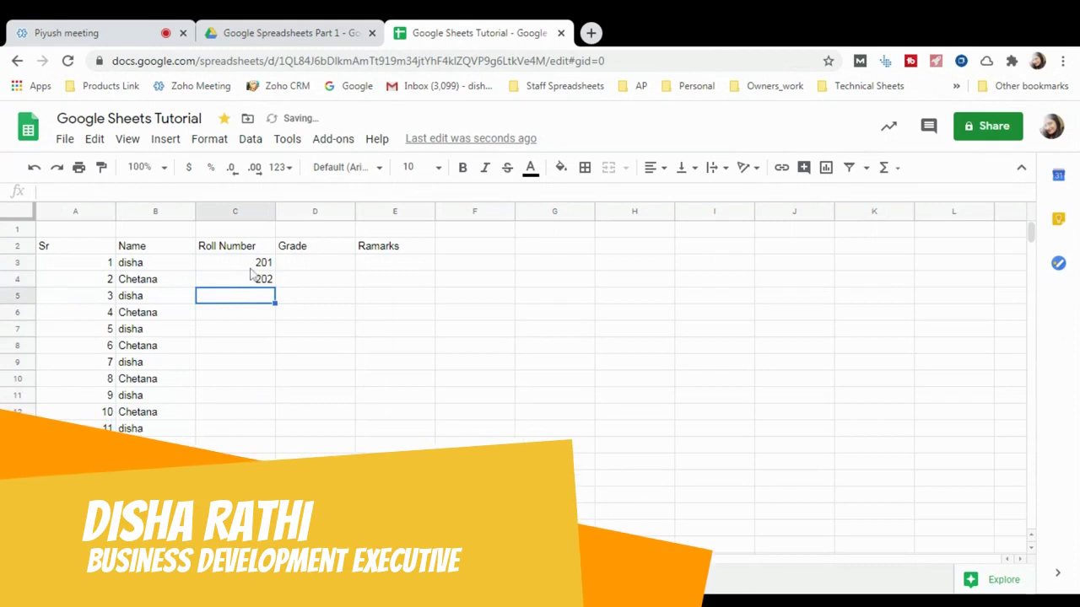
left_click_drag(252, 263, 263, 448)
left_click(331, 386)
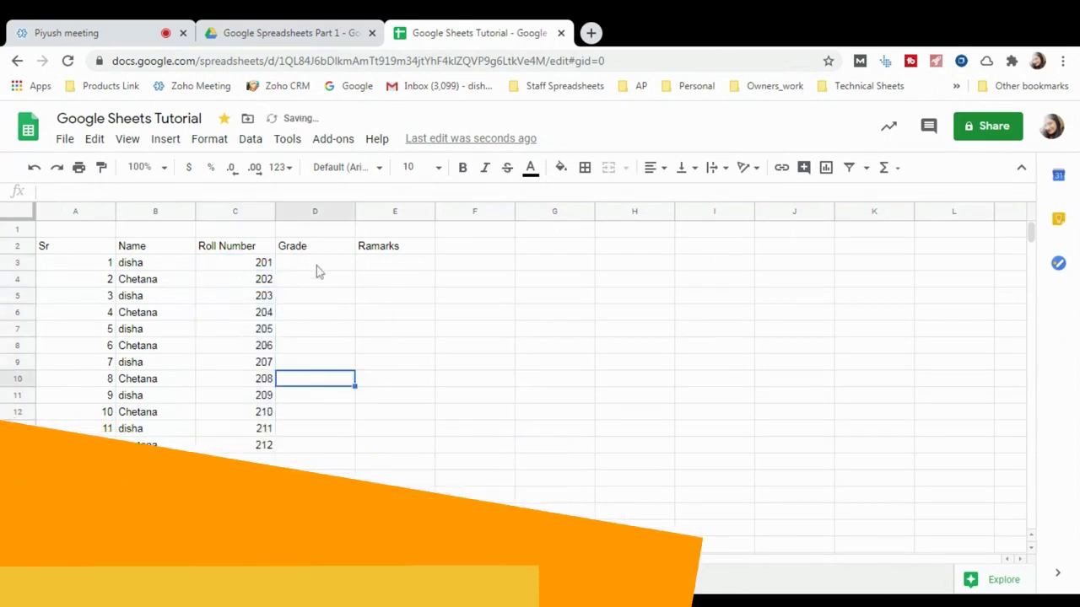
- Type grades A, A, B, B, D, A in column D and paste them into rows 9–14
left_click(318, 267)
type("A")
key("Return")
type("A")
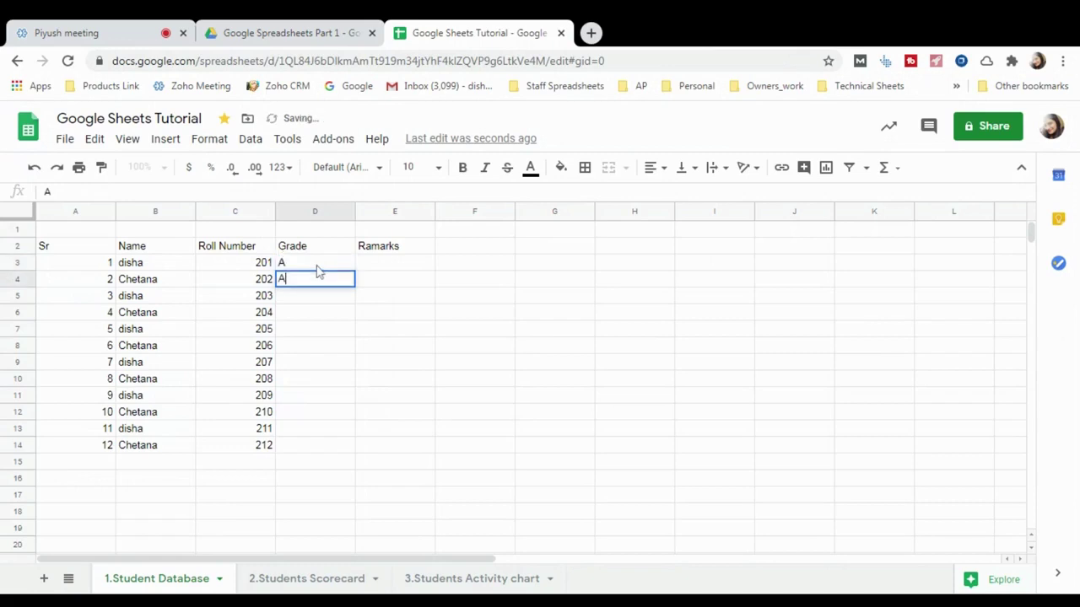
key("Return")
type("B")
key("Return")
type("B")
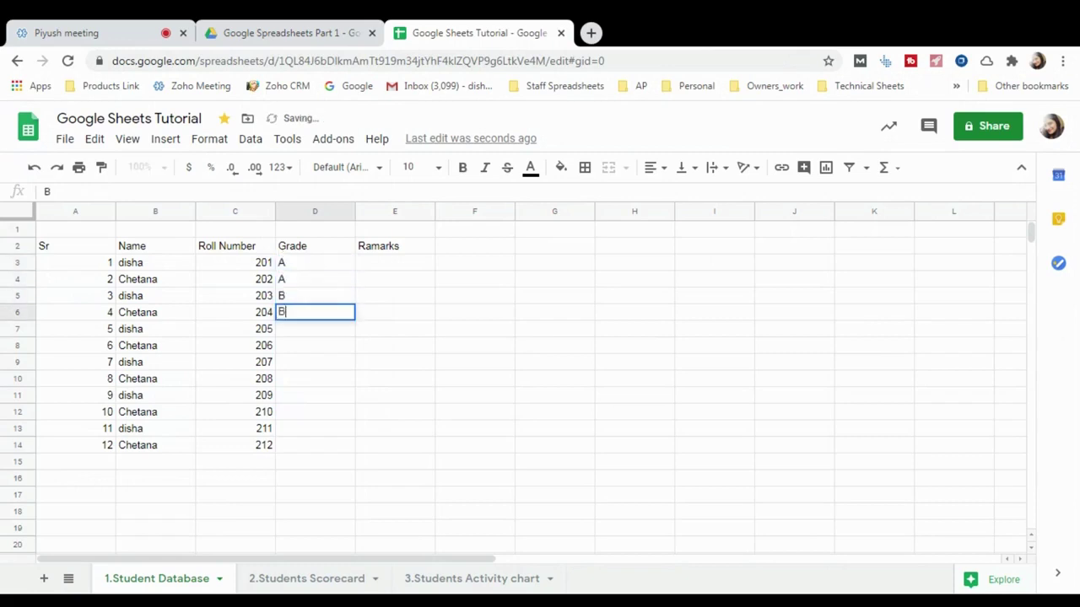
key("Return")
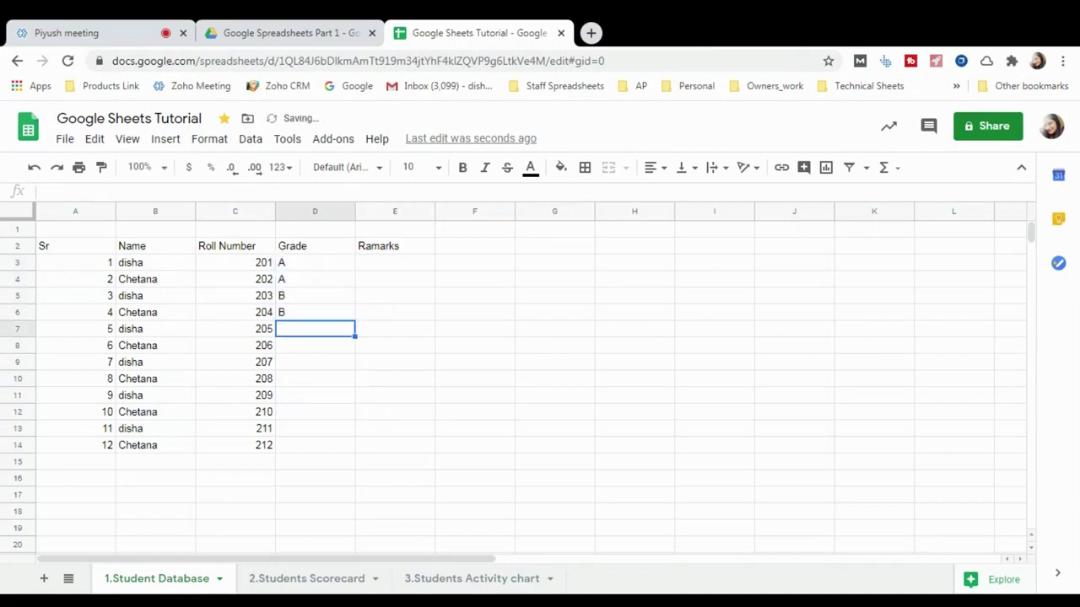
type("D")
key("Return")
type("A")
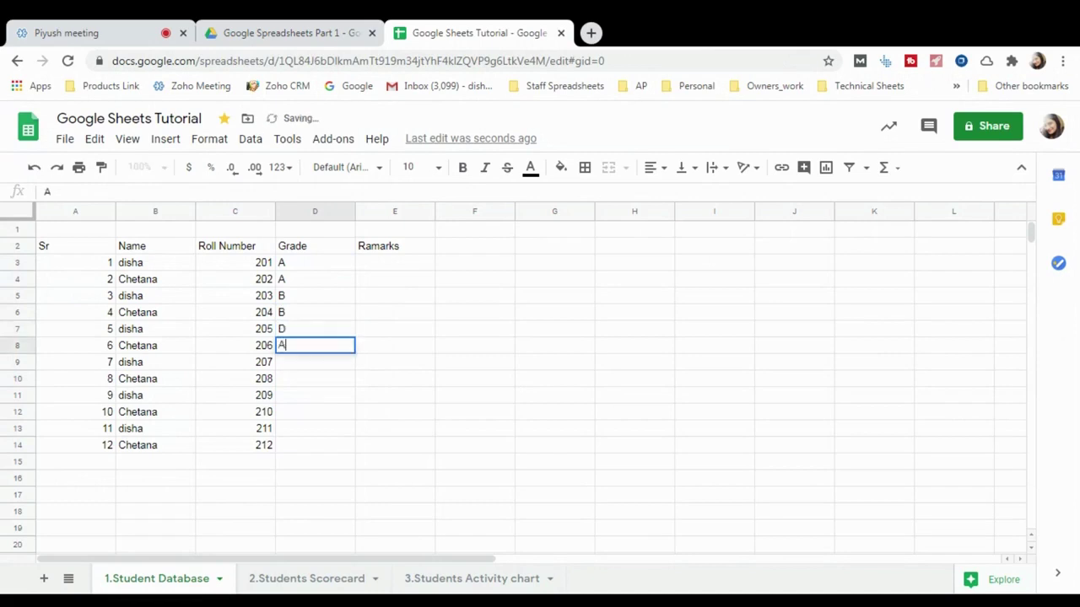
left_click_drag(314, 263, 309, 447)
key("ctrl+c")
key("ctrl+v")
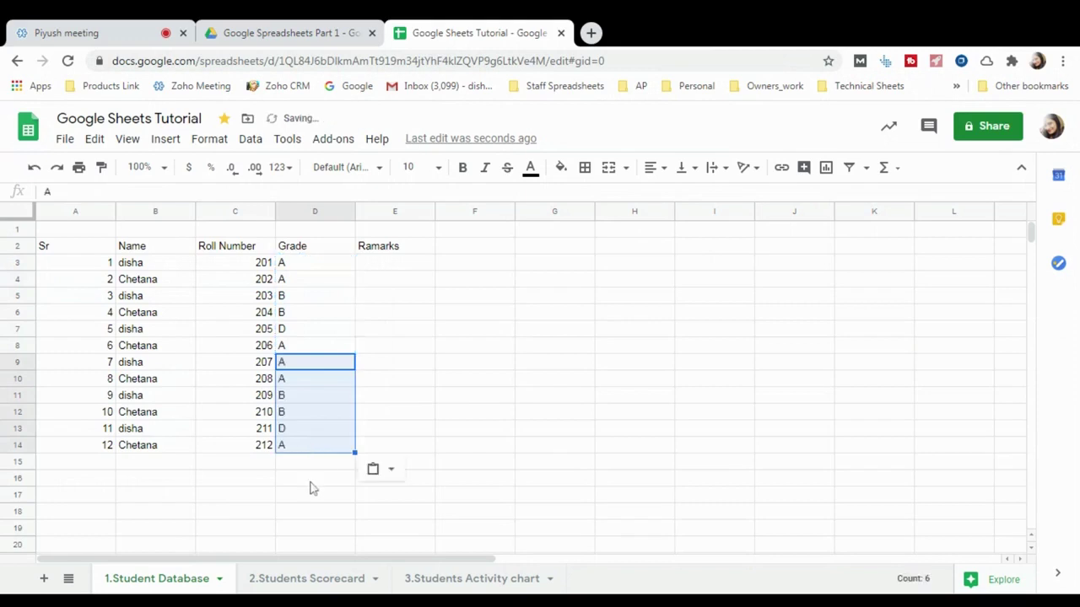
left_click(221, 464)
- Correct the E2 header from Ramarks to Remarks
left_click(371, 300)
left_click(379, 263)
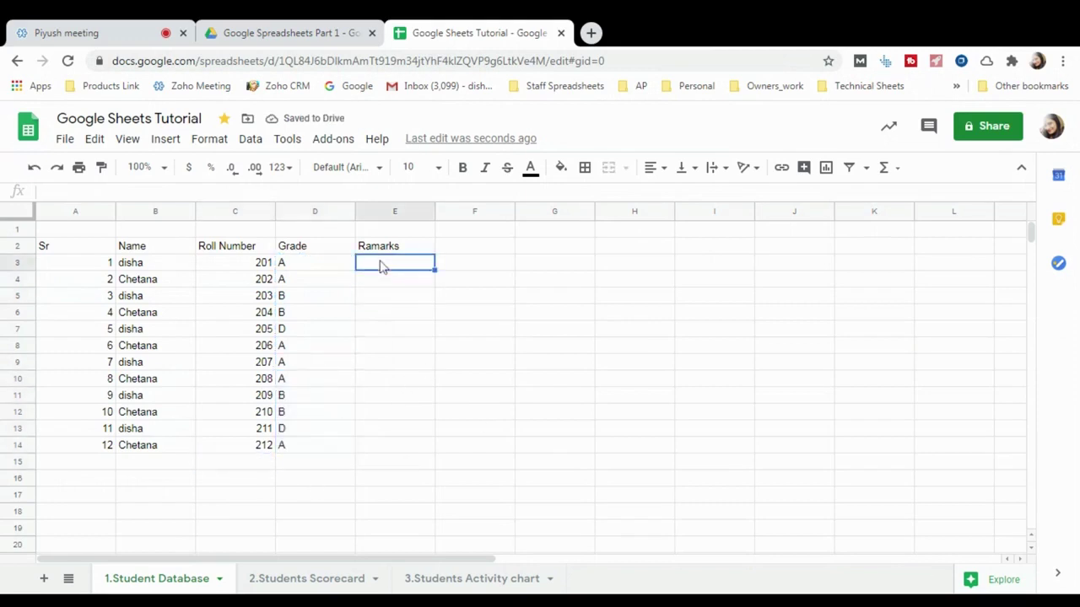
left_click(377, 253)
double_click(372, 247)
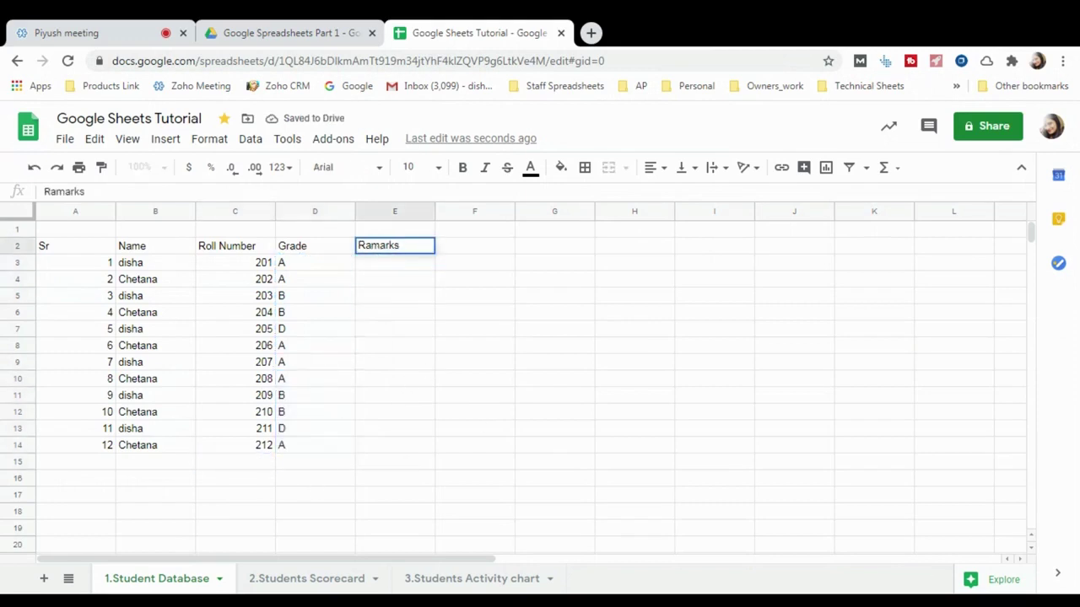
key("BackSpace")
type("e")
left_click(385, 272)
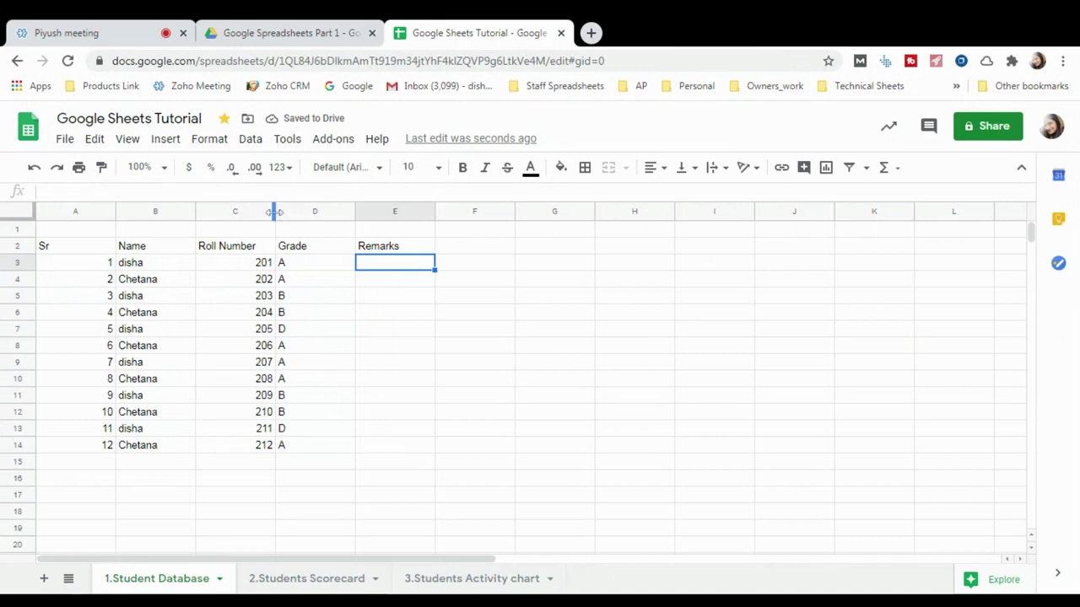
- Narrow the Roll Number column to fit its content
left_click_drag(274, 212, 263, 211)
left_click(223, 314)
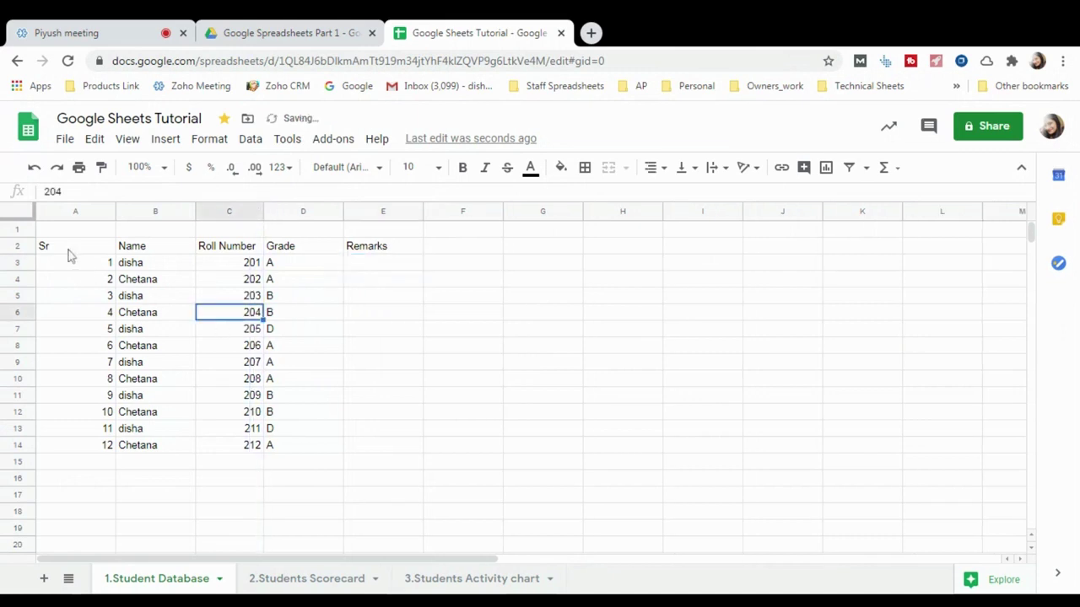
left_click_drag(156, 267, 156, 466)
left_click(108, 351)
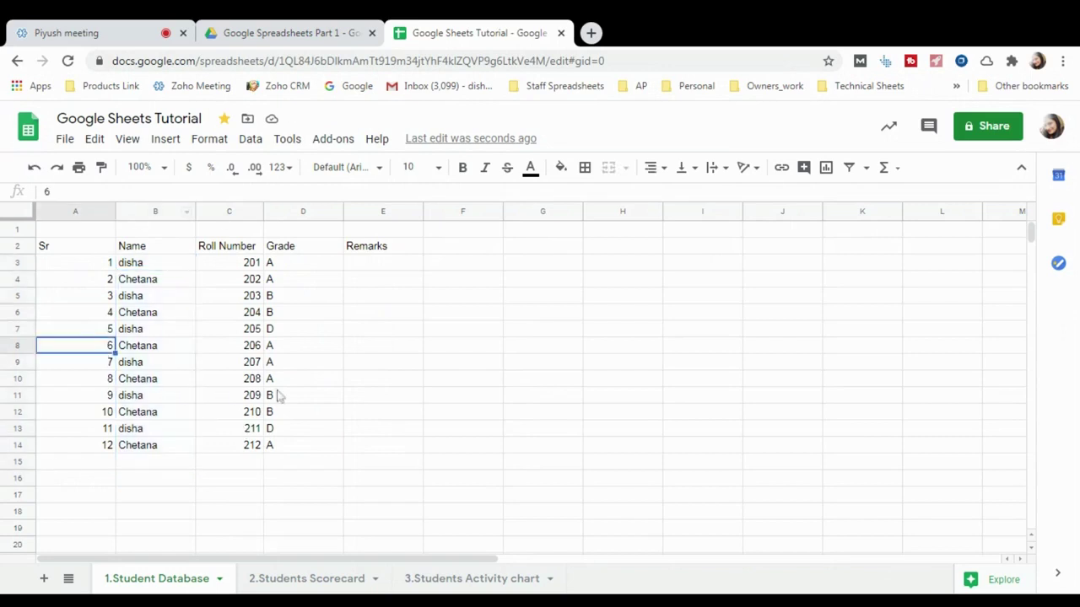
left_click_drag(51, 249, 404, 453)
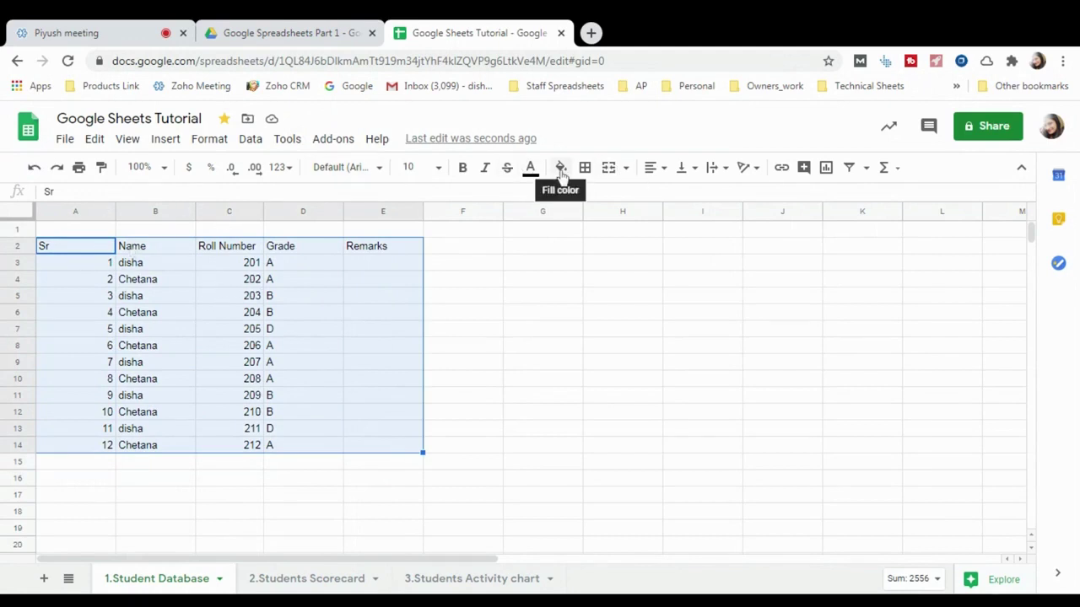
left_click(122, 285)
- Center-align and bold all content in columns A through E
left_click_drag(72, 214, 409, 235)
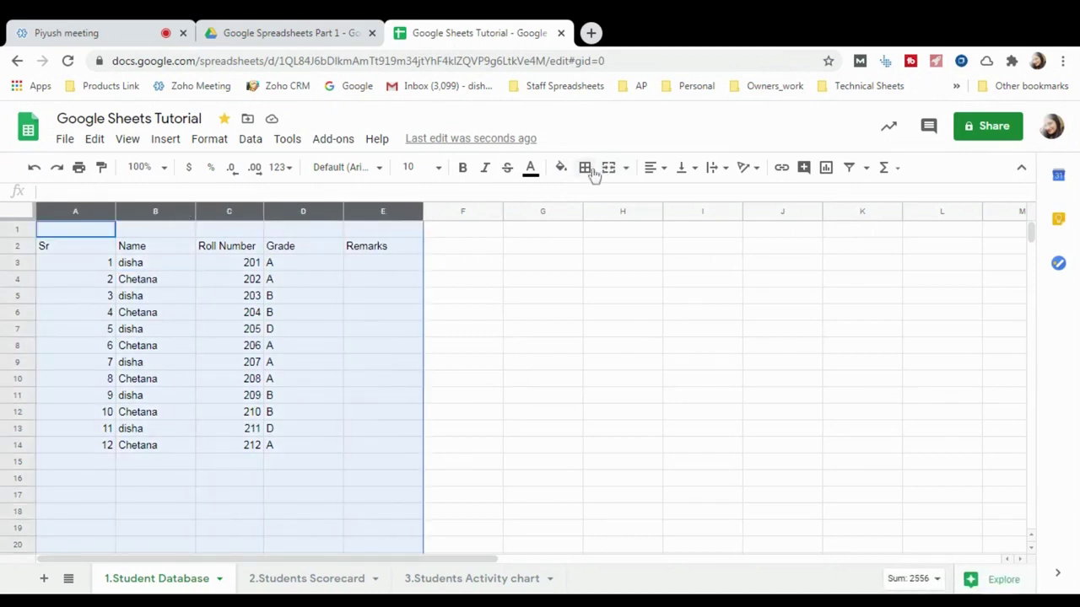
left_click(656, 171)
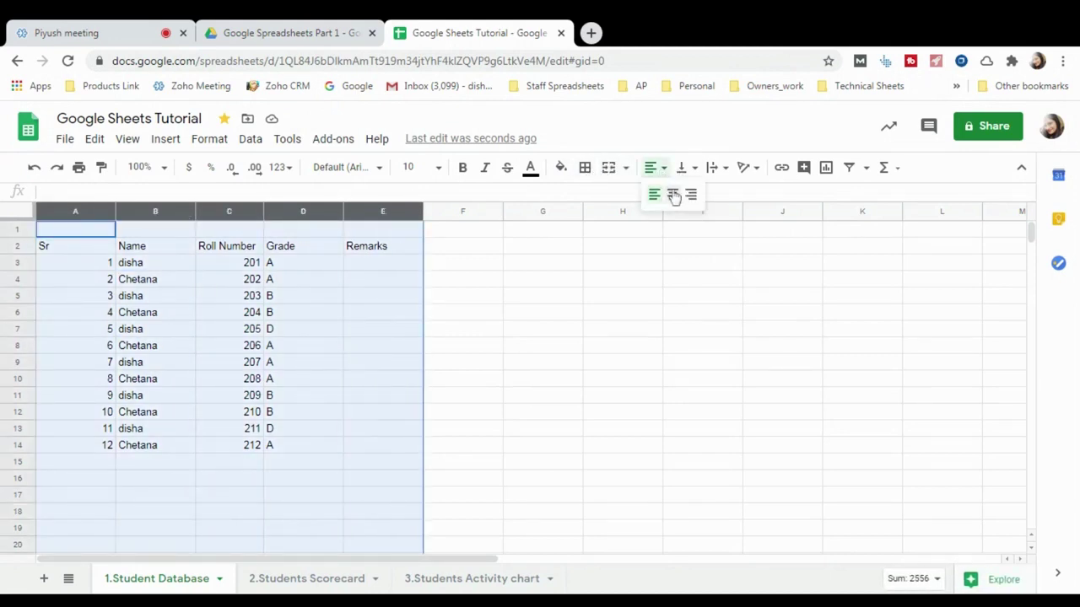
left_click(674, 196)
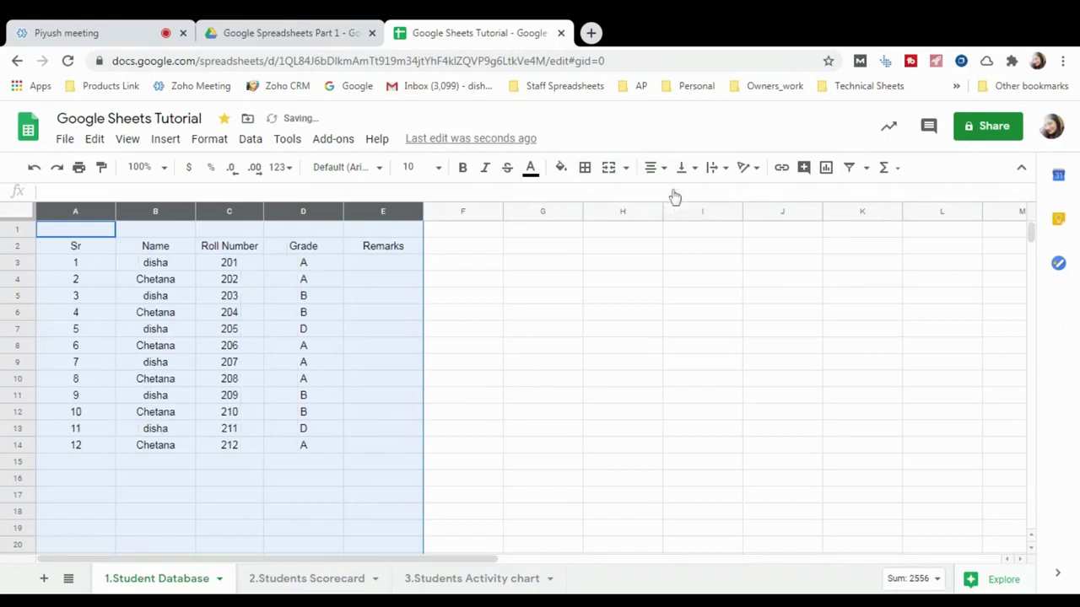
left_click(463, 169)
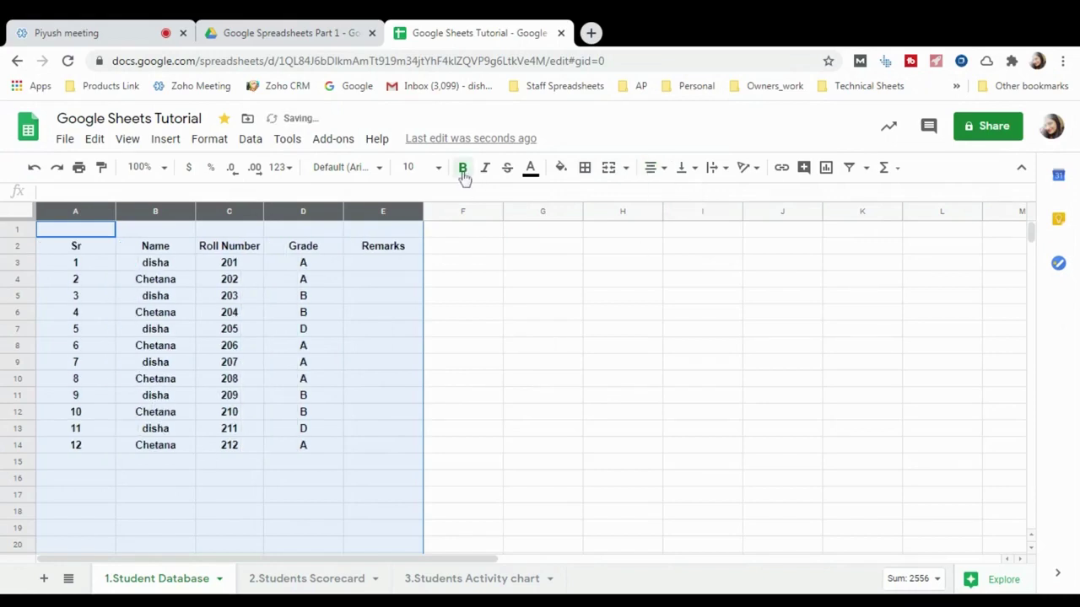
- Make the student table text italic
left_click(491, 171)
left_click(221, 397)
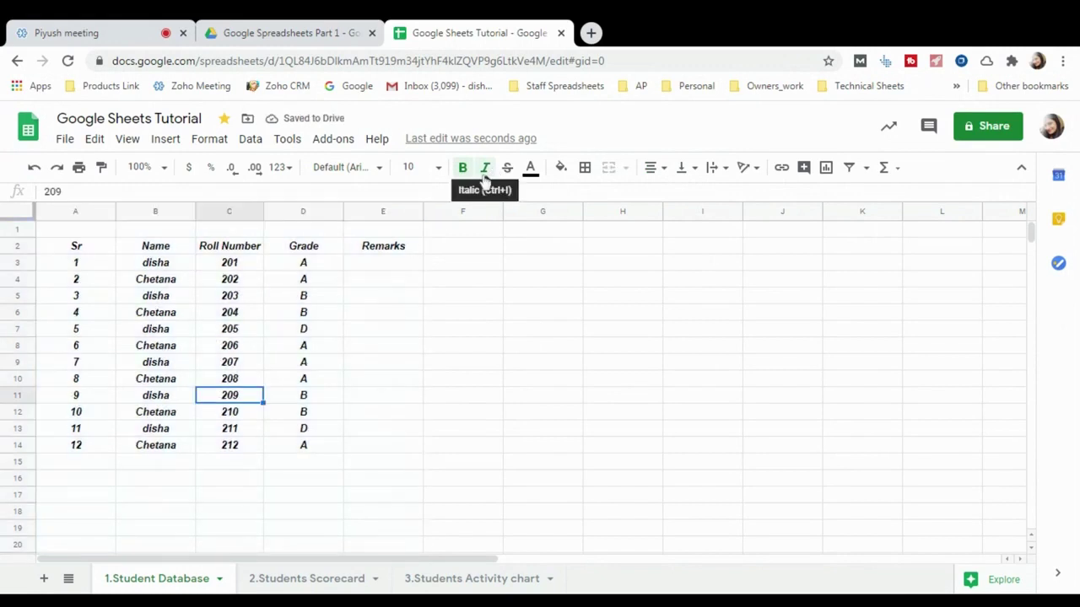
left_click(187, 423)
- Give header row 2 (Sr, Name, Roll Number, Grade, Remarks) an orange fill
left_click(10, 245)
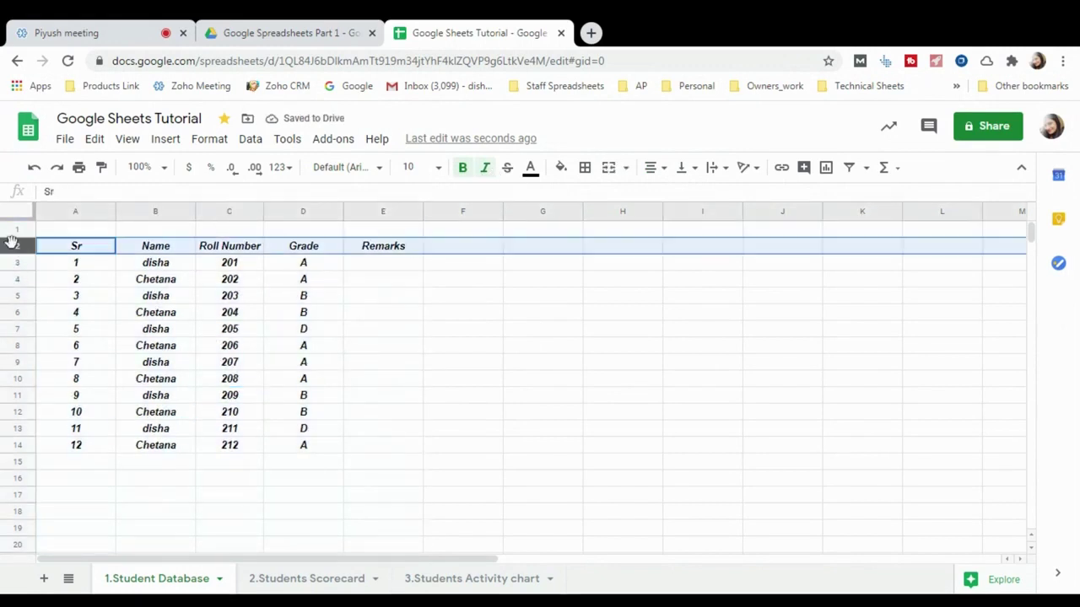
left_click(560, 167)
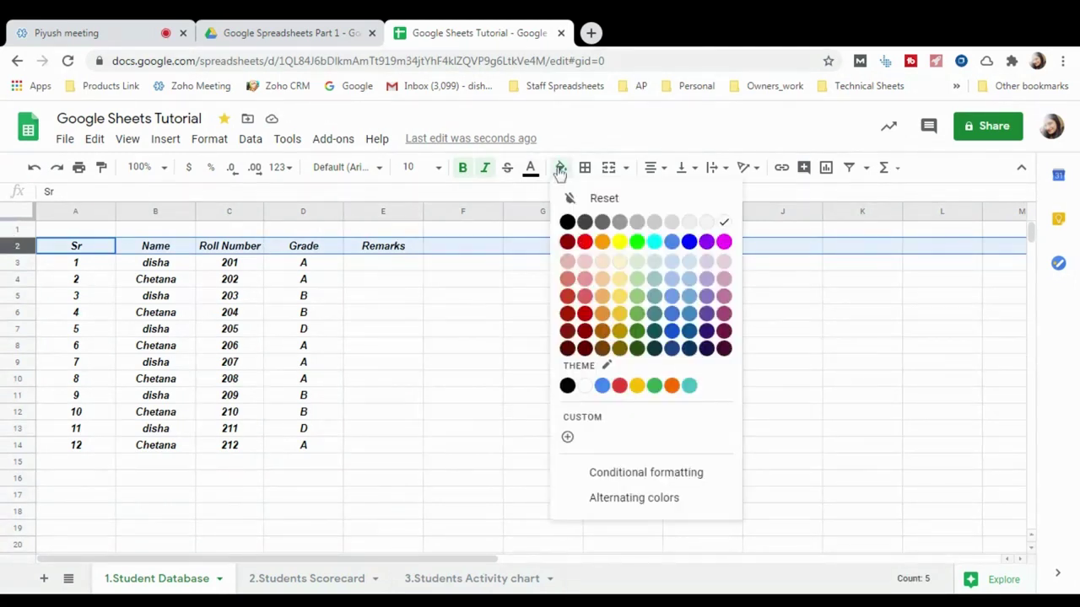
left_click(602, 242)
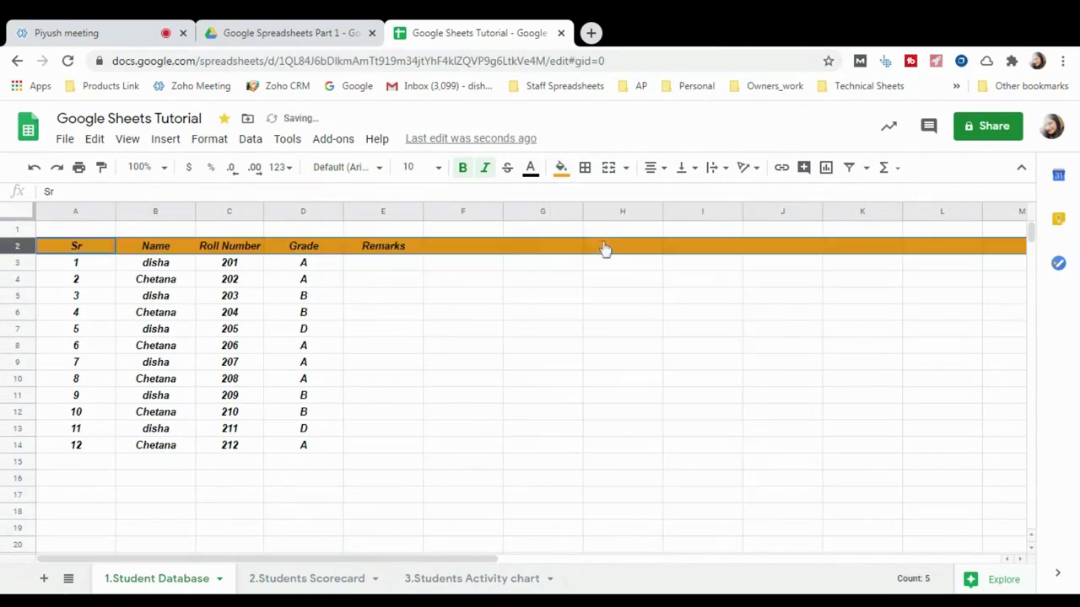
left_click(158, 362)
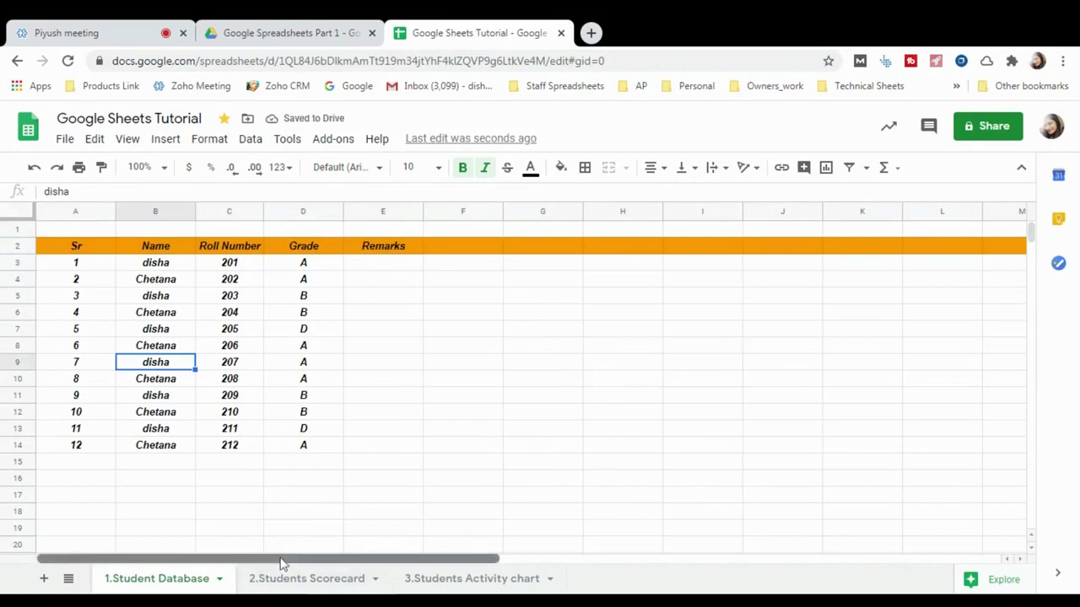
left_click_drag(283, 563, 60, 540)
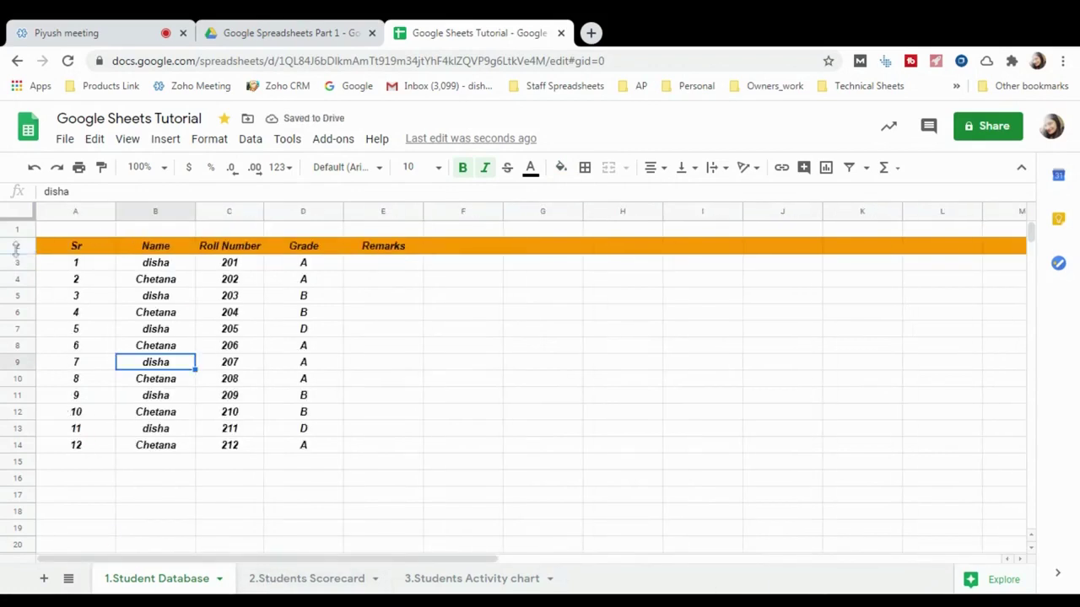
left_click(15, 246)
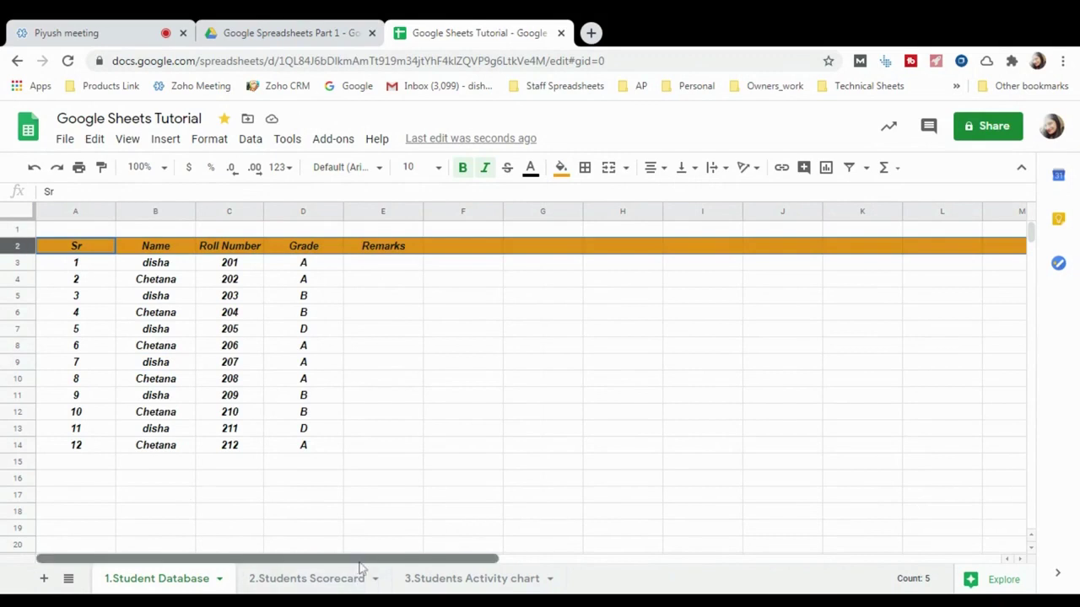
left_click_drag(360, 560, 3, 552)
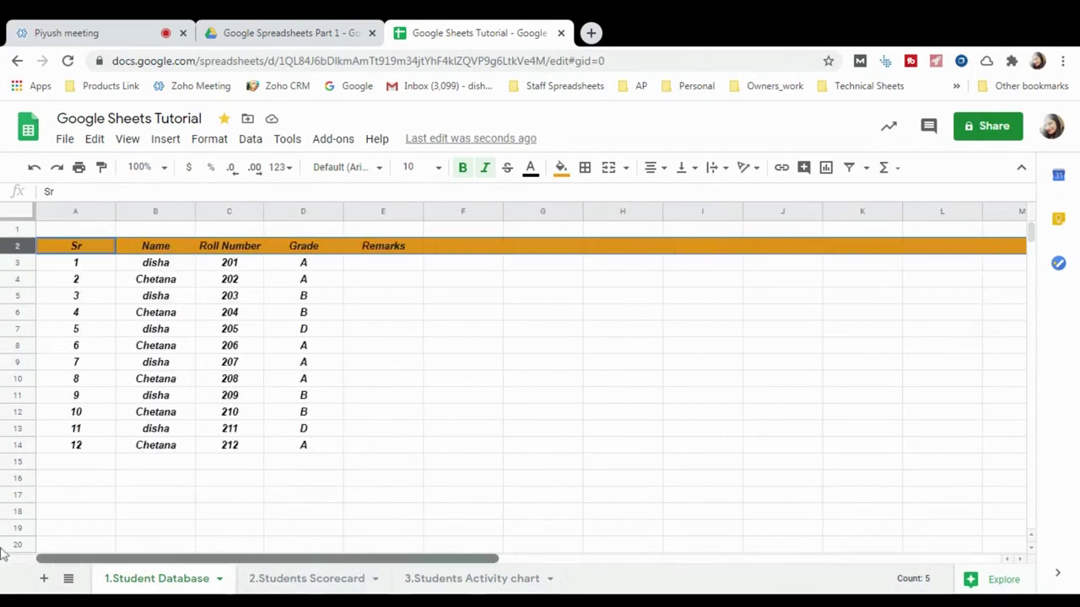
left_click(142, 285)
left_click(393, 265)
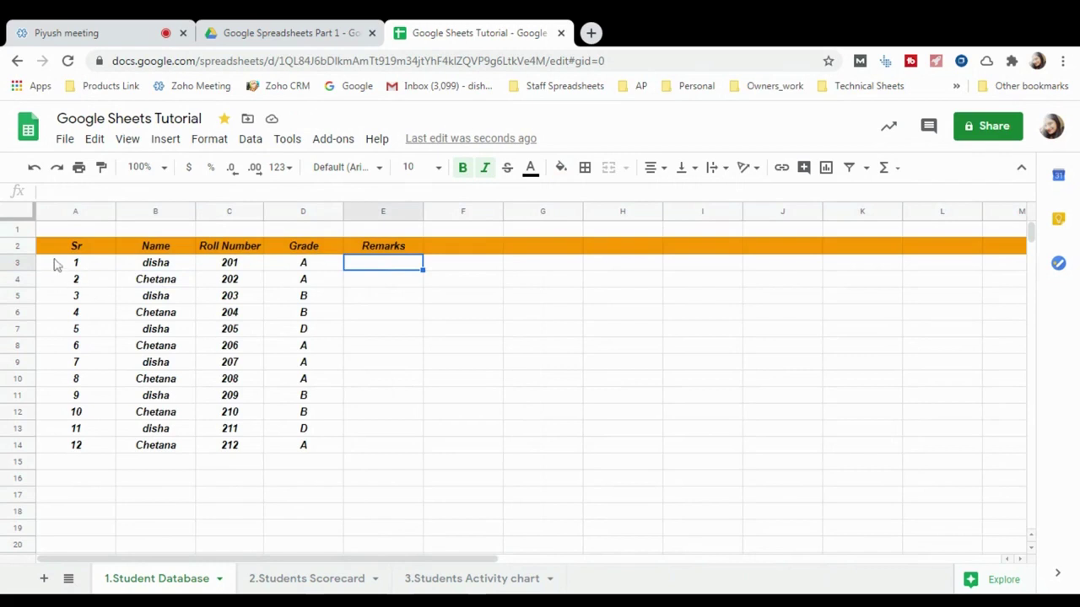
left_click(48, 231)
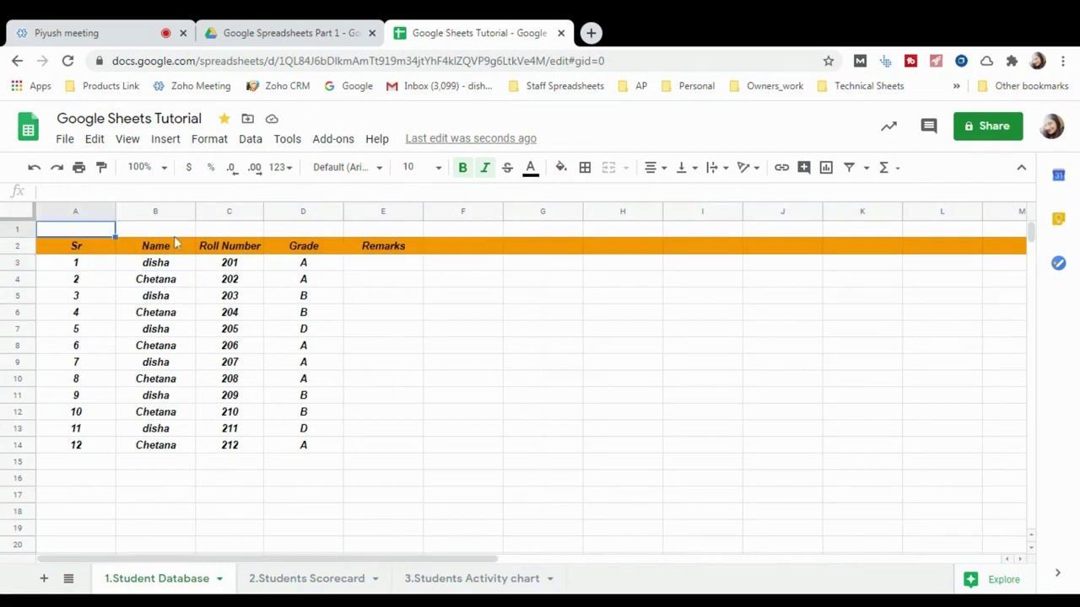
left_click(17, 230)
- Delete the empty row 1 above the table
right_click(18, 233)
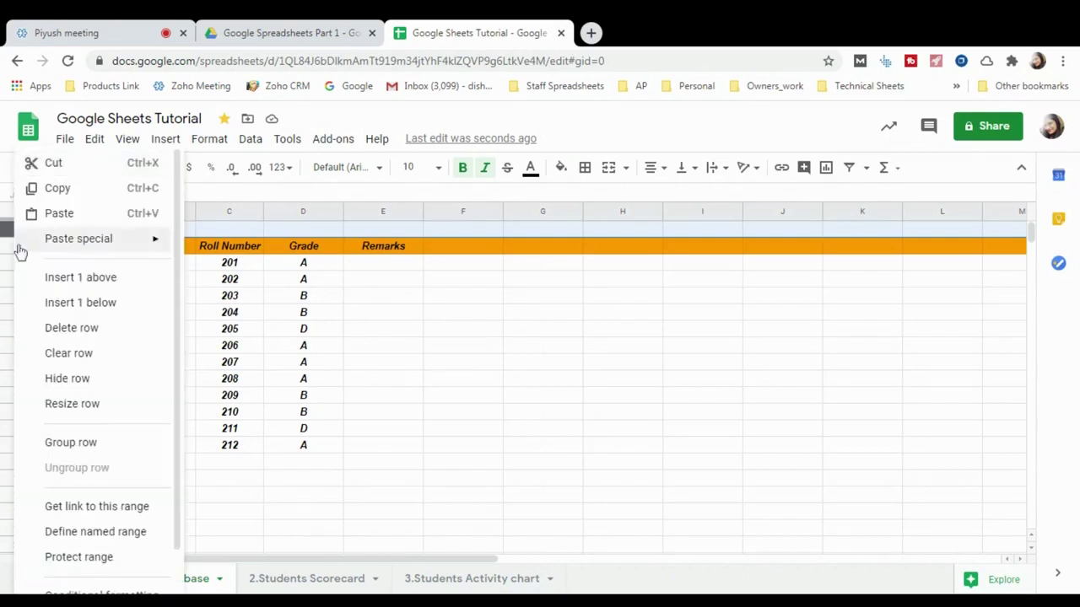
left_click(67, 338)
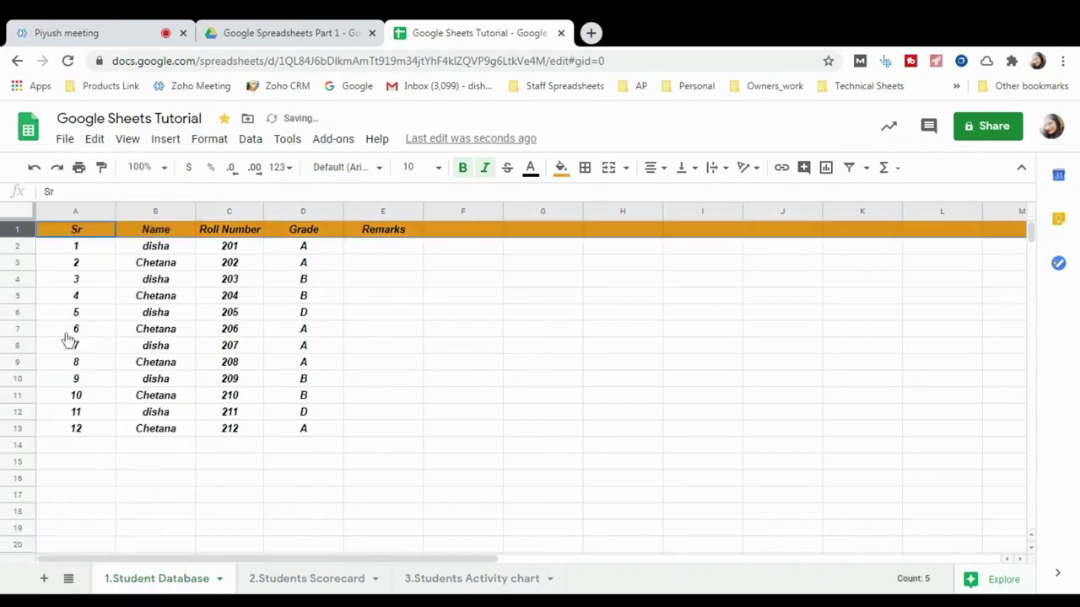
left_click(126, 297)
left_click_drag(76, 428, 160, 487)
left_click(226, 479)
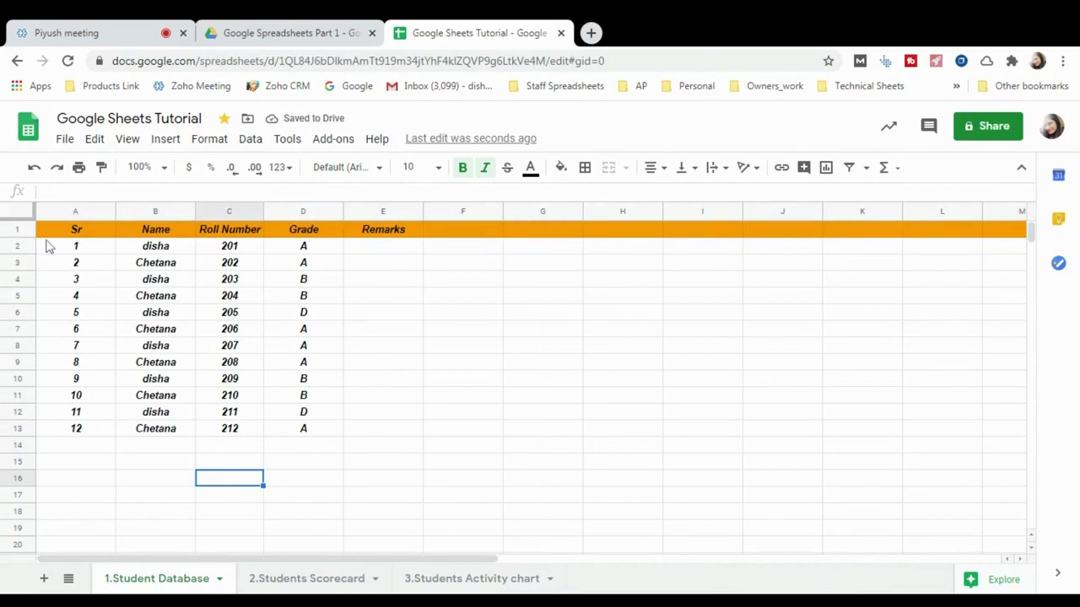
- Apply all borders to every cell of the student table
left_click_drag(46, 246, 393, 436)
left_click(585, 168)
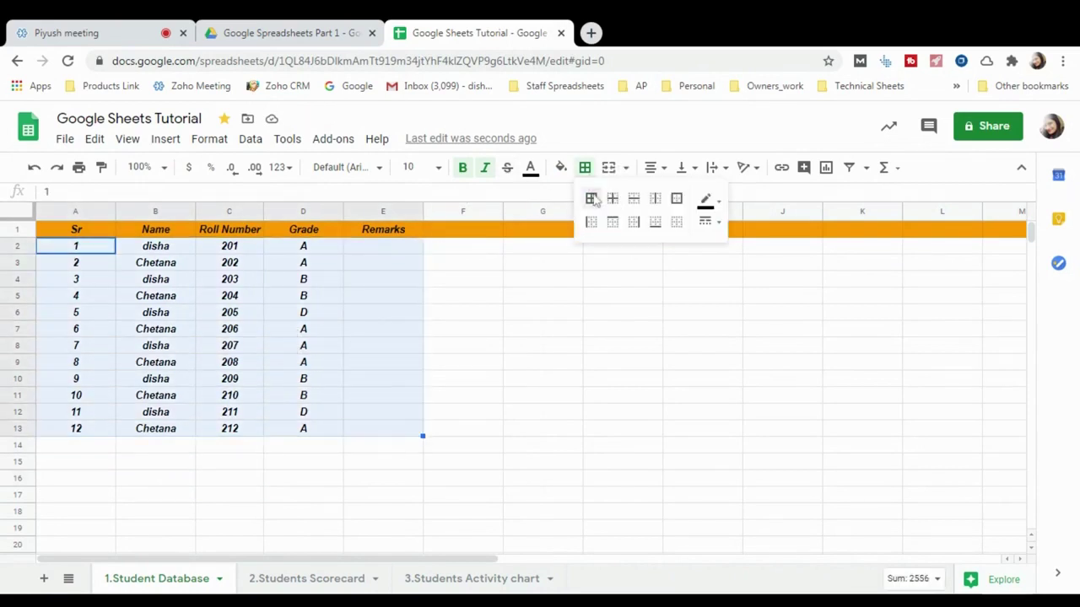
left_click(591, 200)
left_click(251, 379)
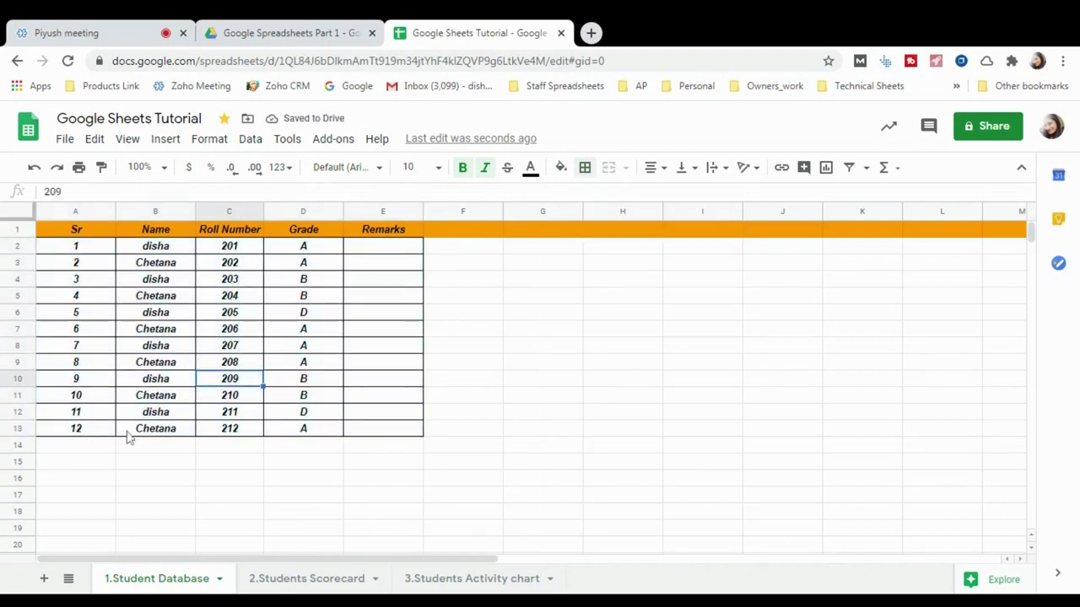
- Insert a blank row above the orange header row and fill it white
left_click(46, 236)
right_click(46, 235)
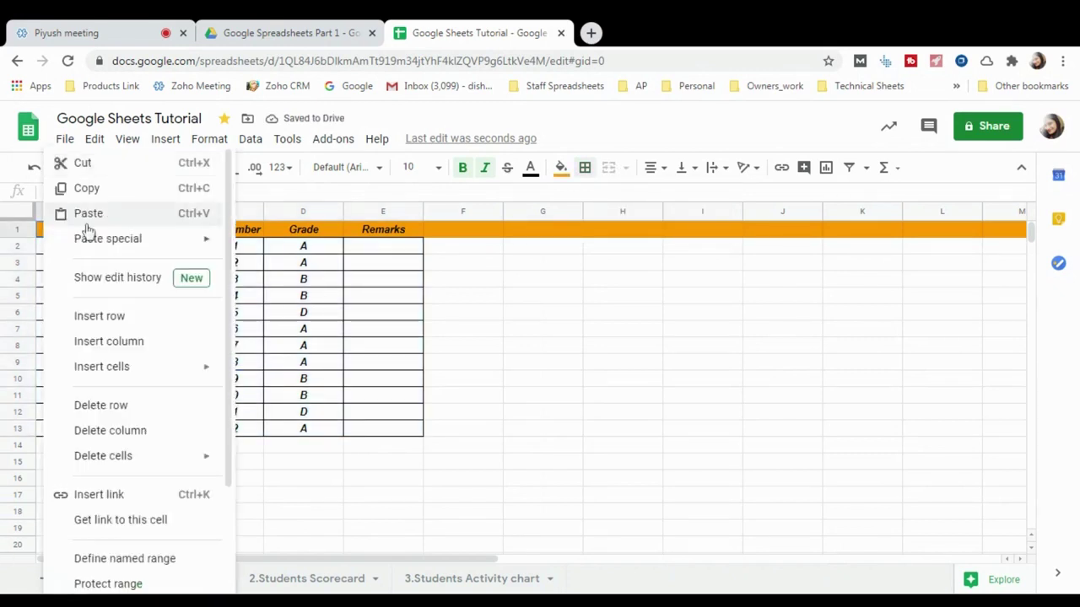
left_click(98, 317)
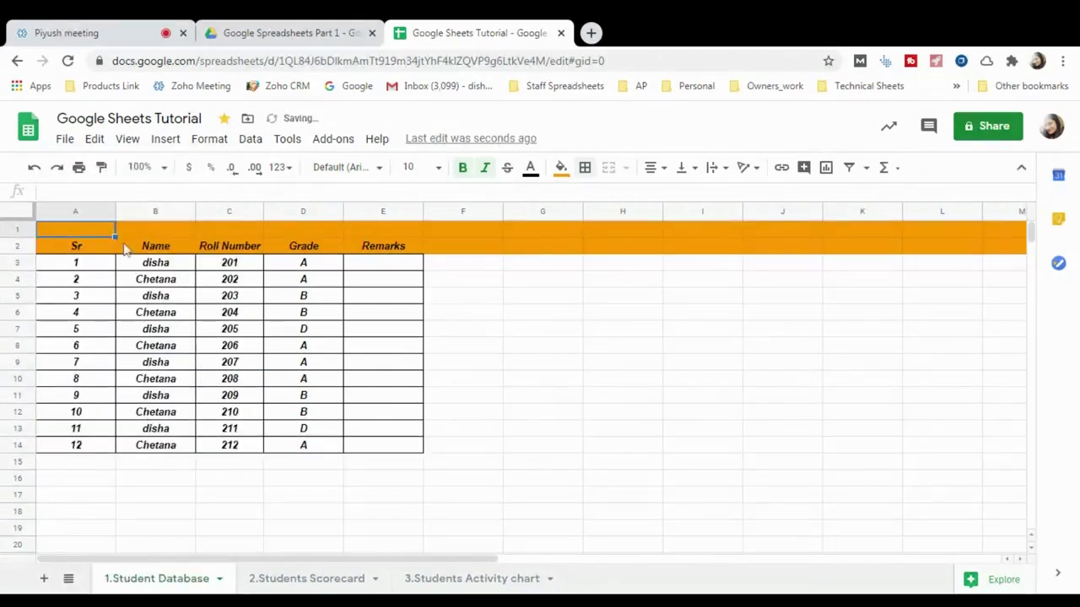
left_click(20, 228)
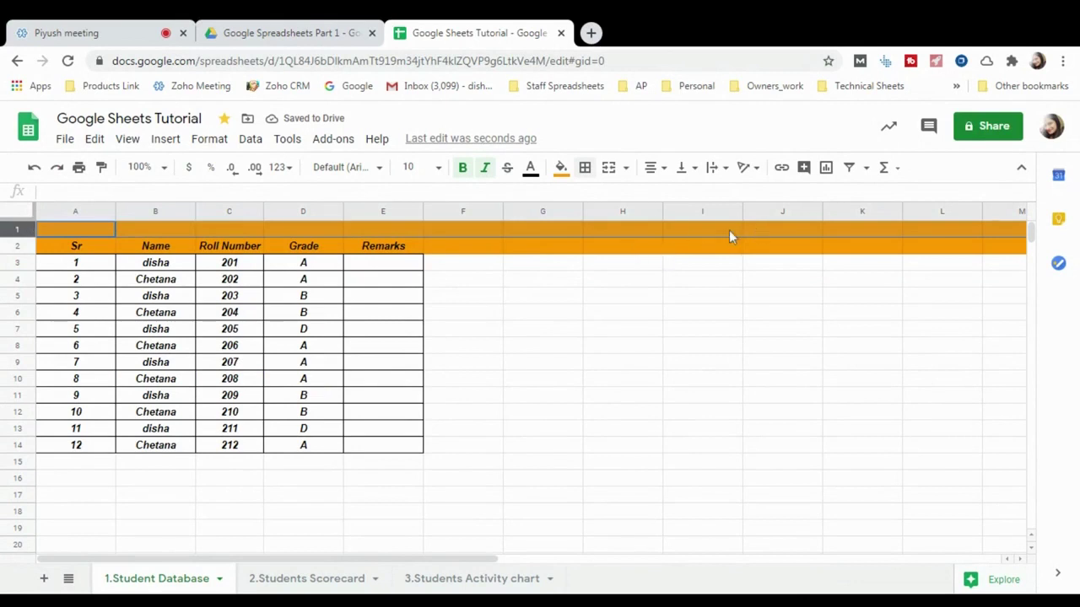
left_click(561, 167)
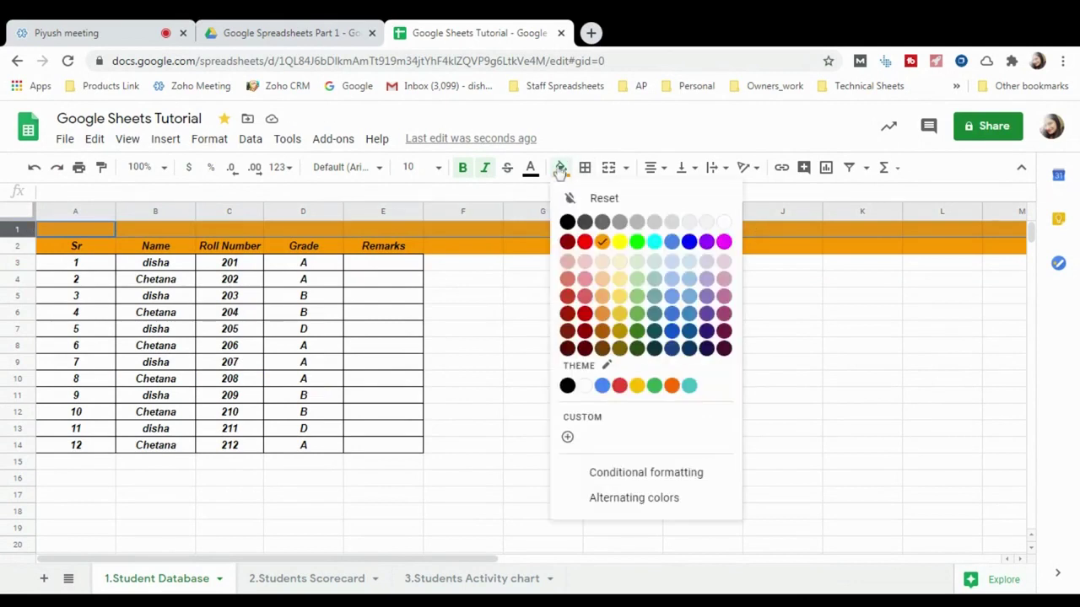
left_click(723, 224)
left_click(523, 316)
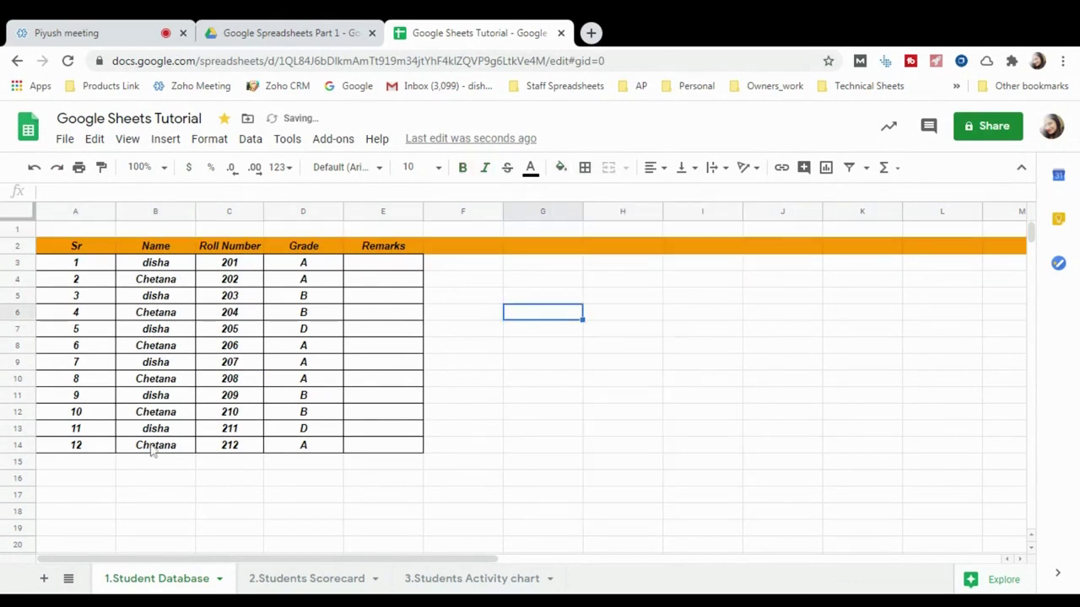
scroll(152, 451, "down", 1)
scroll(174, 257, "up", 1)
left_click(154, 229)
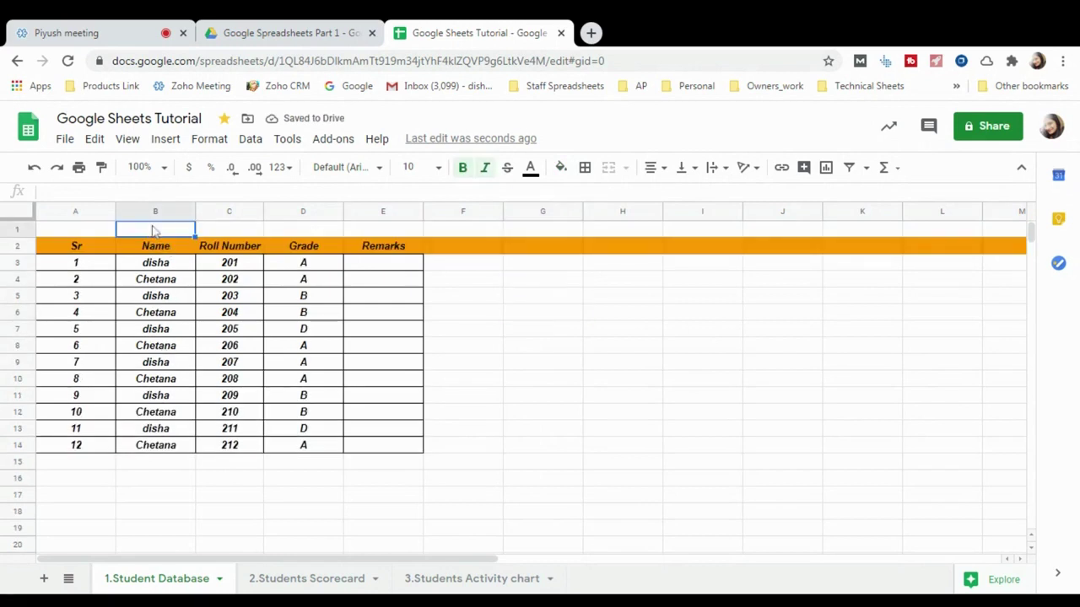
type("Studen")
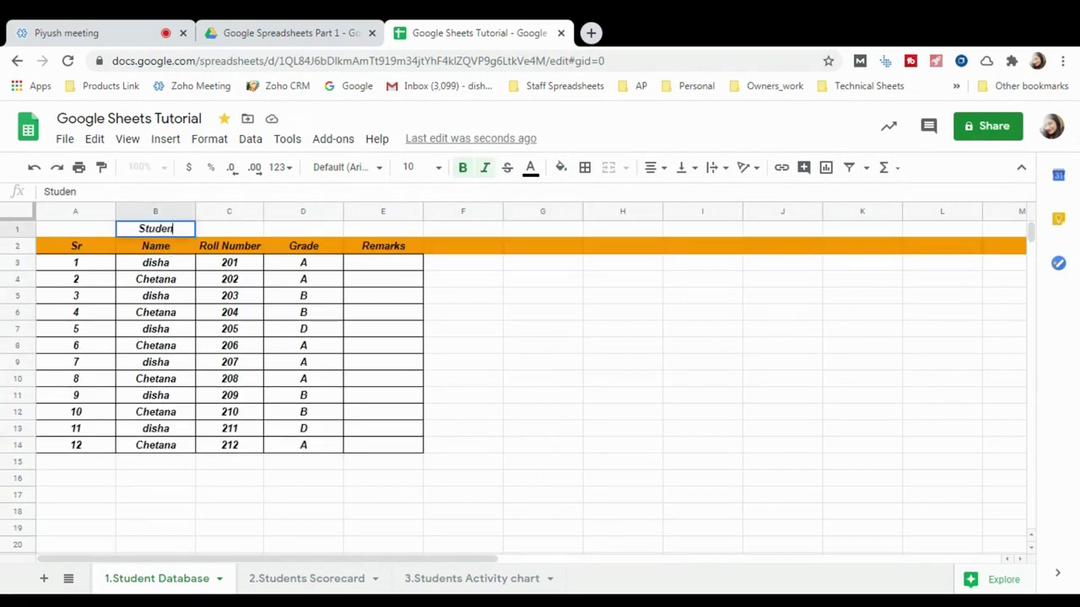
type("ts Database")
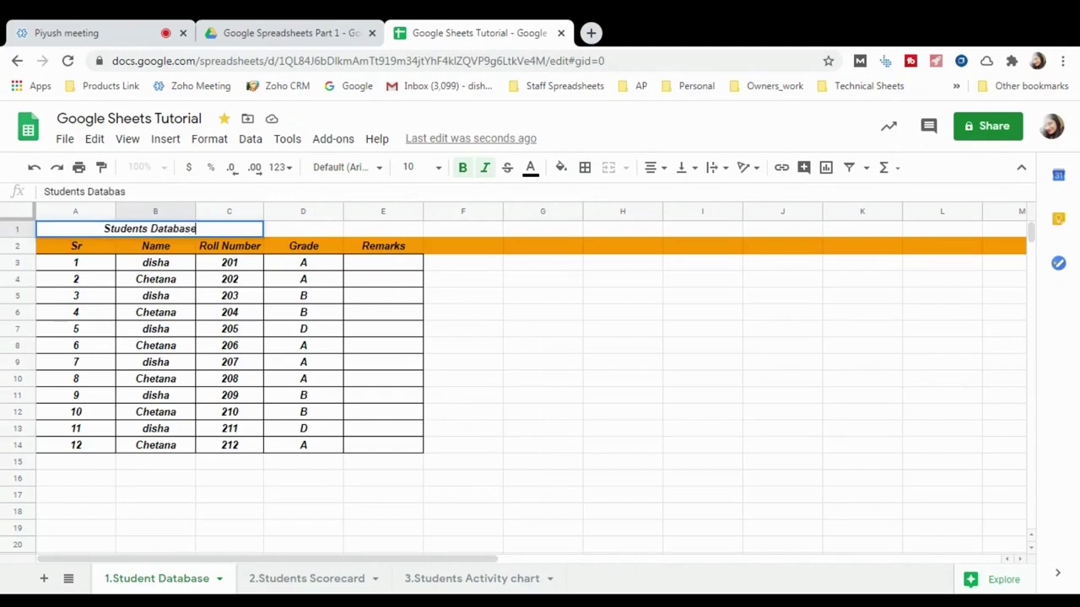
left_click(176, 319)
left_click(121, 232)
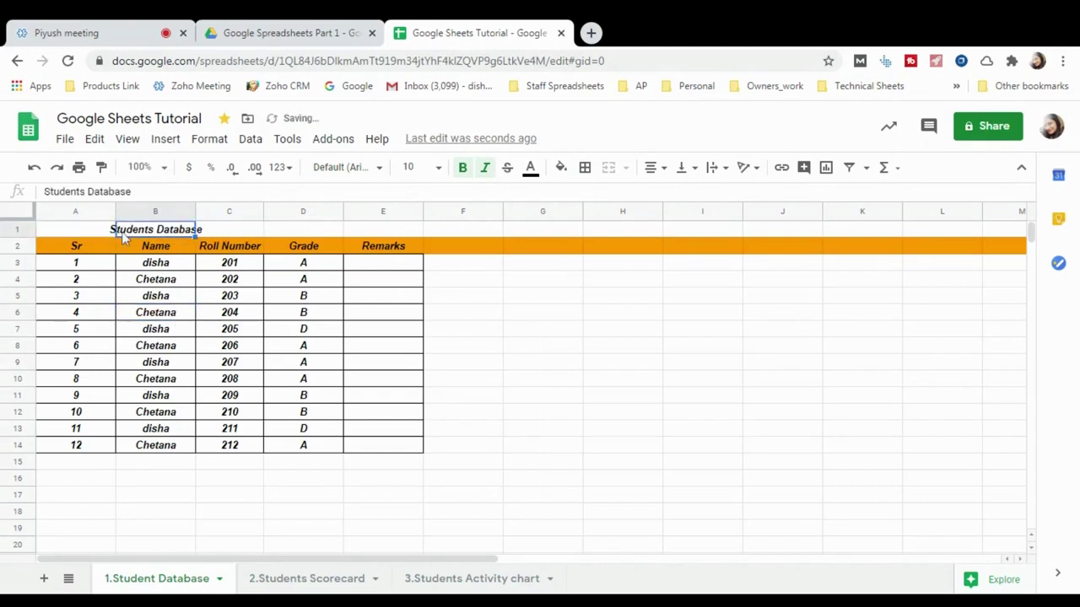
left_click(411, 167)
left_click(417, 381)
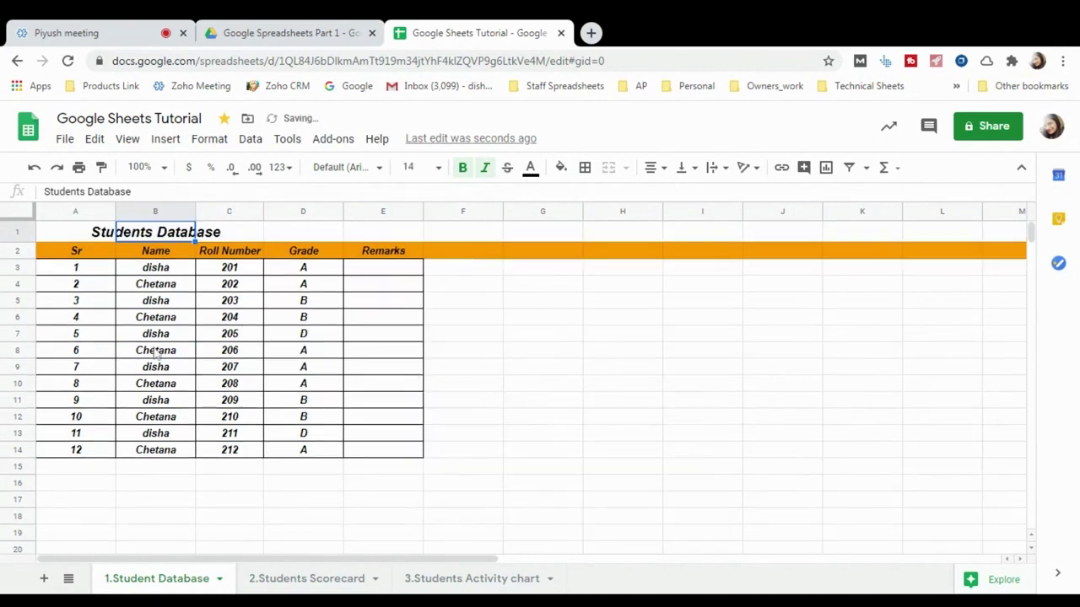
left_click(156, 350)
left_click(105, 232)
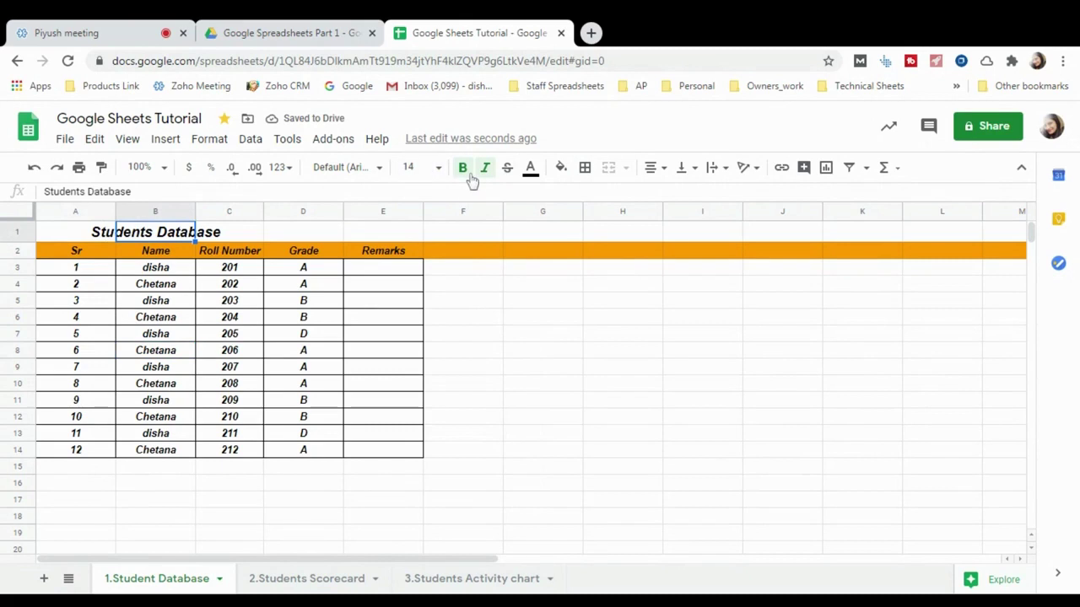
left_click(530, 168)
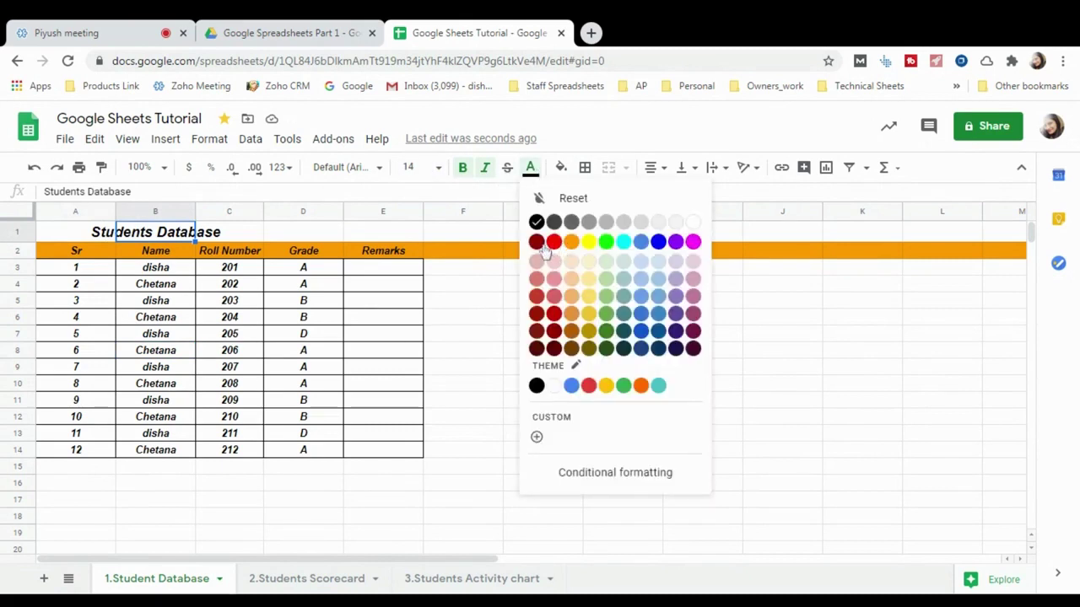
left_click(537, 243)
left_click(140, 302)
scroll(141, 397, "down", 5)
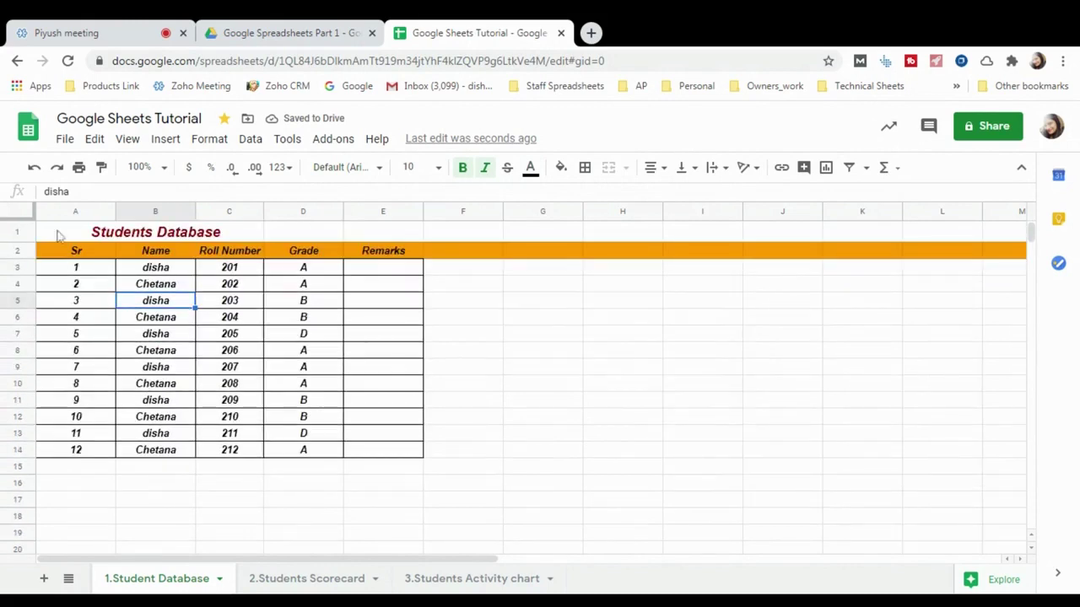
- Freeze rows 1–2 and columns A–B (Sr, Name)
scroll(84, 279, "down", 2)
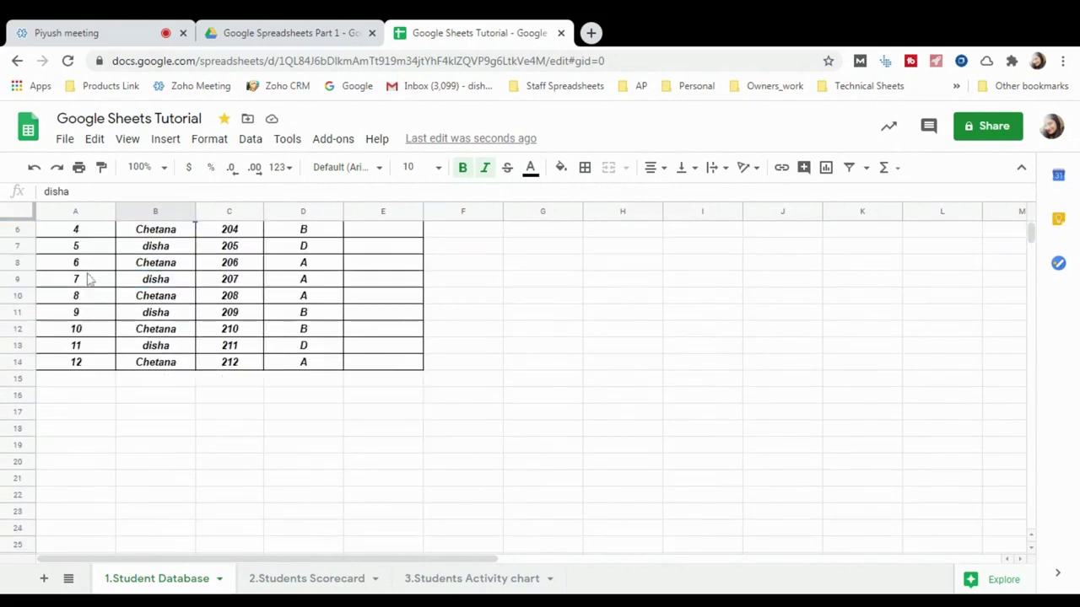
scroll(84, 279, "up", 2)
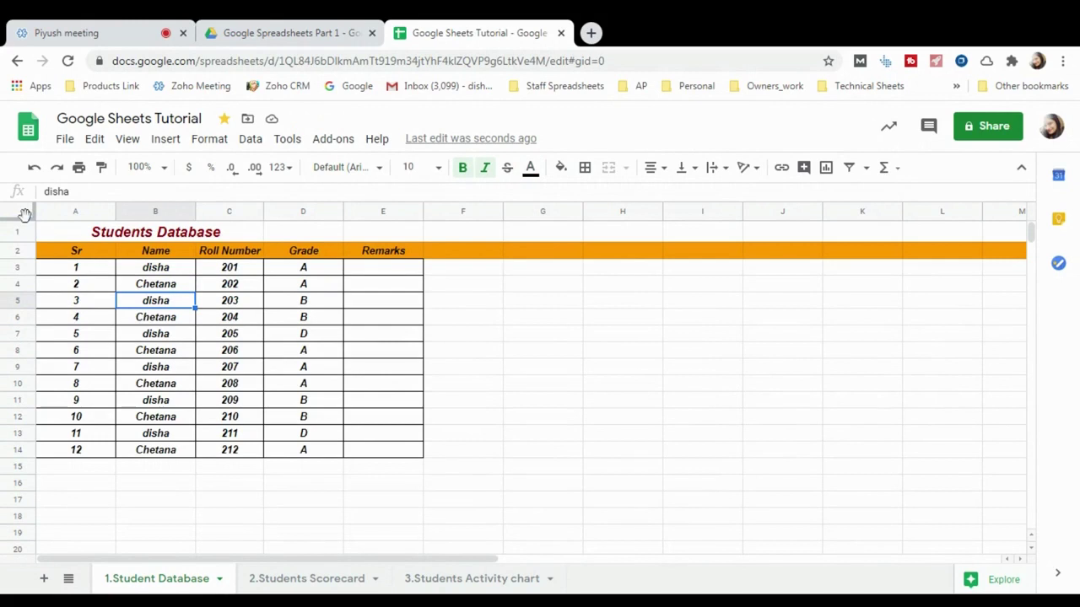
left_click_drag(25, 216, 29, 258)
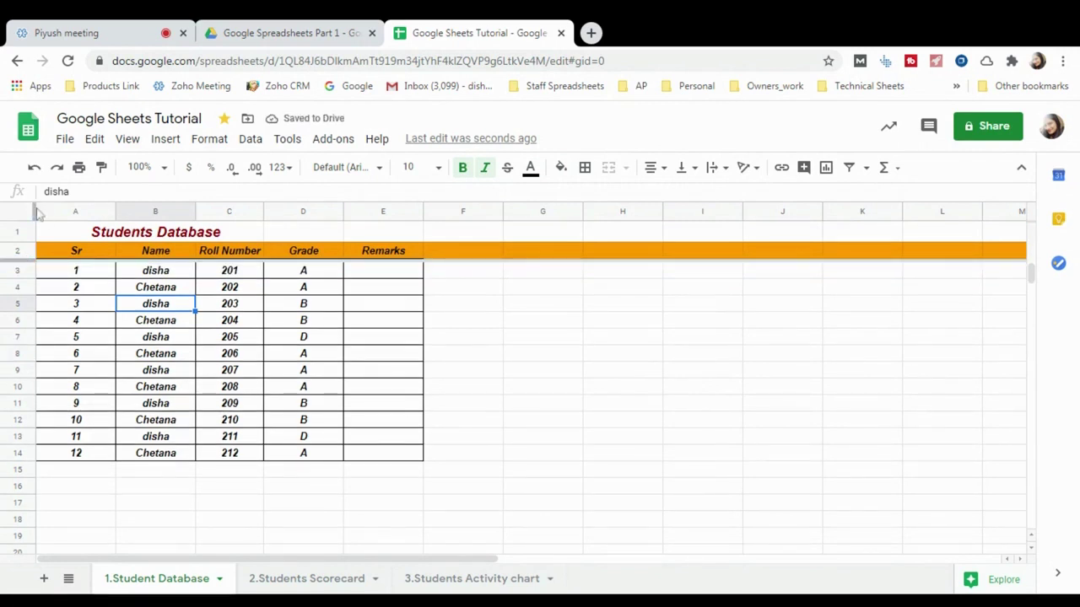
left_click_drag(32, 206, 171, 377)
- Scroll the table down and right to check the frozen rows and columns stay visible
scroll(172, 377, "down", 2)
scroll(171, 377, "down", 2)
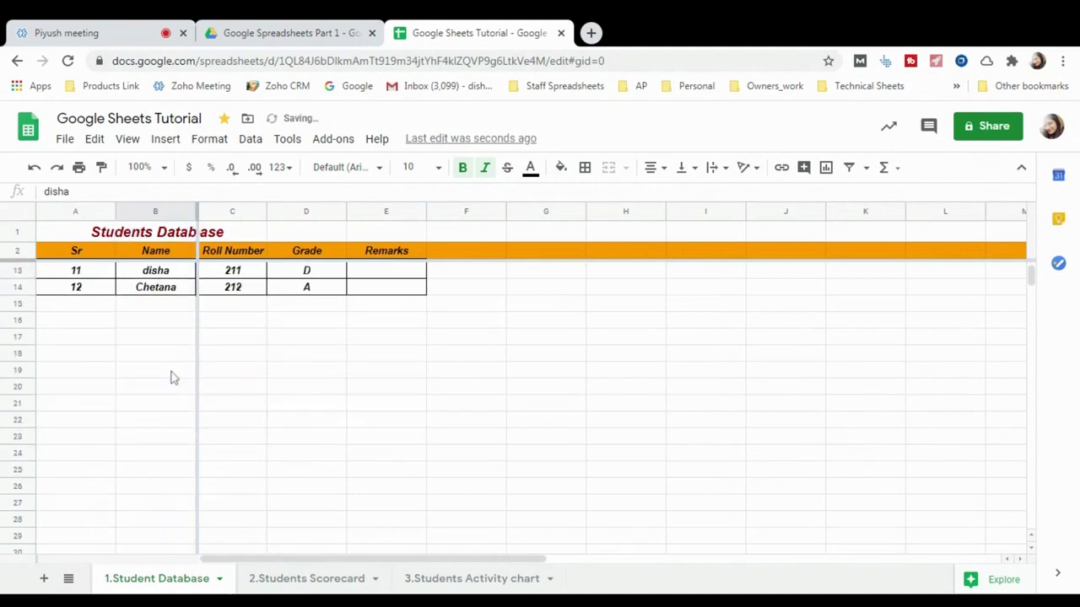
left_click(155, 386)
scroll(194, 295, "up", 4)
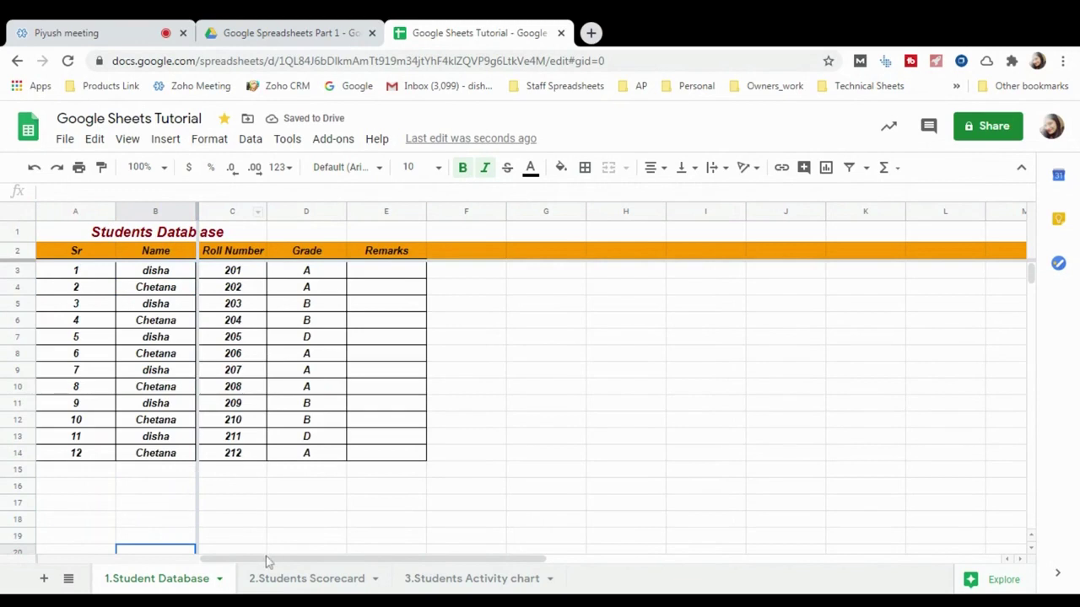
scroll(410, 566, "down", 3)
scroll(506, 570, "right", 4)
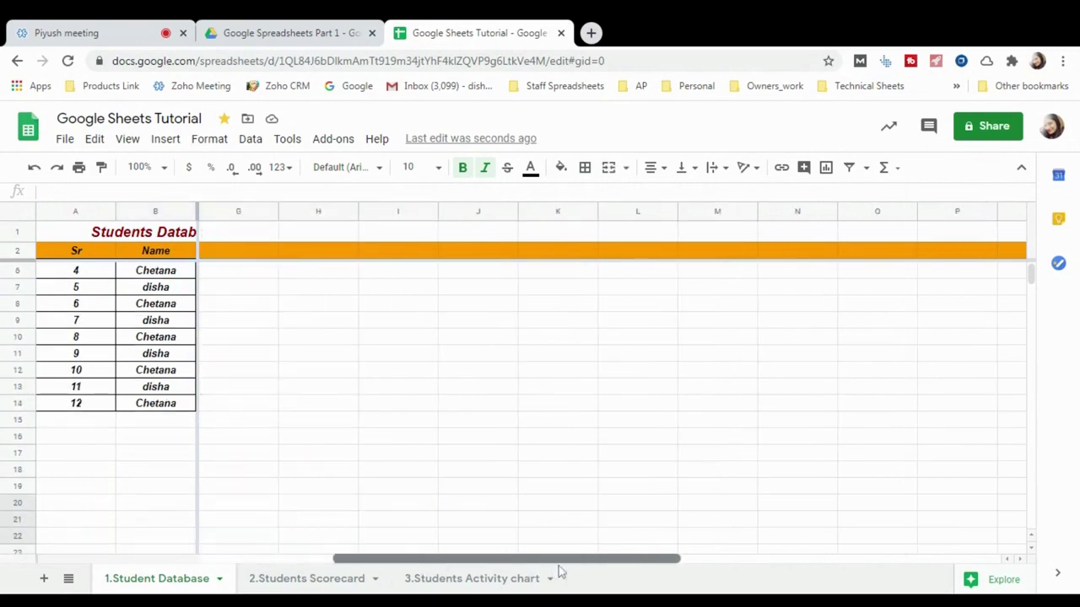
left_click_drag(561, 572, 316, 572)
scroll(108, 348, "up", 2)
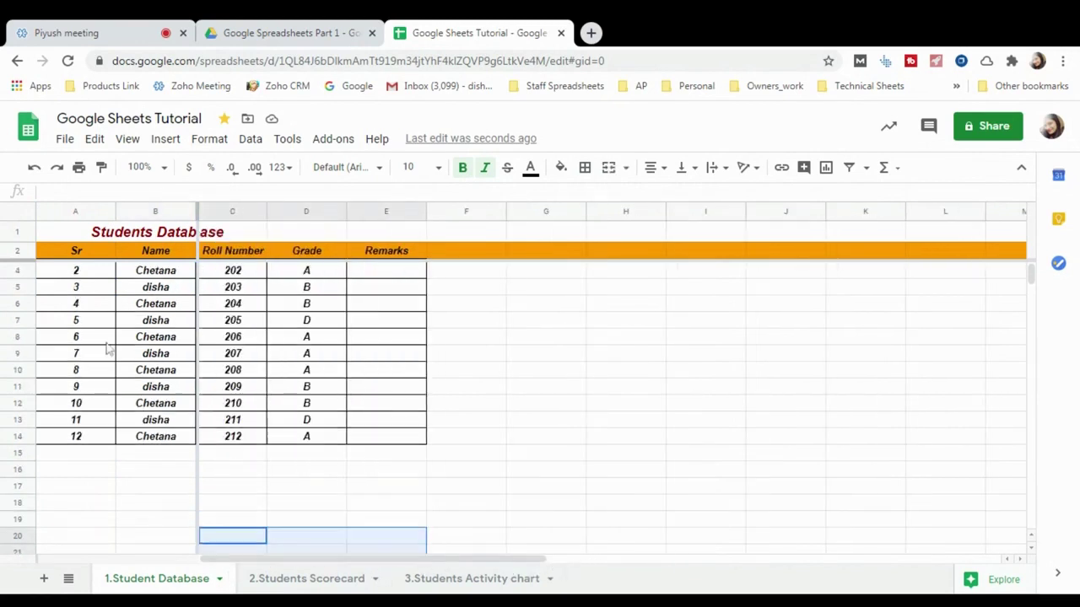
scroll(108, 349, "up", 1)
left_click(66, 140)
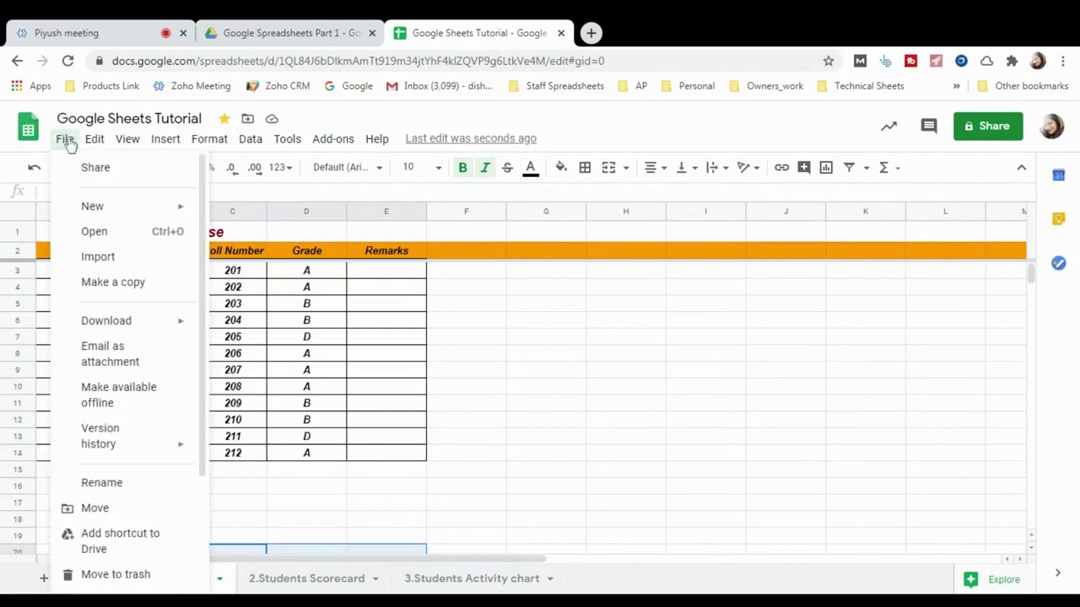
left_click(66, 140)
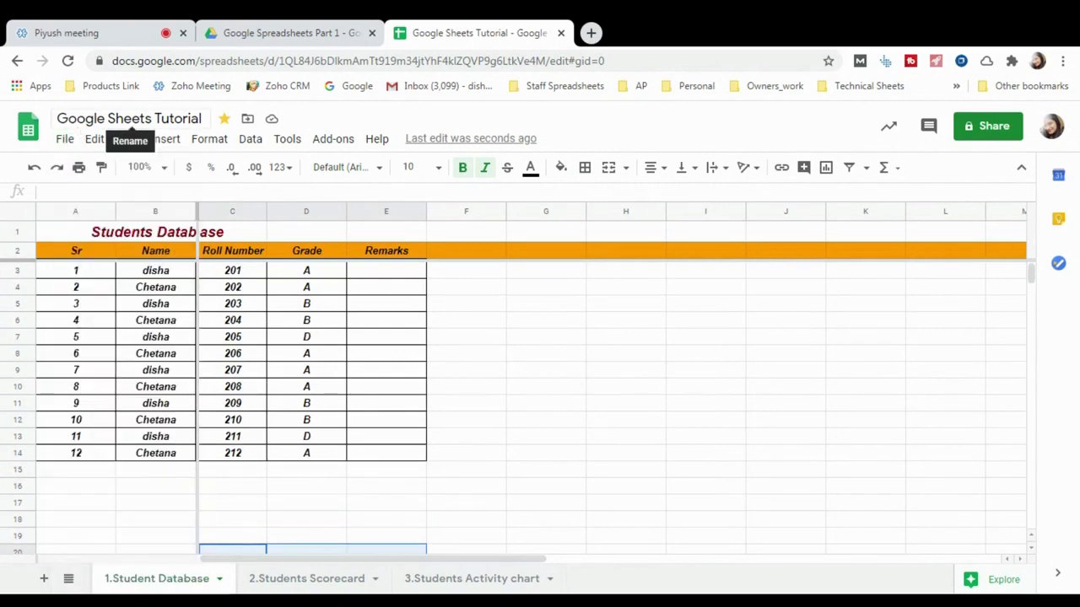
left_click(126, 119)
double_click(81, 119)
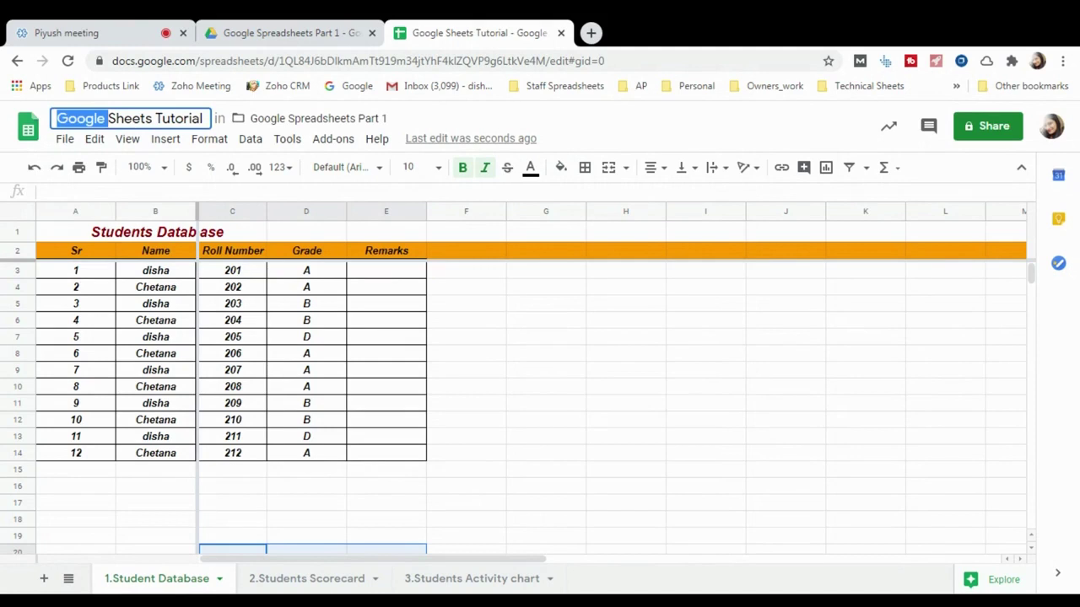
key("ctrl+a")
left_click(65, 140)
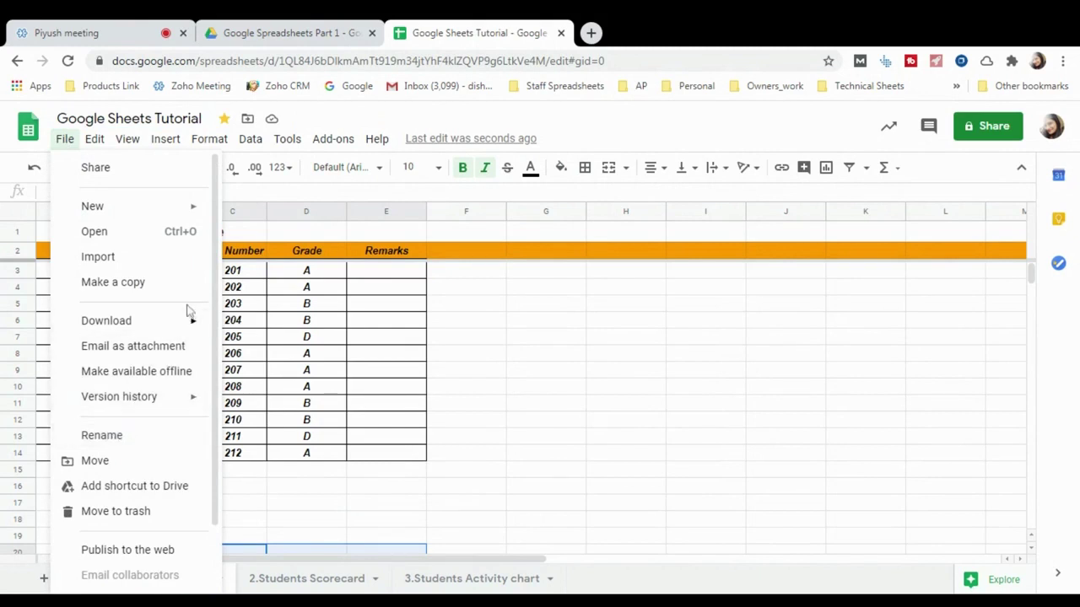
mouse_move(110, 328)
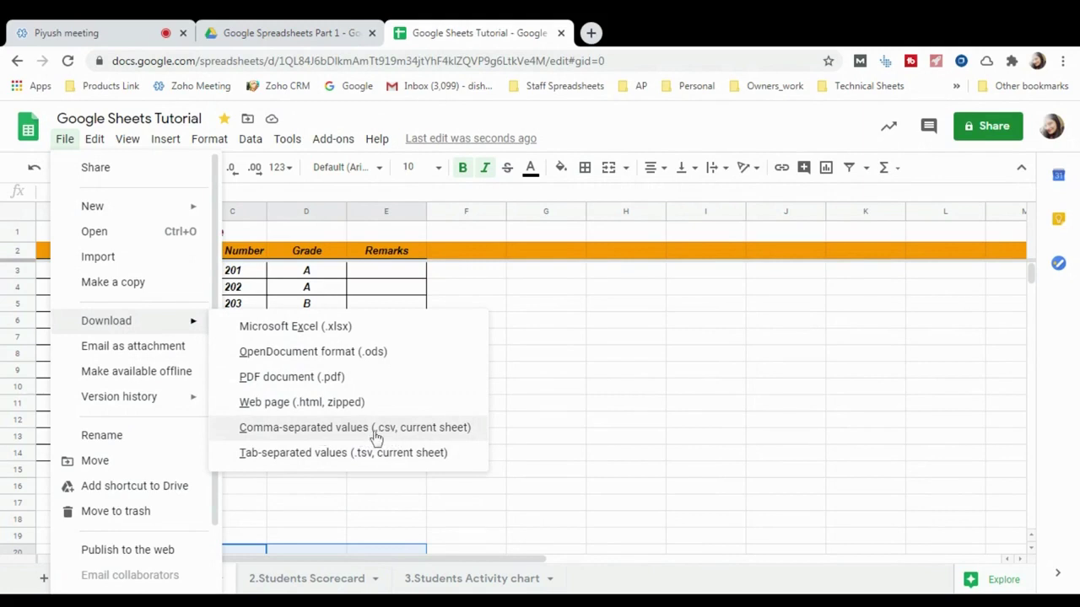
left_click(320, 287)
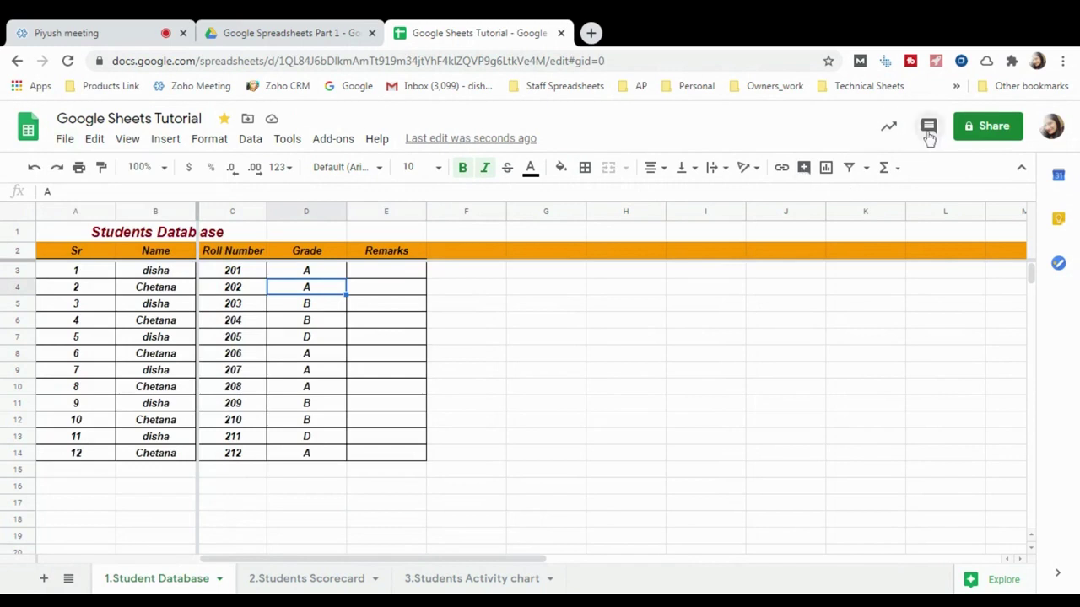
left_click(110, 309)
left_click(386, 336)
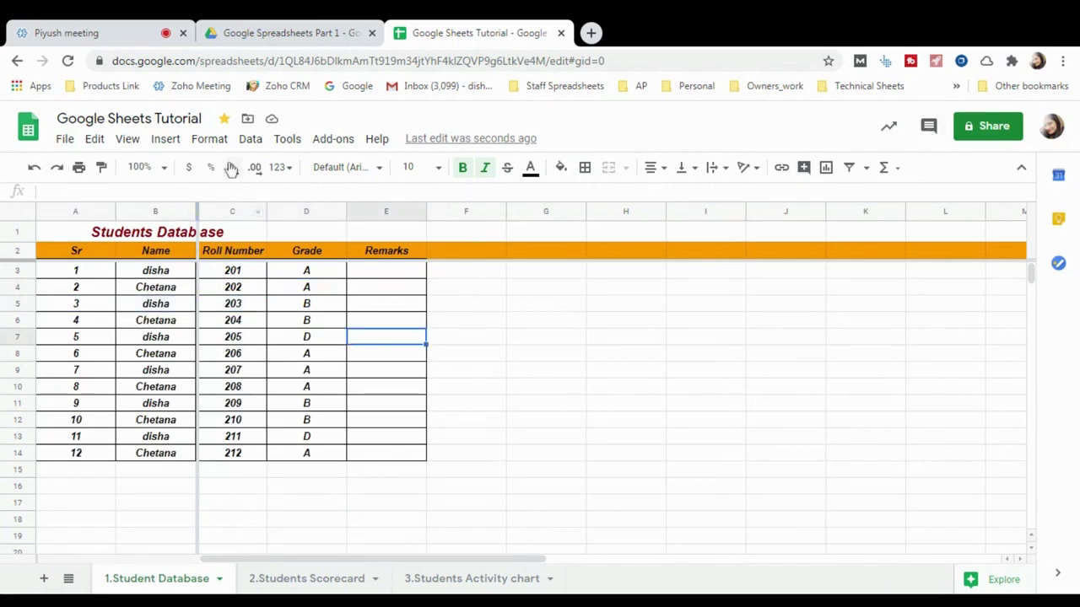
scroll(165, 287, "down", 3)
scroll(160, 295, "up", 3)
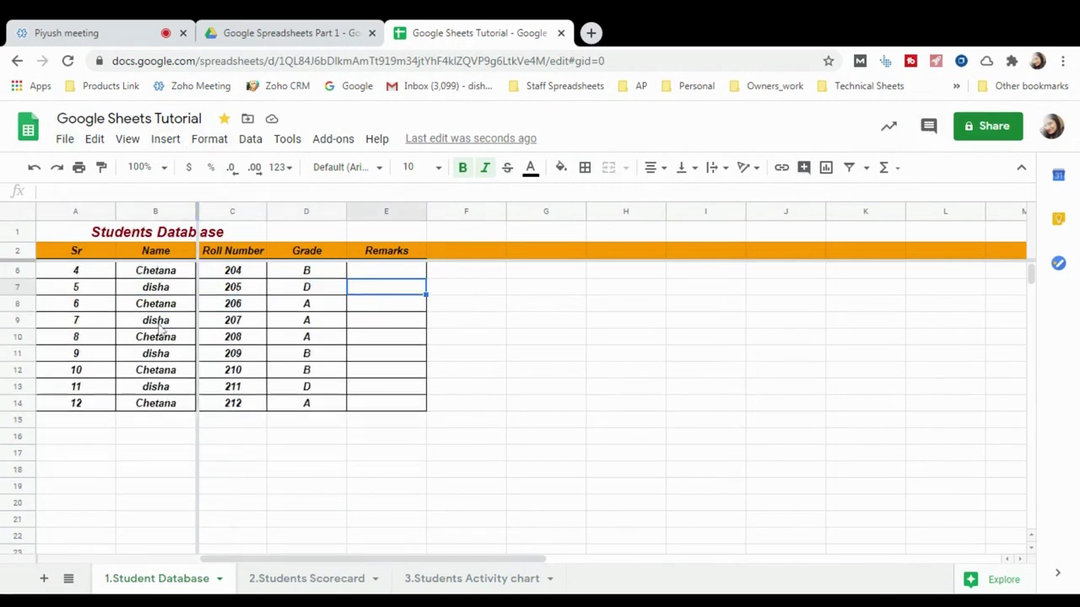
left_click(152, 305)
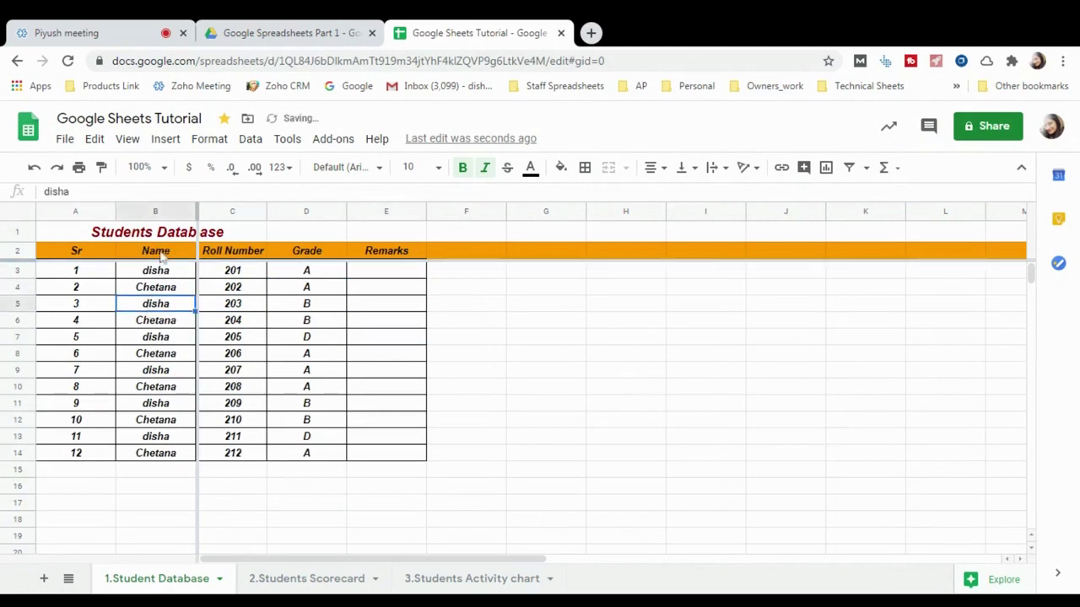
- Enter a long string of D's in Remarks cell E3
left_click(160, 255)
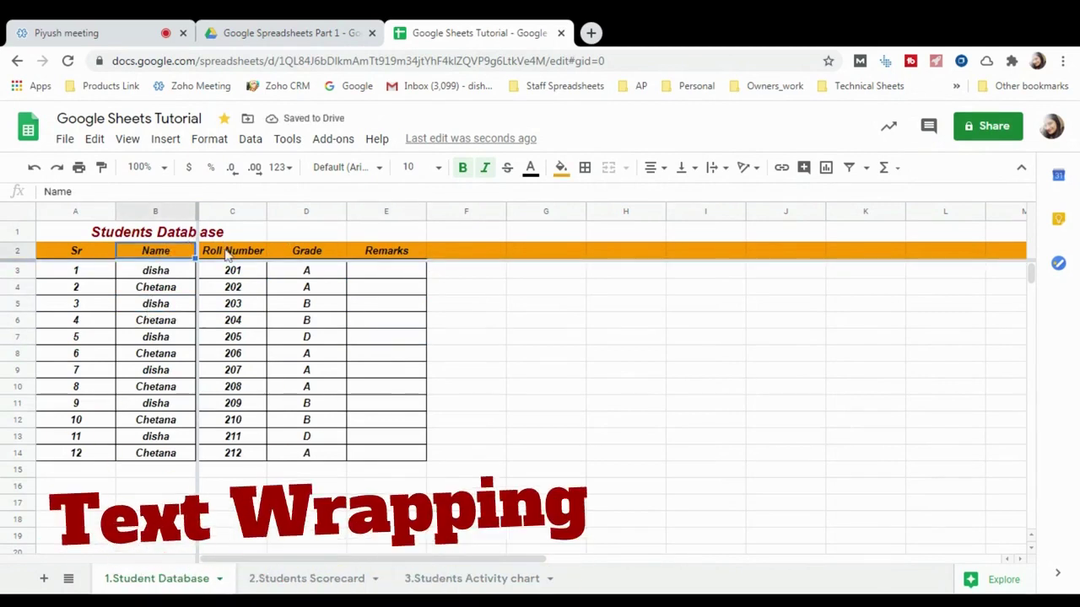
key("Right")
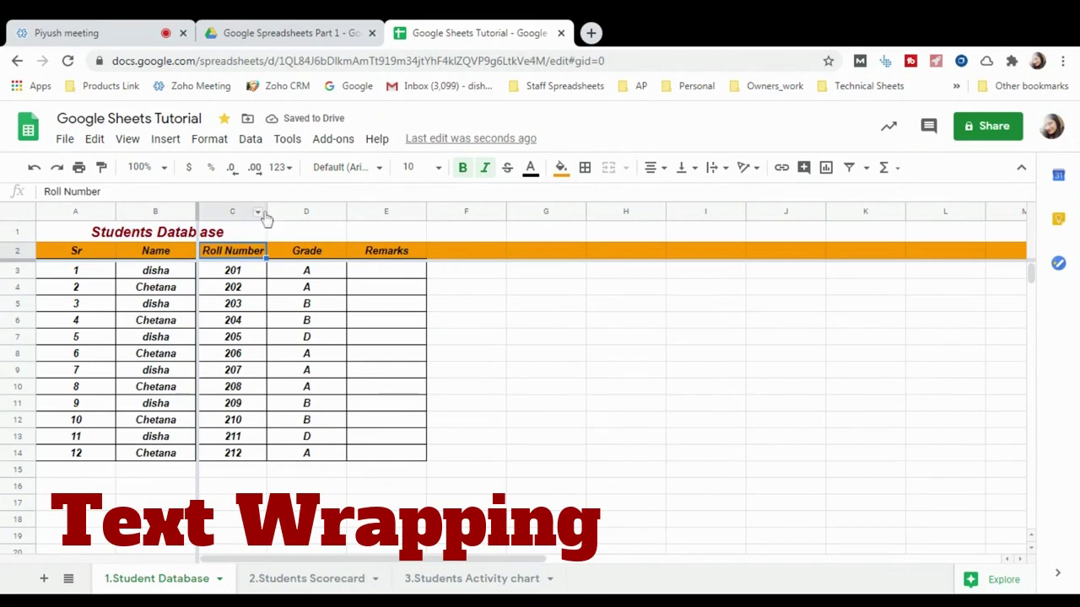
left_click(377, 255)
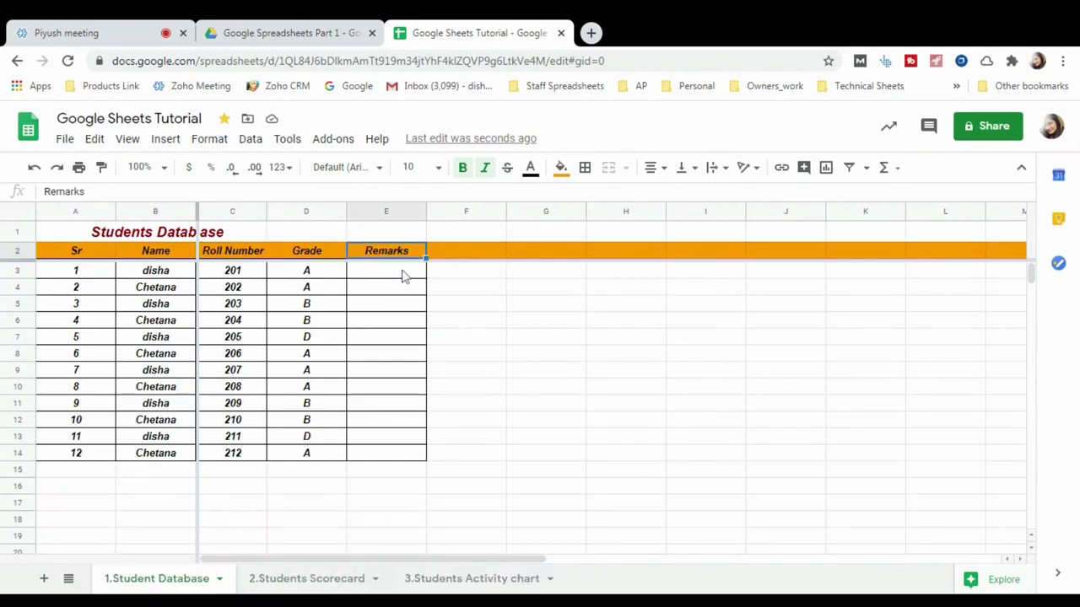
left_click(403, 277)
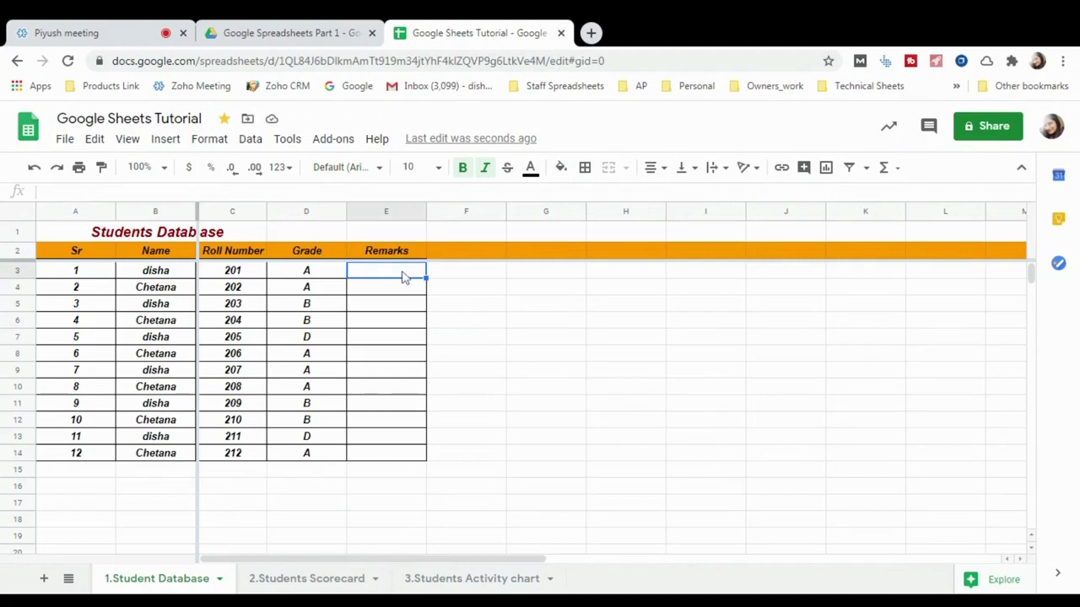
type("DDDDDDDDDDDDDDDDDDDDDDDDDDDDDDDDDDDDDDDDDDDDDDDDDDDDDDDDDDDDDDDDDDDDDDD")
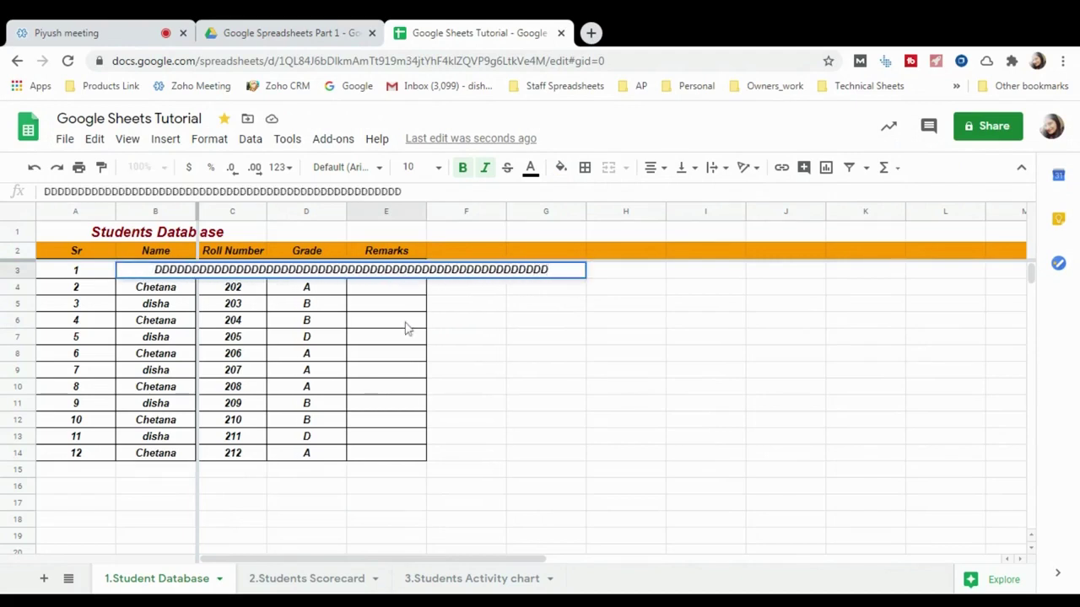
left_click(405, 338)
left_click(386, 278)
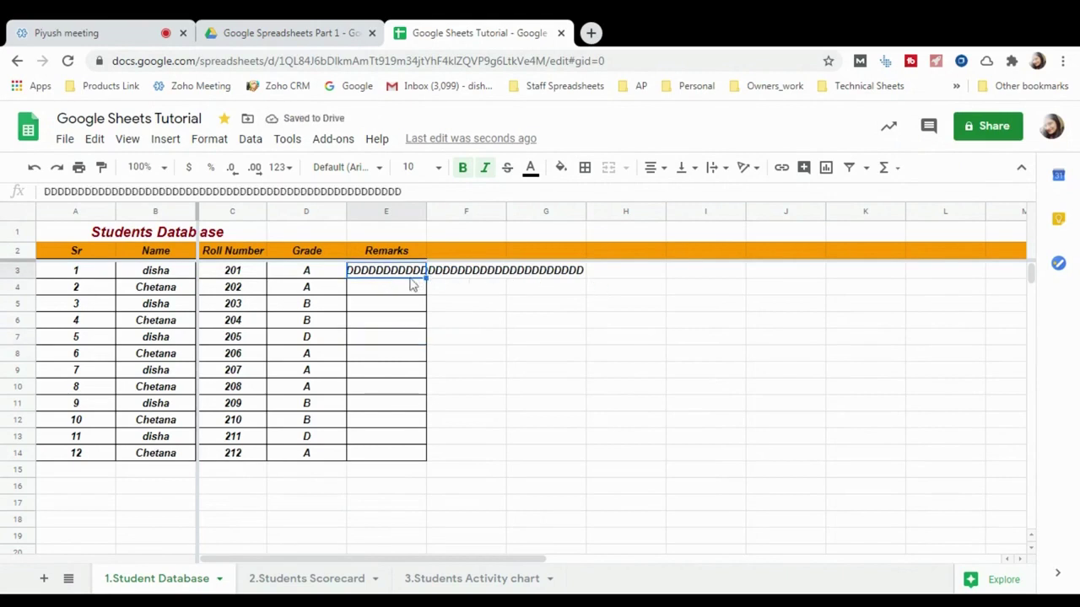
- Widen the Remarks column to fit the text, then narrow it partway back
left_click_drag(424, 212, 779, 213)
left_click(485, 359)
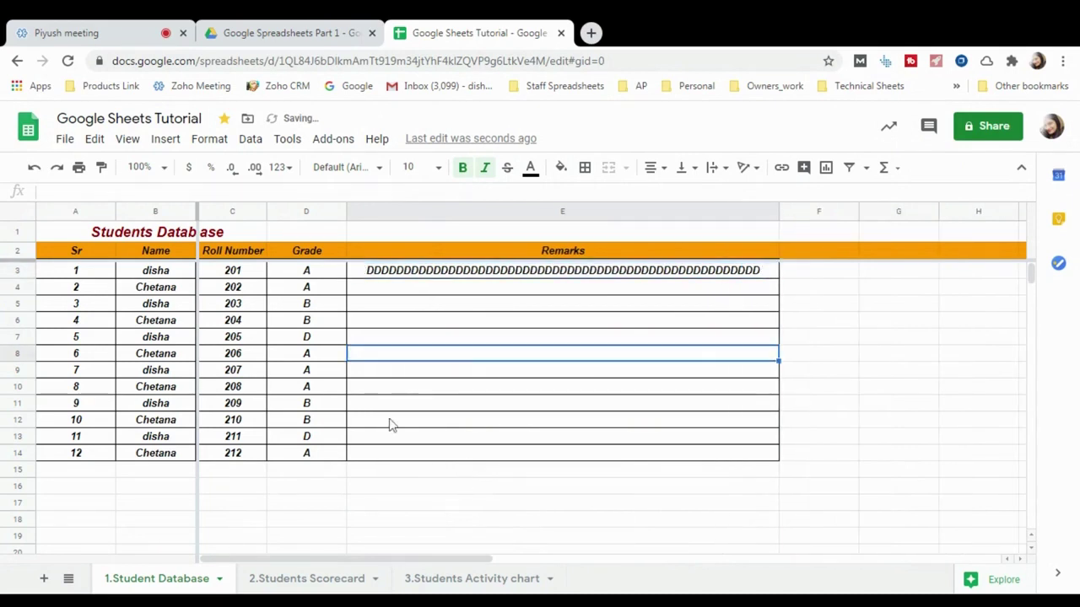
left_click_drag(778, 212, 495, 233)
left_click(416, 279)
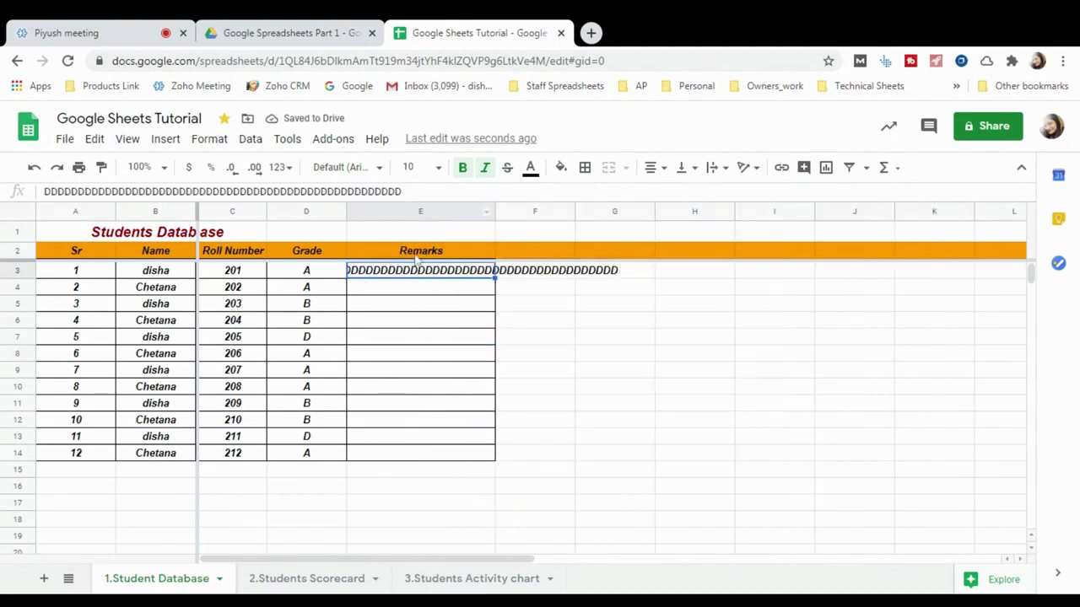
left_click(406, 211)
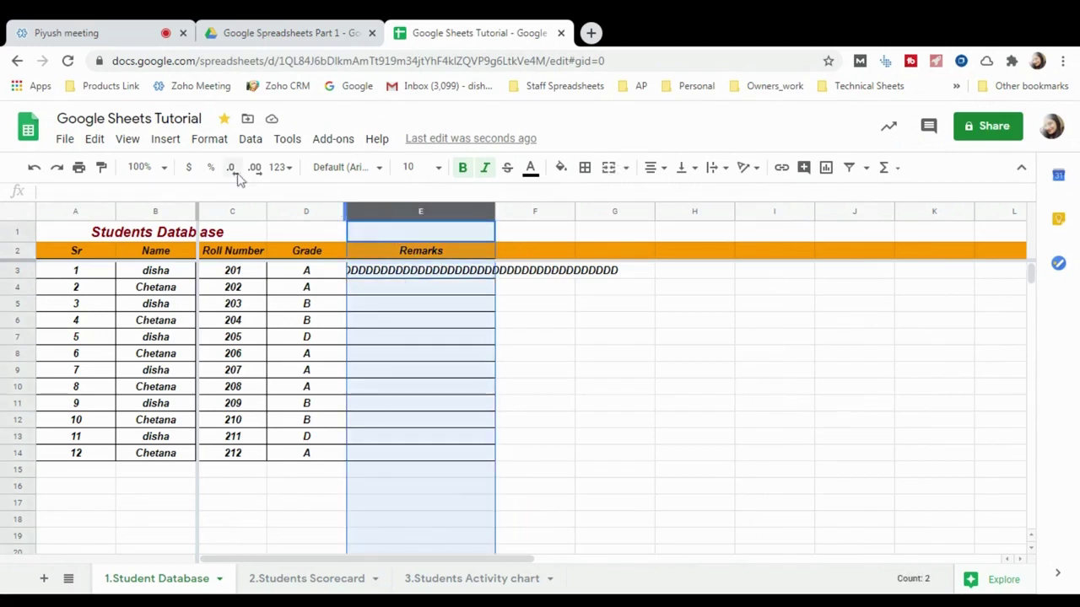
- Turn on text wrapping for column E
left_click(209, 143)
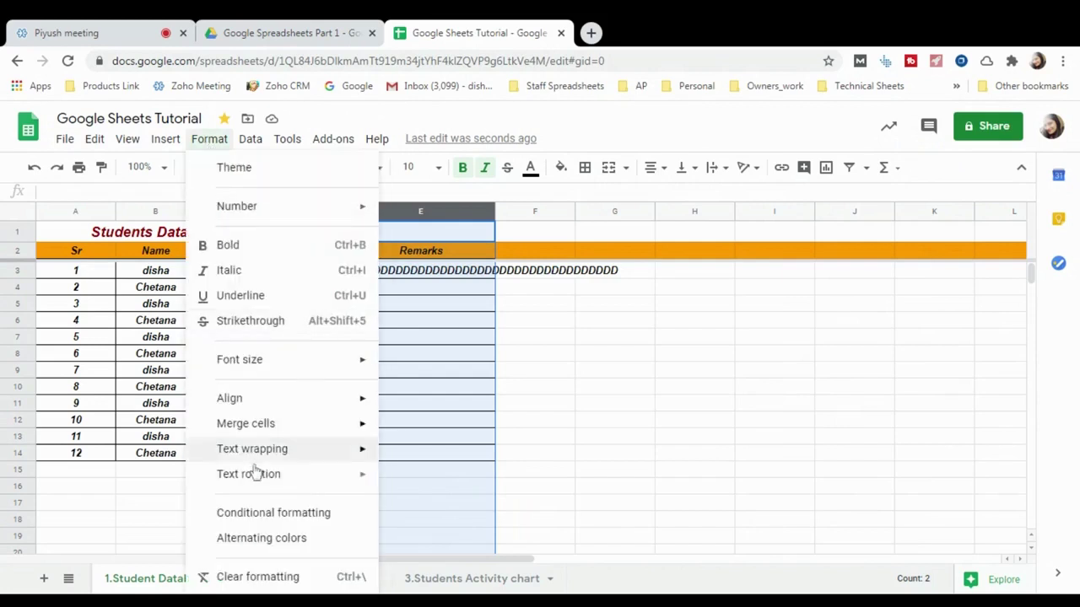
mouse_move(354, 460)
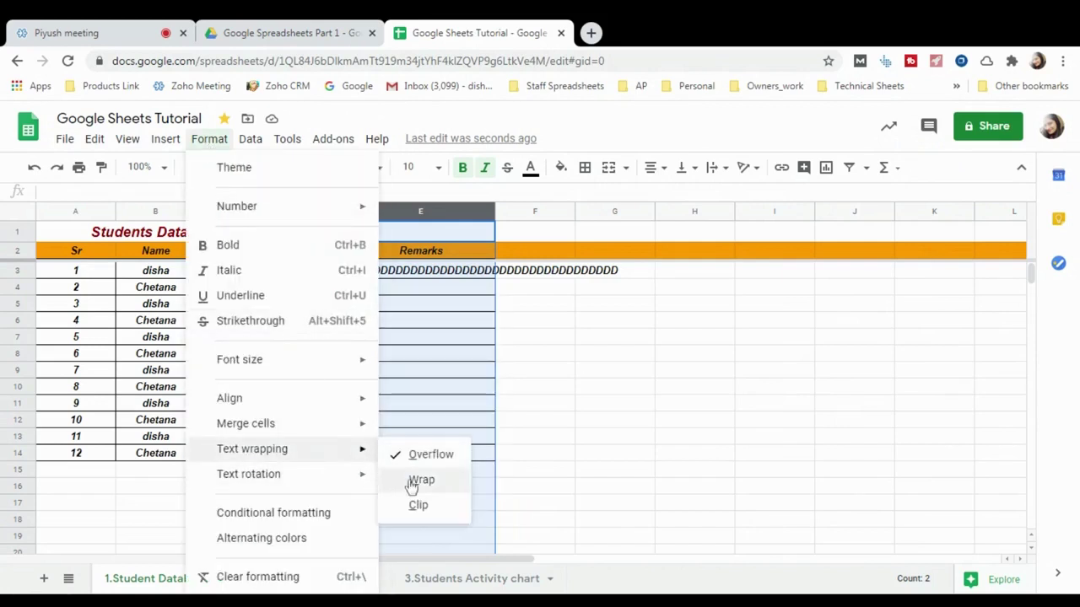
left_click(421, 481)
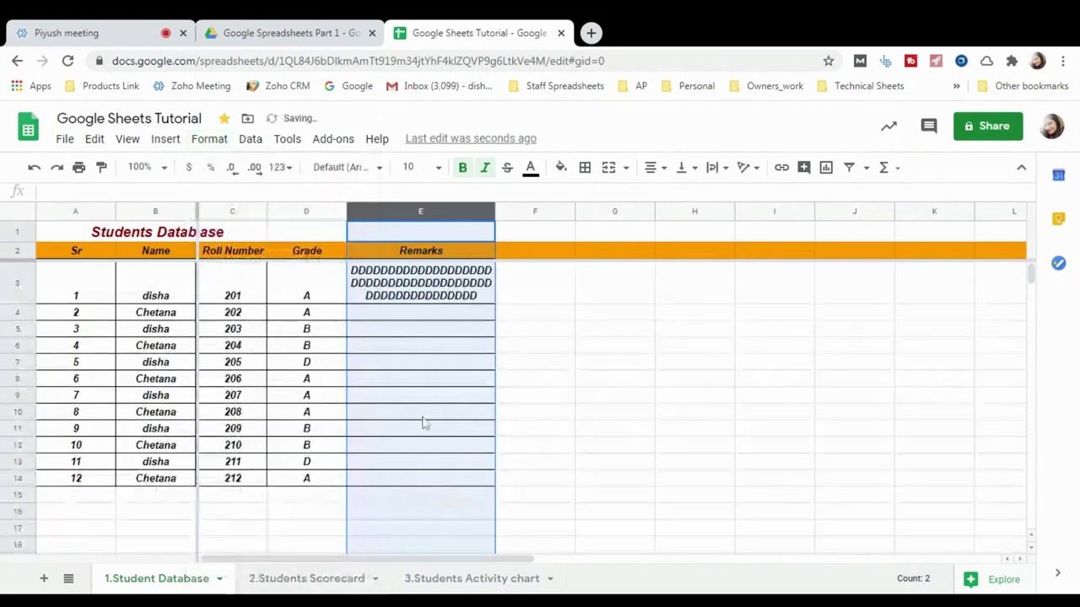
left_click(400, 394)
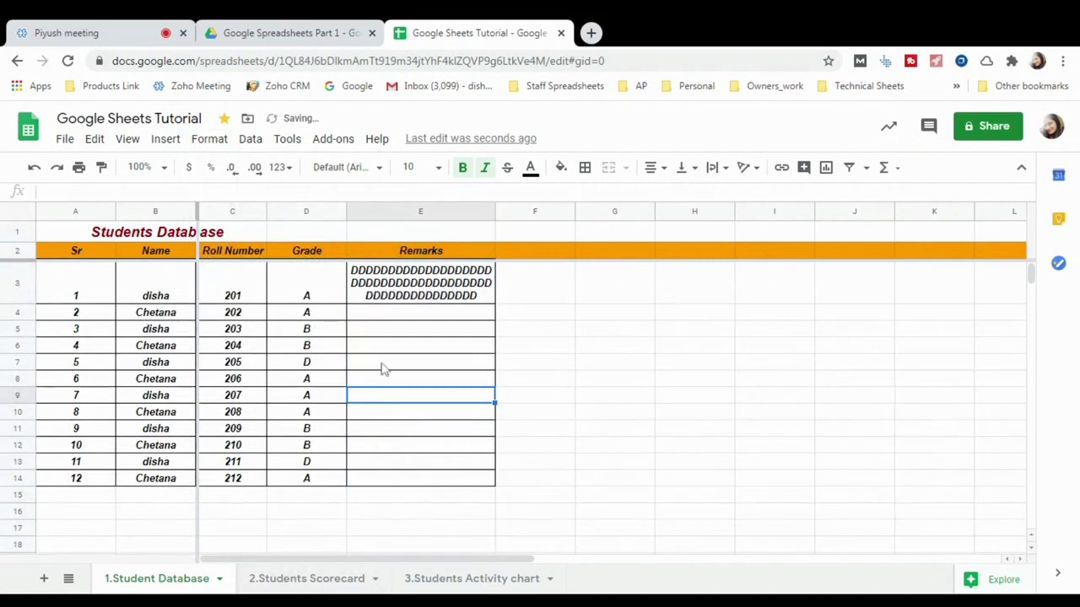
- Copy the long wrapped text from E3 into cells E4, E5 and E6
left_click(401, 319)
key("Up")
key("ctrl+c")
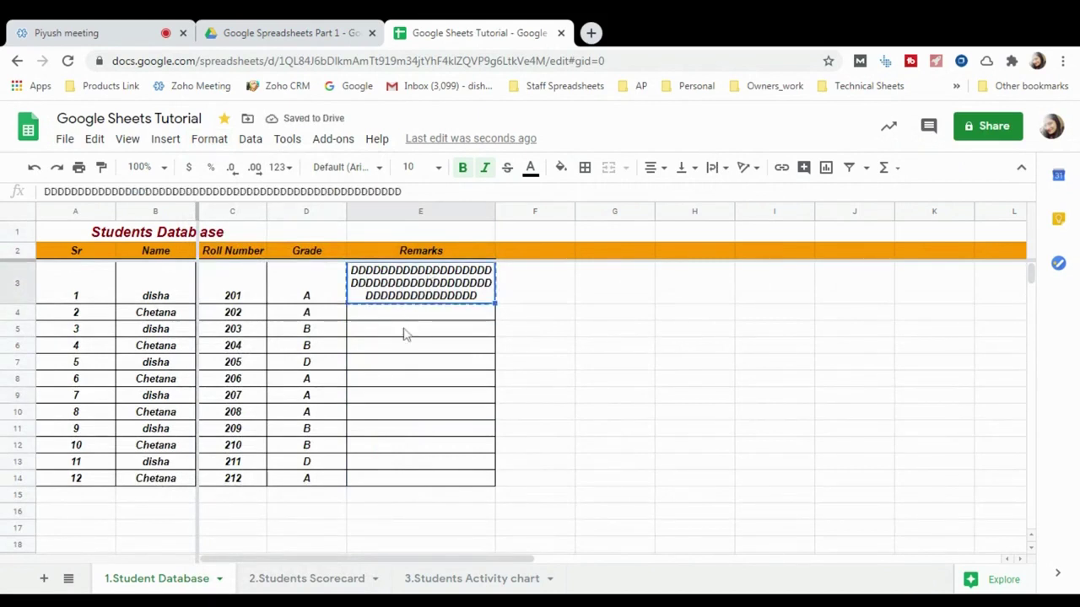
left_click(409, 315)
key("ctrl+v")
left_click(407, 365)
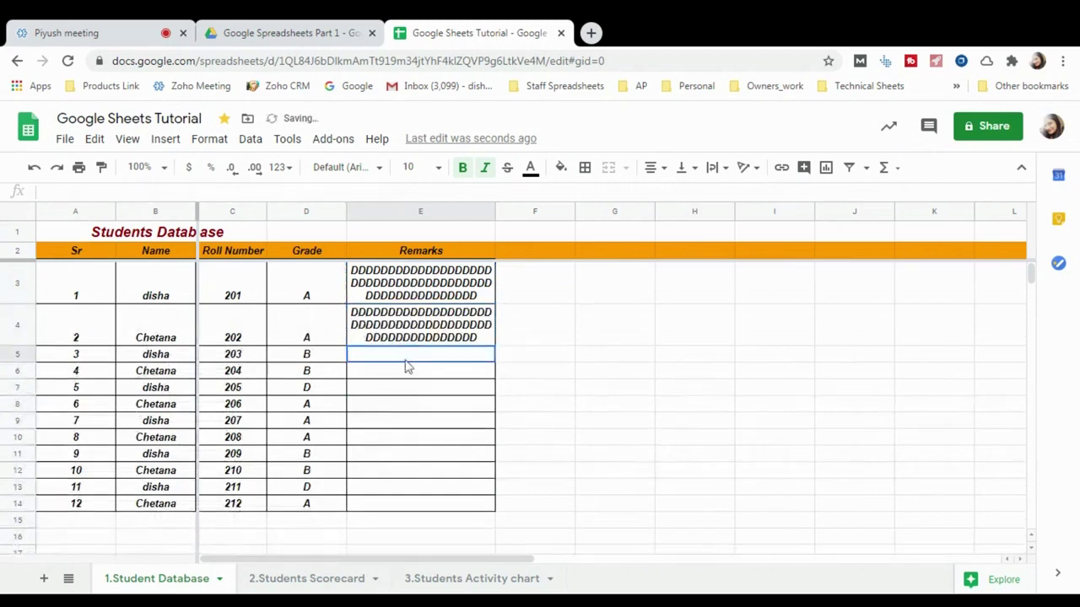
key("ctrl+v")
left_click(412, 404)
key("ctrl+v")
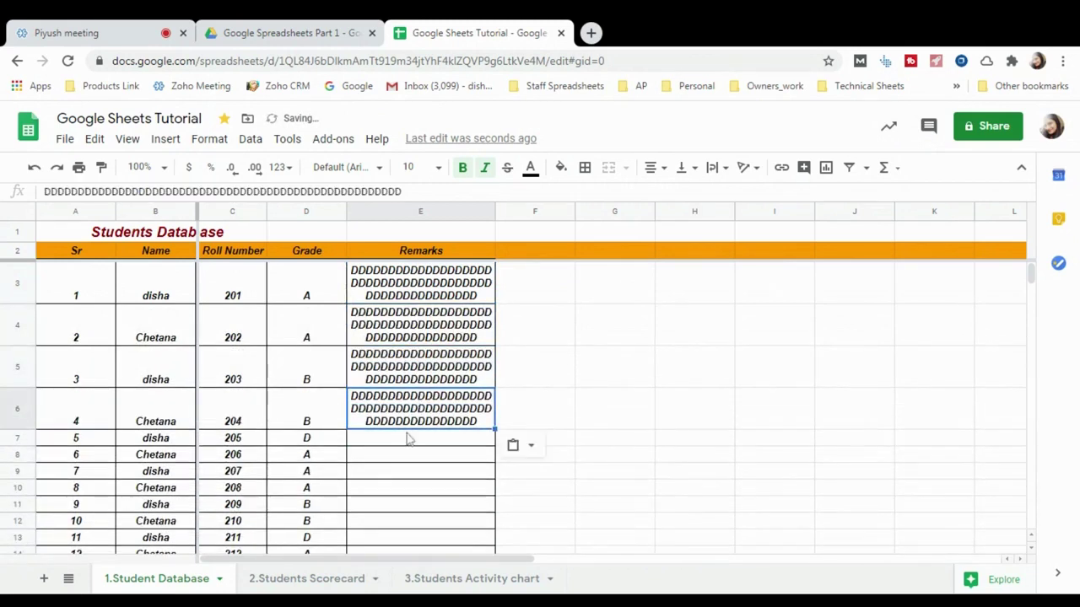
left_click(410, 441)
scroll(266, 493, "down", 2)
scroll(262, 483, "up", 3)
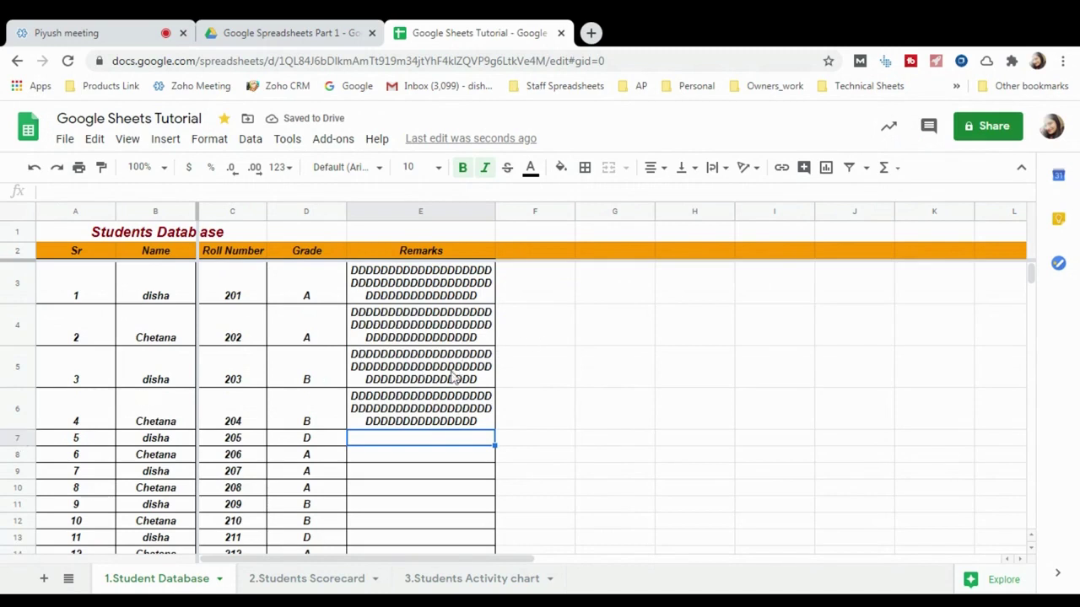
- Clear the D text from E4:E6 and E3 so the rows shrink back
left_click_drag(424, 419, 415, 329)
key("Delete")
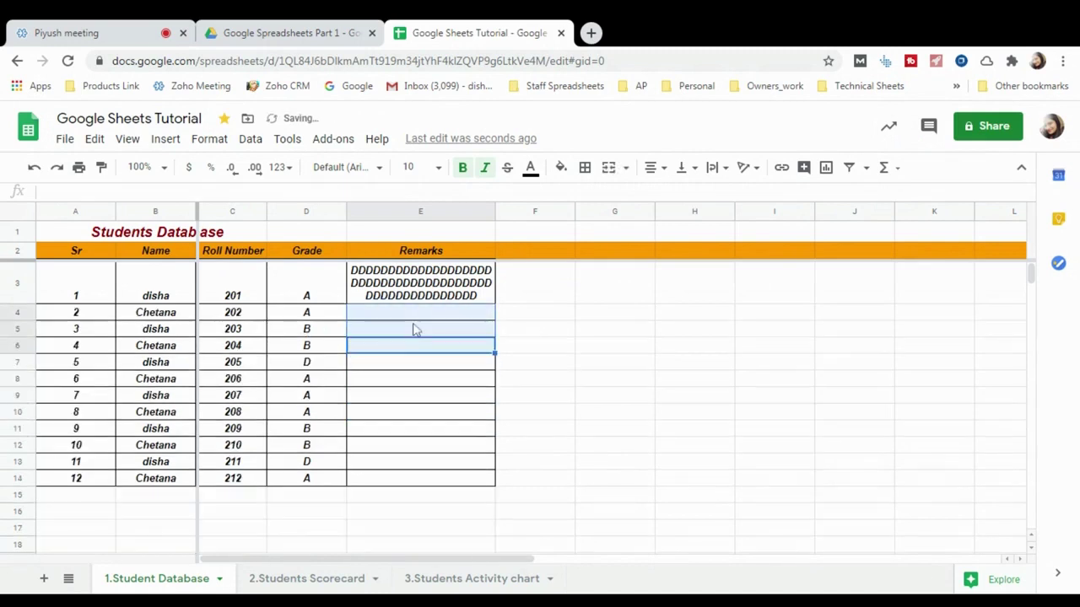
left_click(416, 297)
key("Delete")
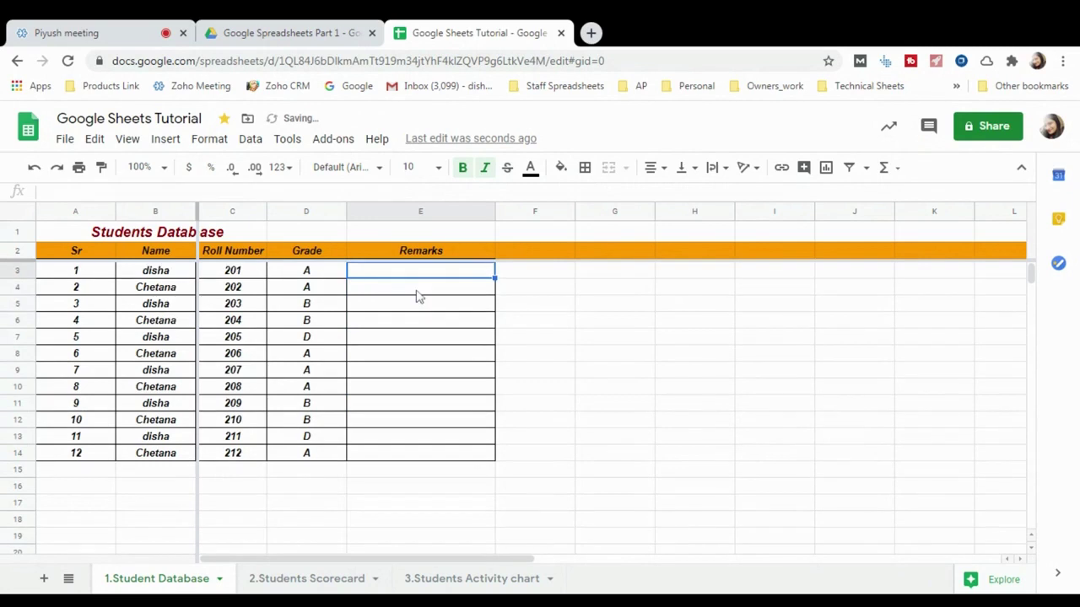
left_click(416, 291)
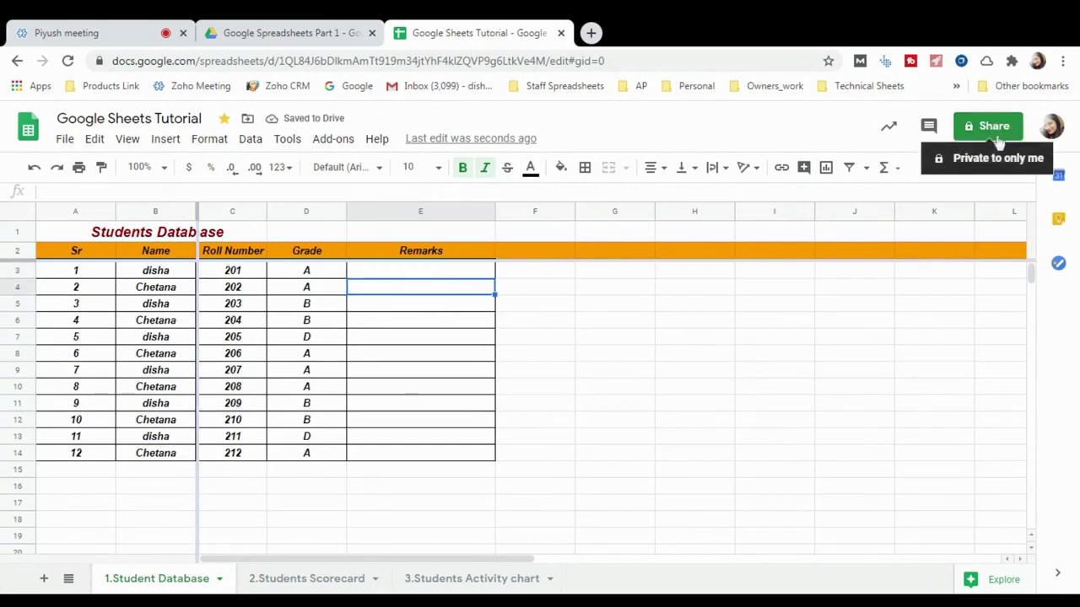
- Add the comment 'Delete the user' to Remarks cell E3
left_click(305, 273)
left_click(221, 273)
left_click(421, 273)
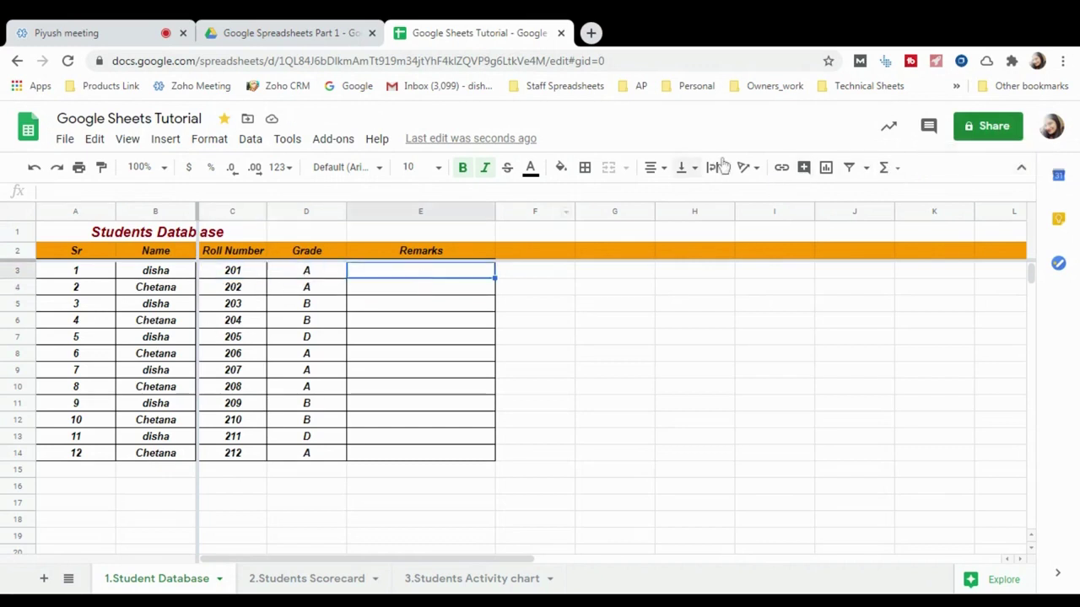
left_click(929, 127)
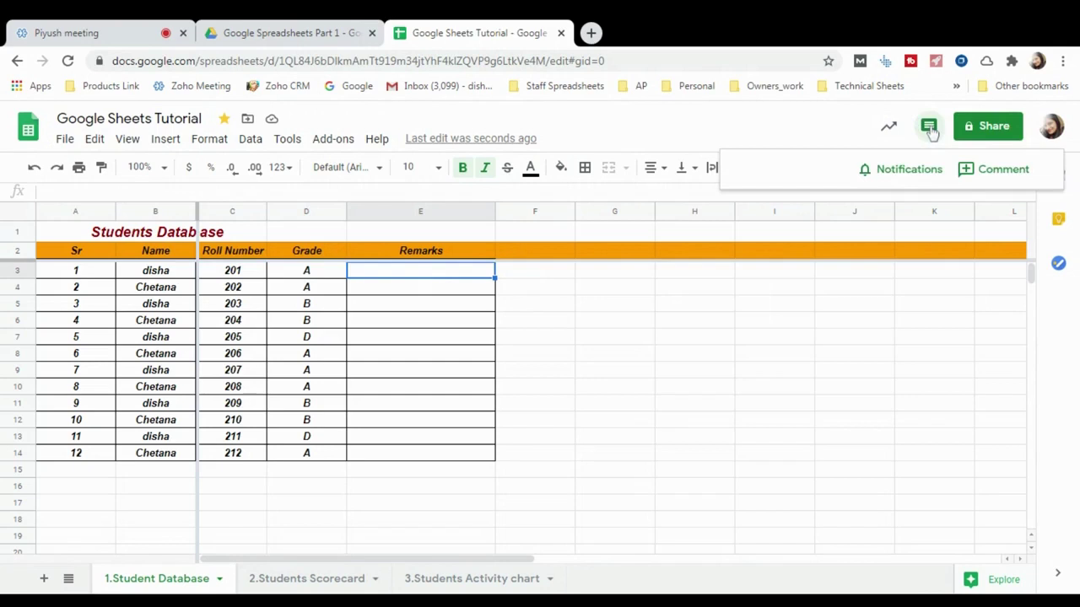
left_click(998, 168)
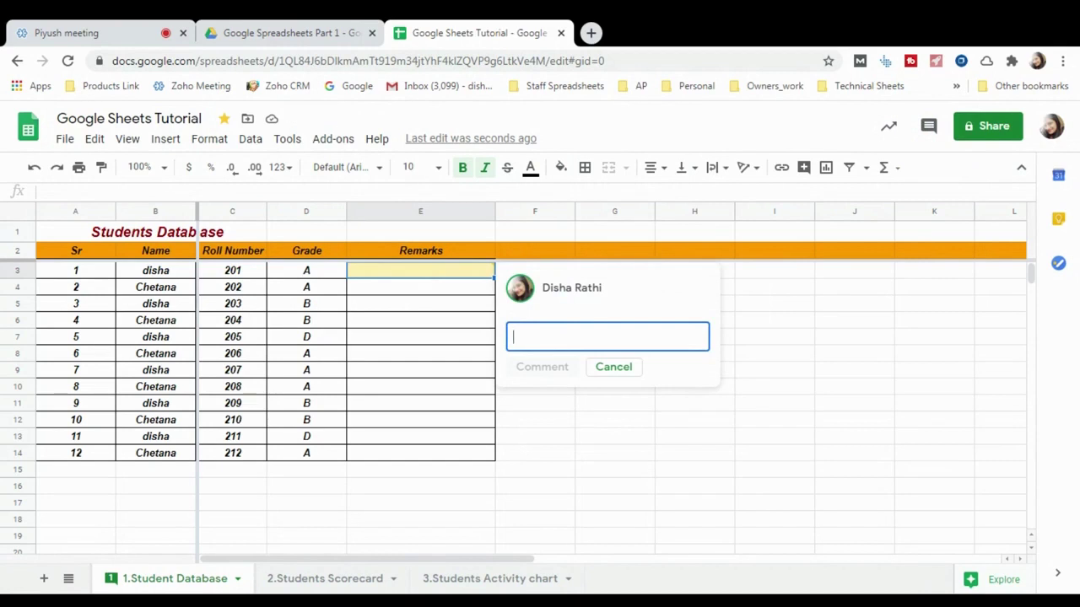
type("Dle")
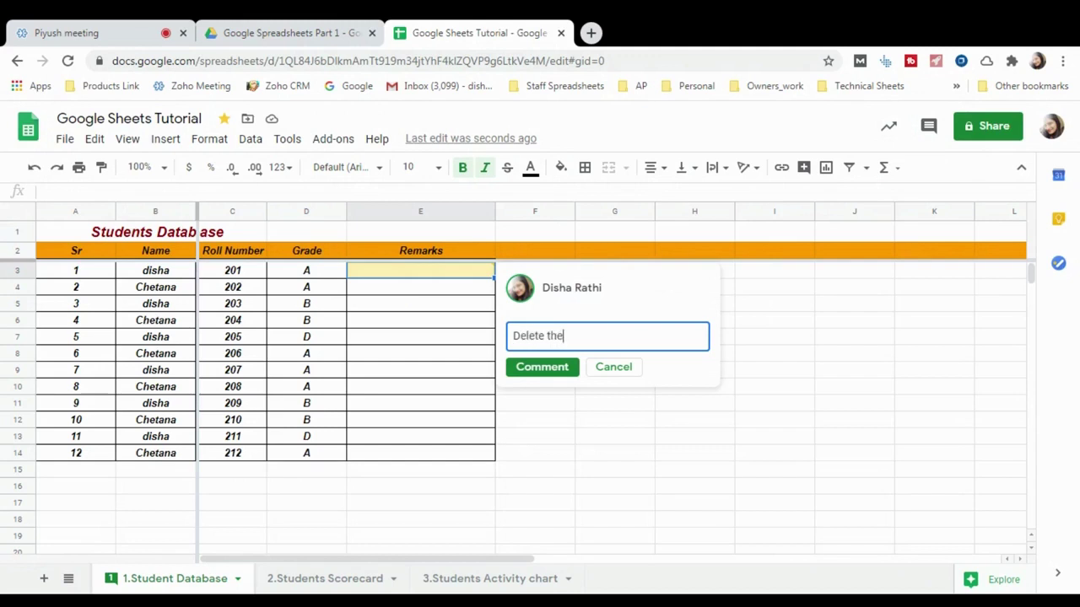
type("ete the uses")
left_click(556, 375)
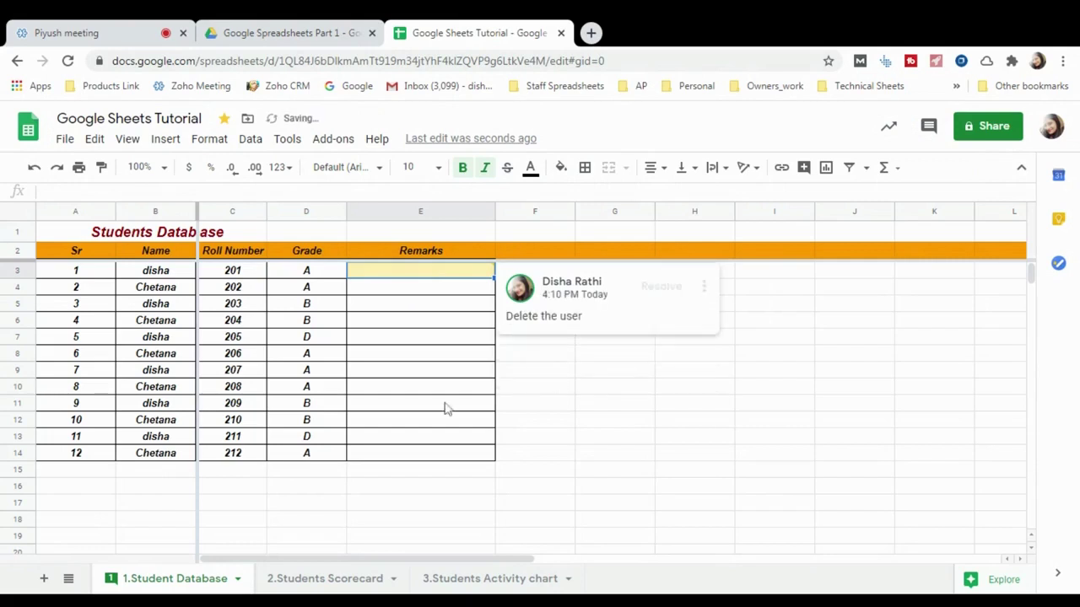
- Resolve the 'Delete the user' comment on E3
left_click(403, 406)
mouse_move(492, 279)
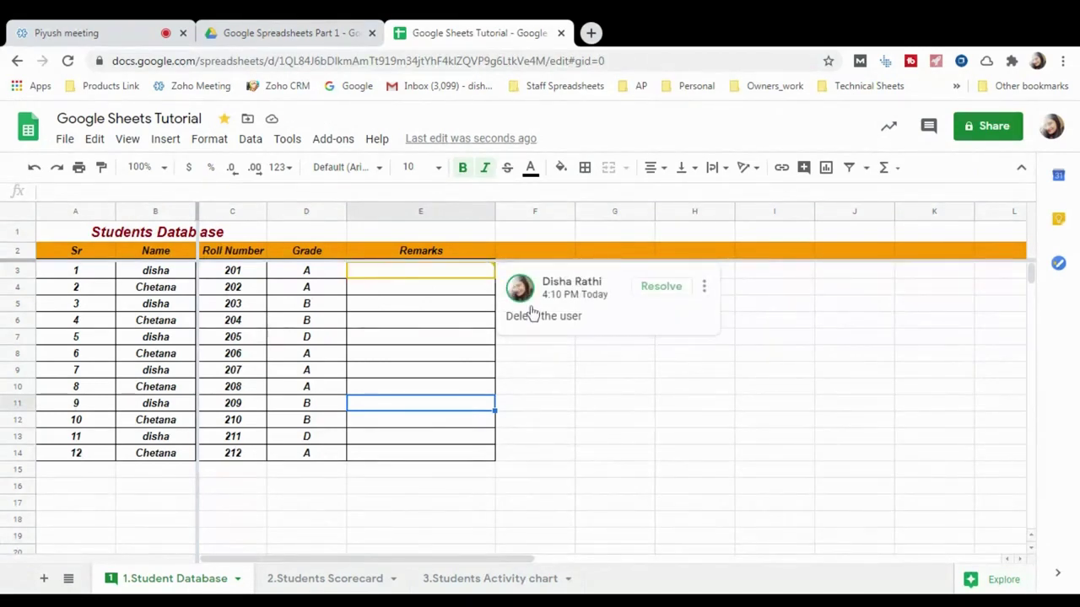
left_click(659, 287)
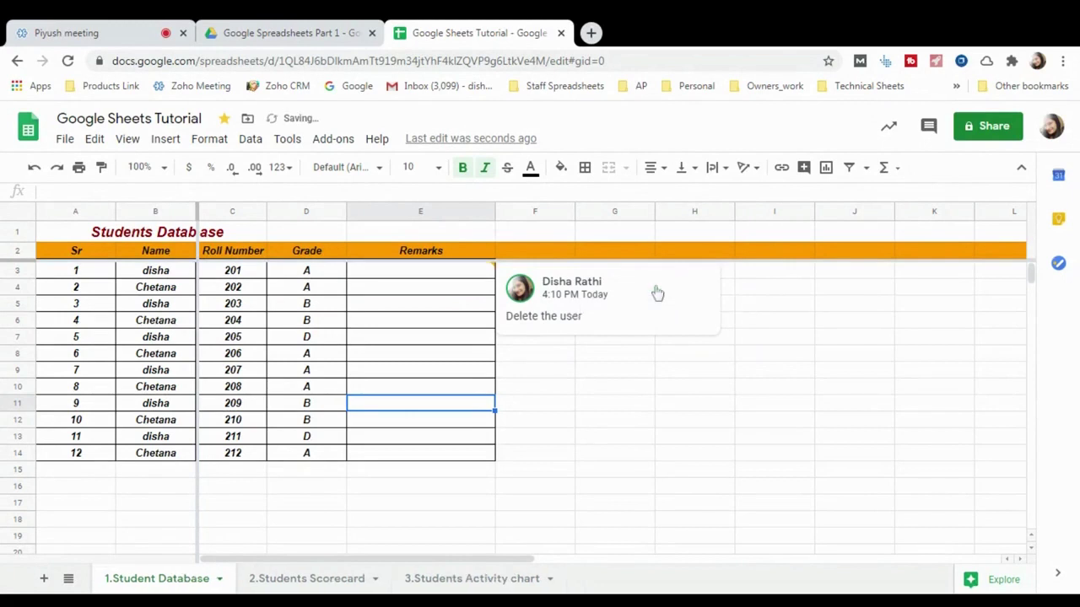
left_click(929, 126)
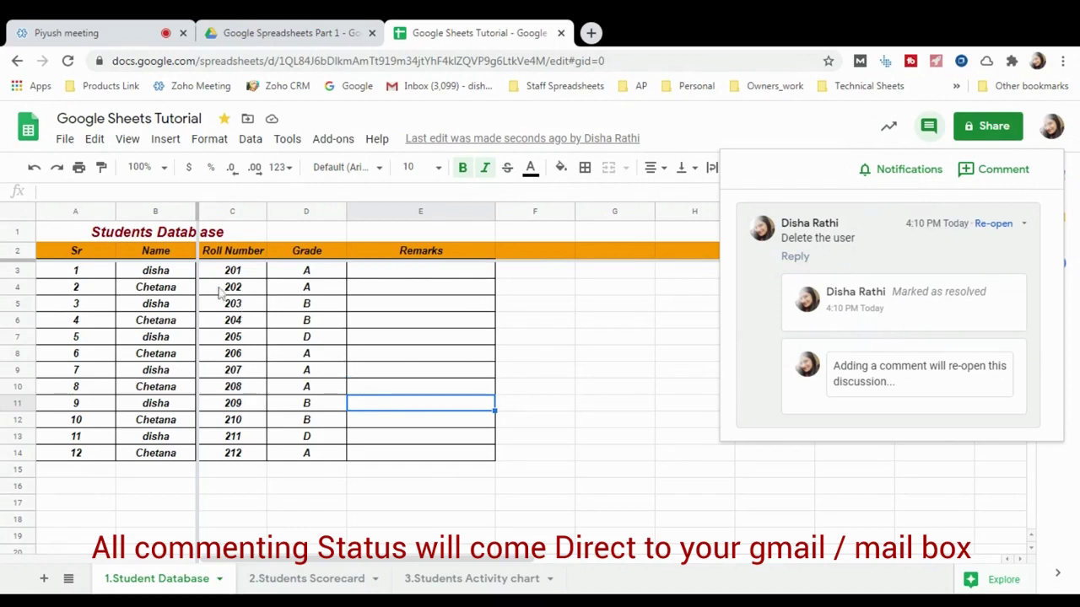
left_click_drag(396, 272, 386, 464)
left_click(397, 456)
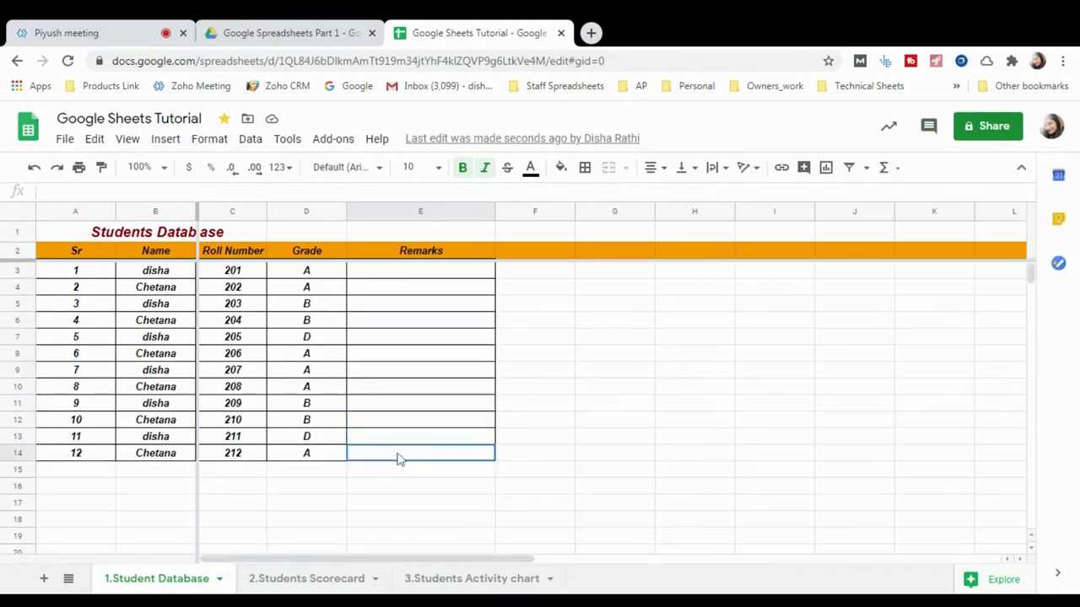
left_click_drag(403, 274, 385, 474)
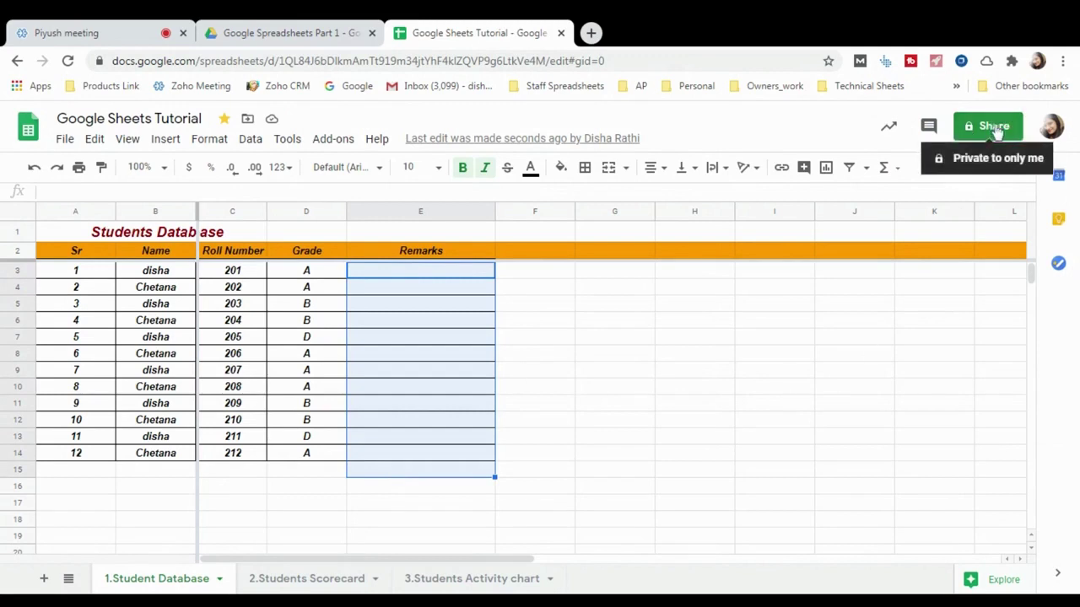
left_click(285, 389)
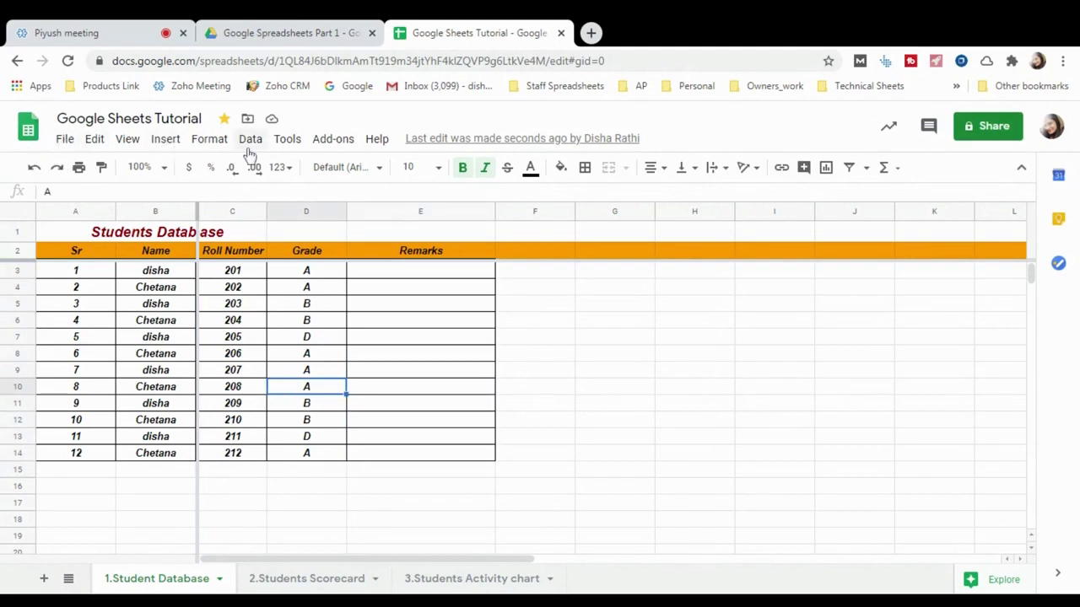
scroll(156, 321, "down", 3)
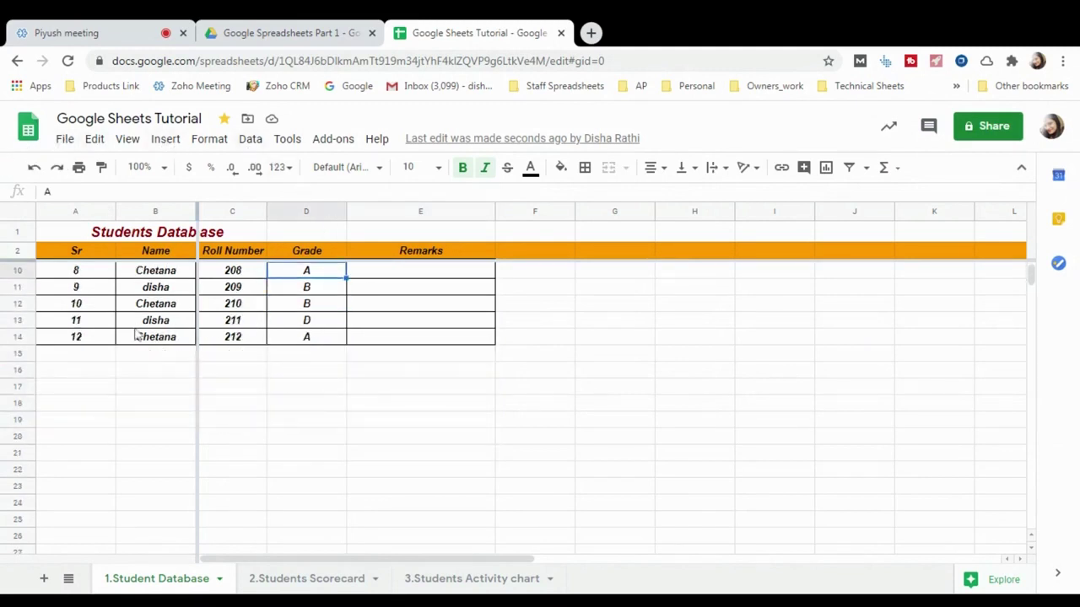
scroll(135, 366, "up", 3)
left_click(275, 582)
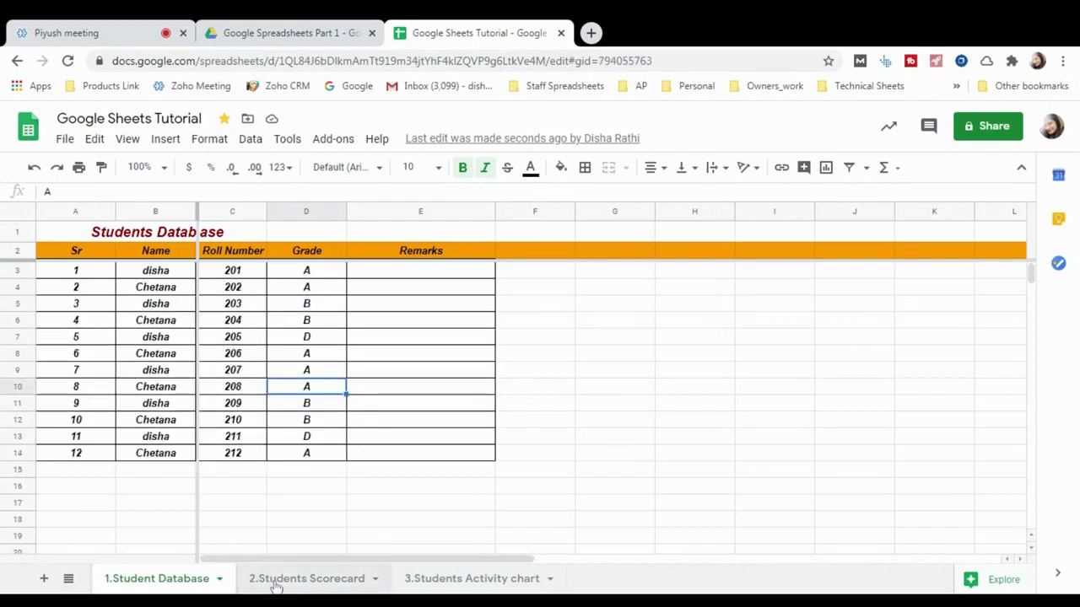
left_click(188, 580)
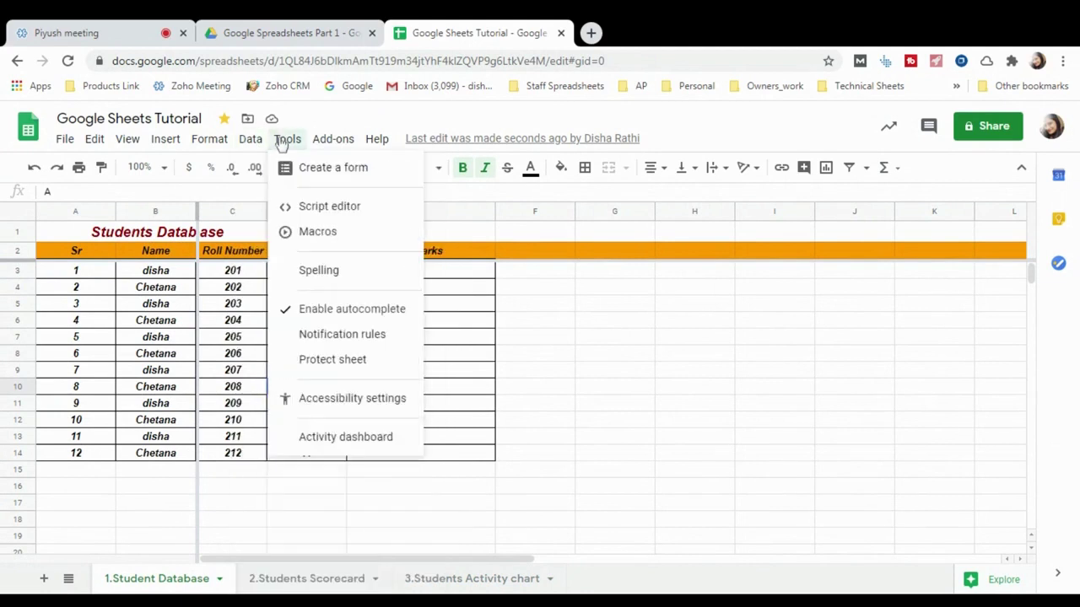
mouse_move(319, 145)
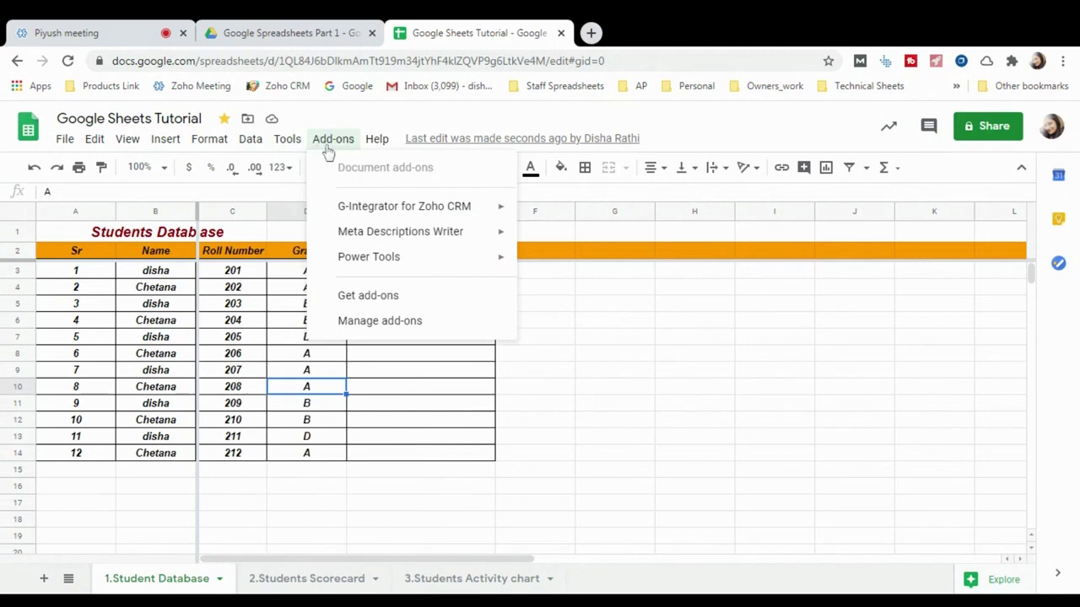
left_click(246, 357)
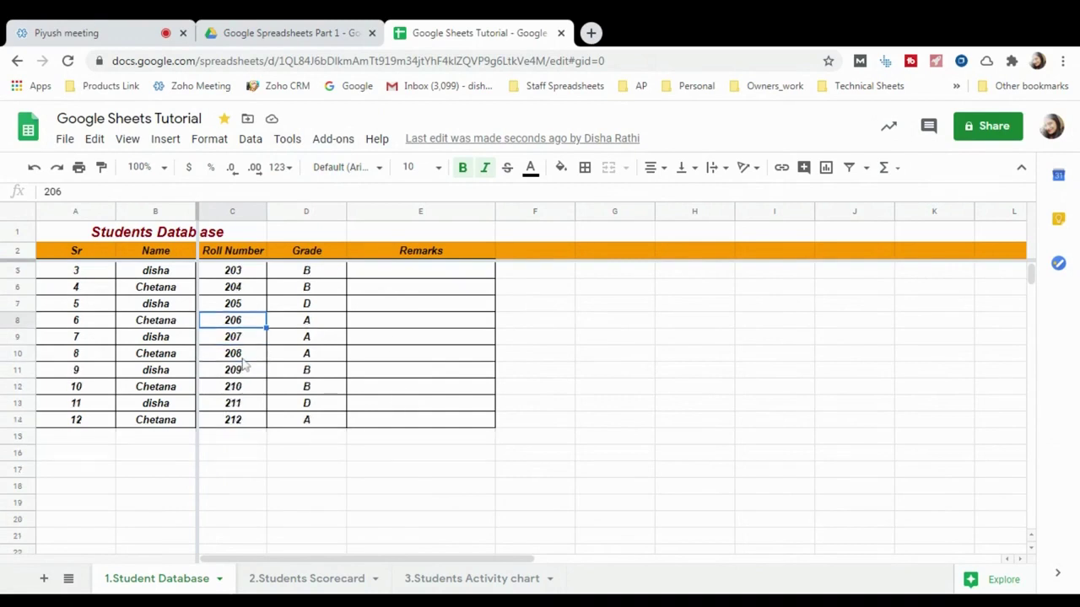
scroll(267, 356, "down", 2)
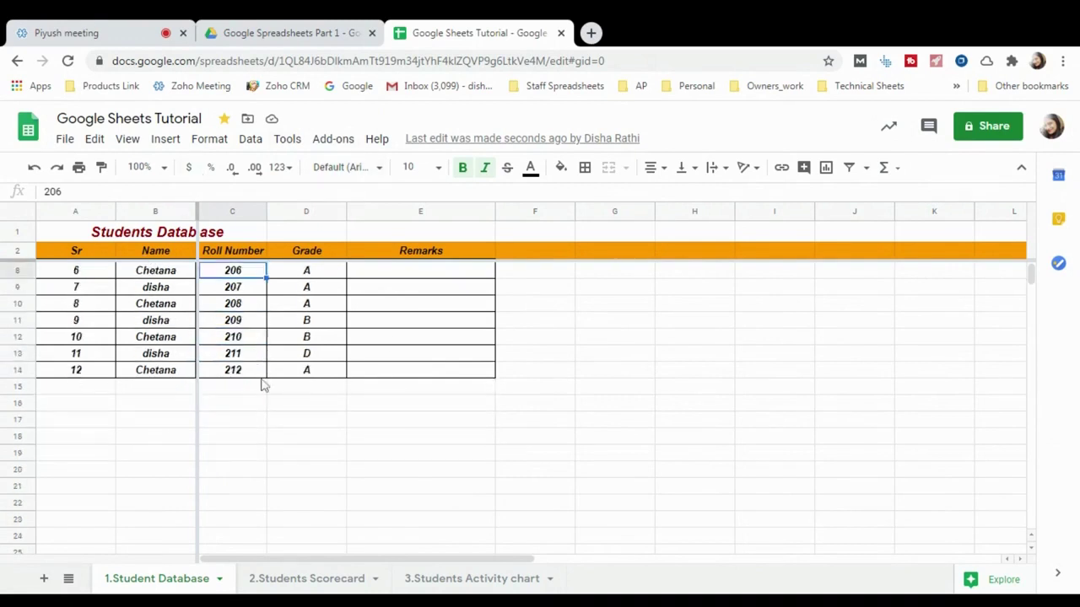
scroll(265, 378, "up", 2)
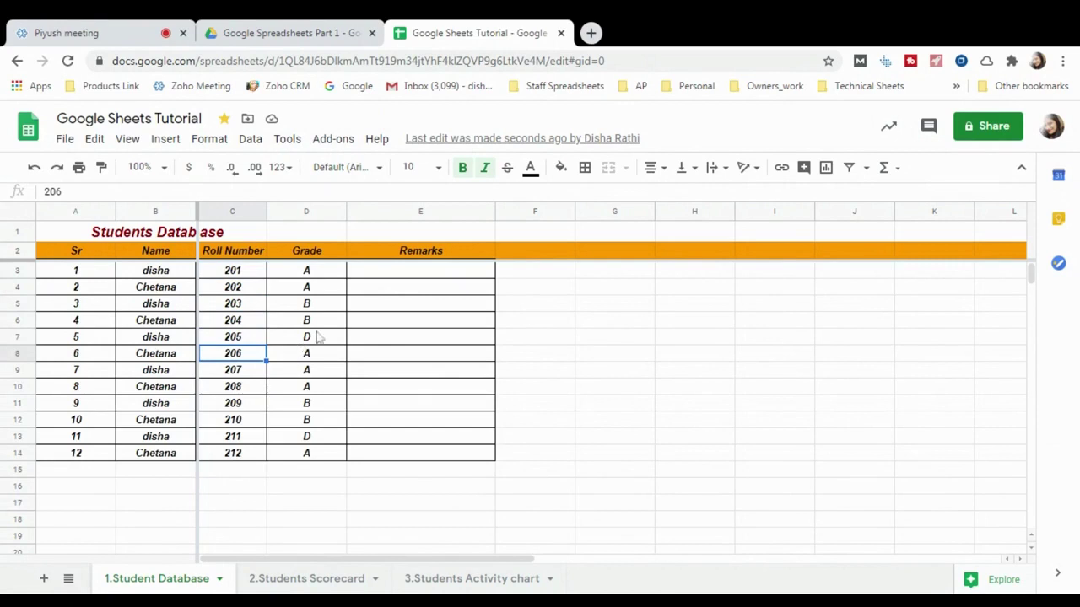
scroll(284, 428, "down", 3)
scroll(284, 427, "up", 2)
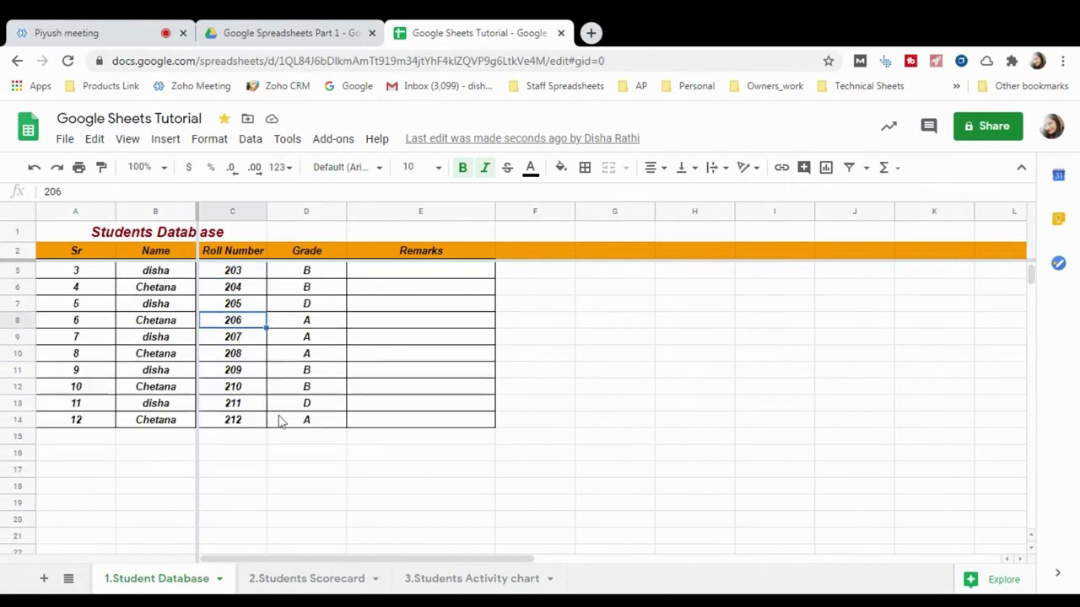
scroll(283, 422, "up", 1)
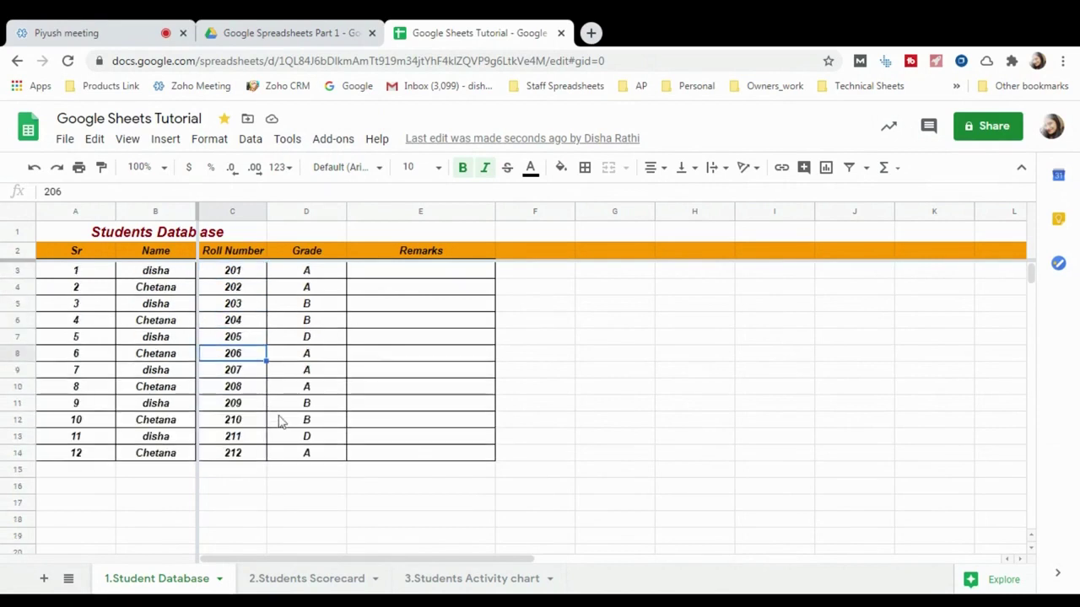